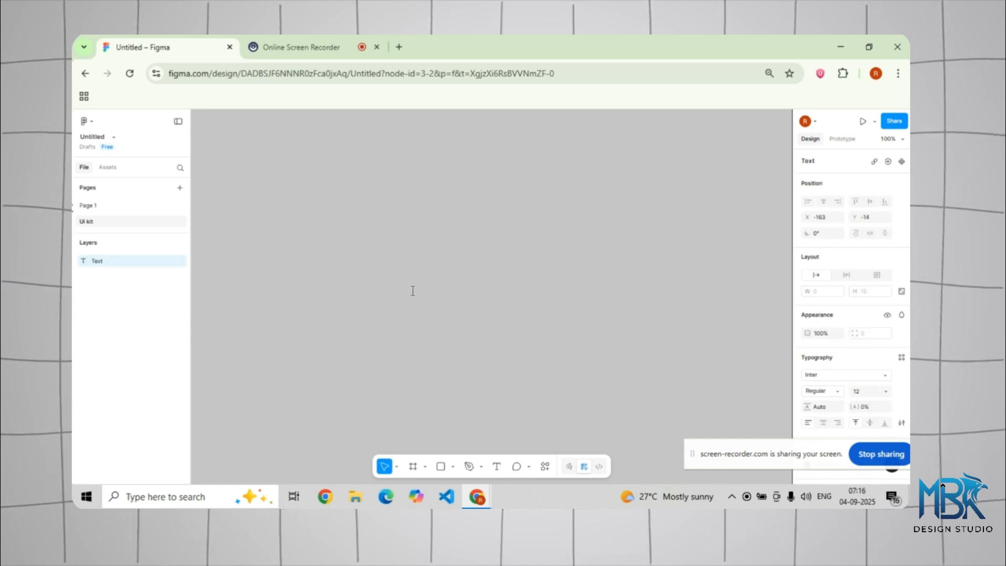
- Enter "Save" as the text of the new text layer and set its font size to 16
{"action": "type", "text": "S"}
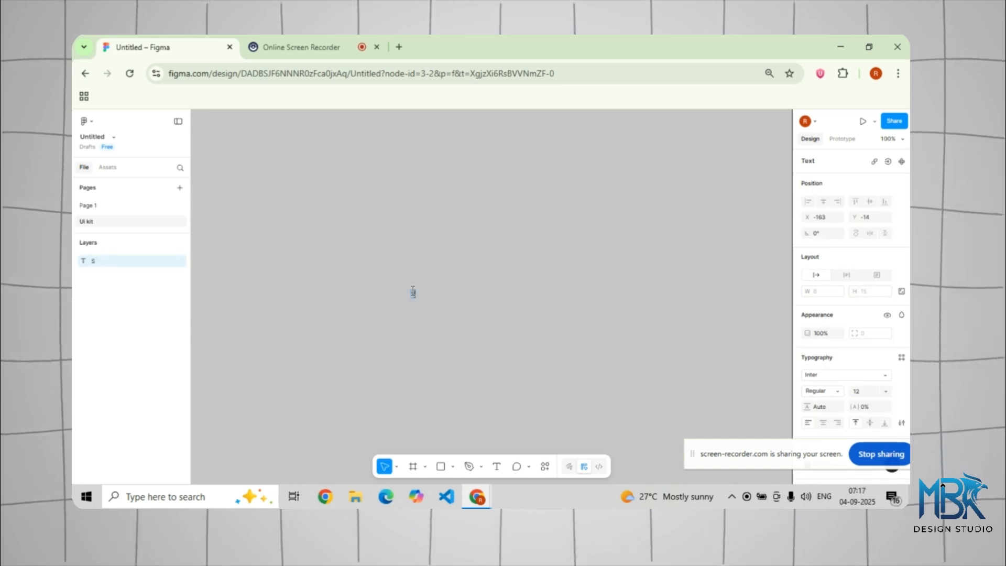
{"action": "type", "text": "ave"}
{"action": "key", "text": "Escape"}
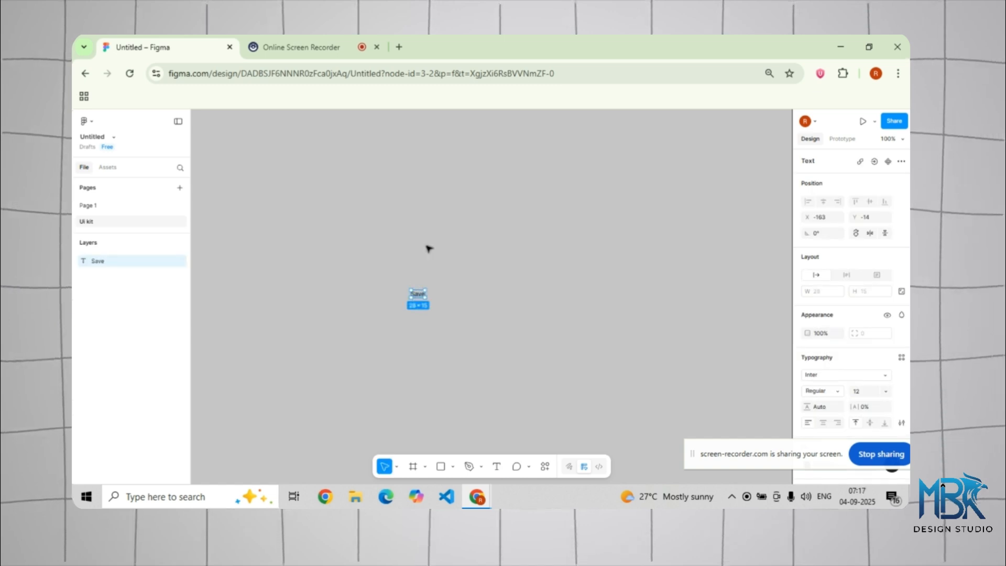
{"action": "left_click", "coordinate": [887, 392]}
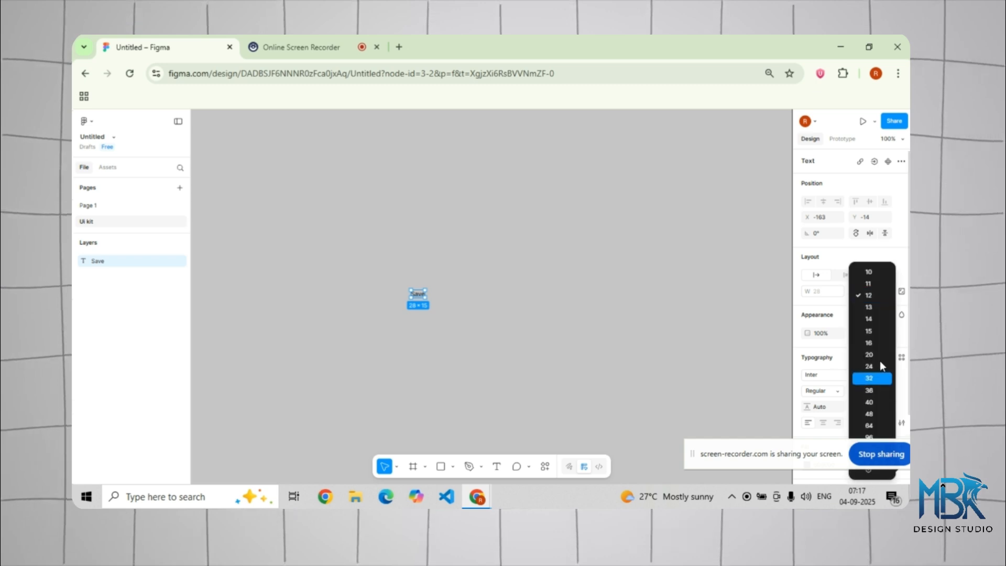
{"action": "left_click", "coordinate": [873, 342]}
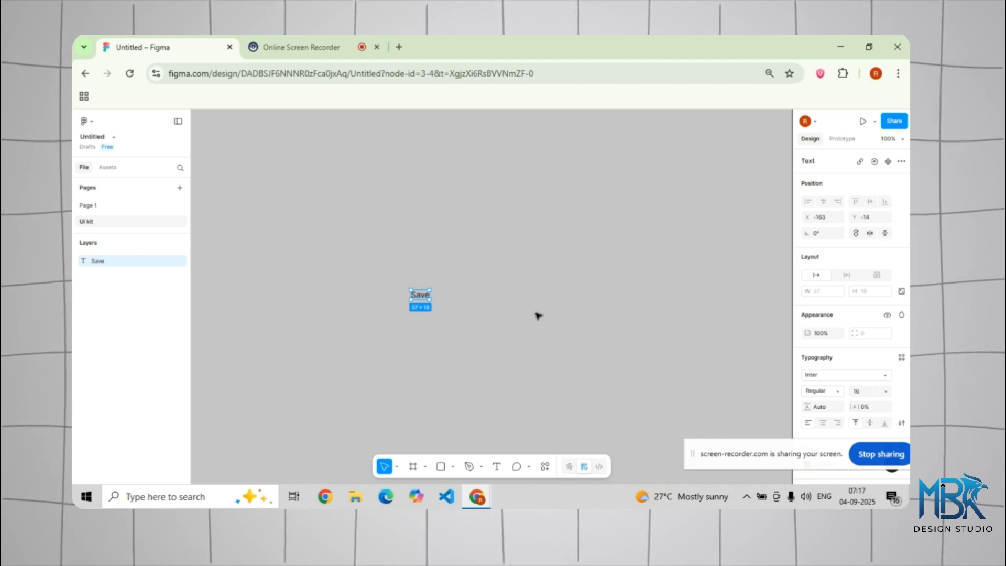
- Wrap the Save text in an auto layout frame and set its horizontal padding to 30
{"action": "key", "text": "shift+a"}
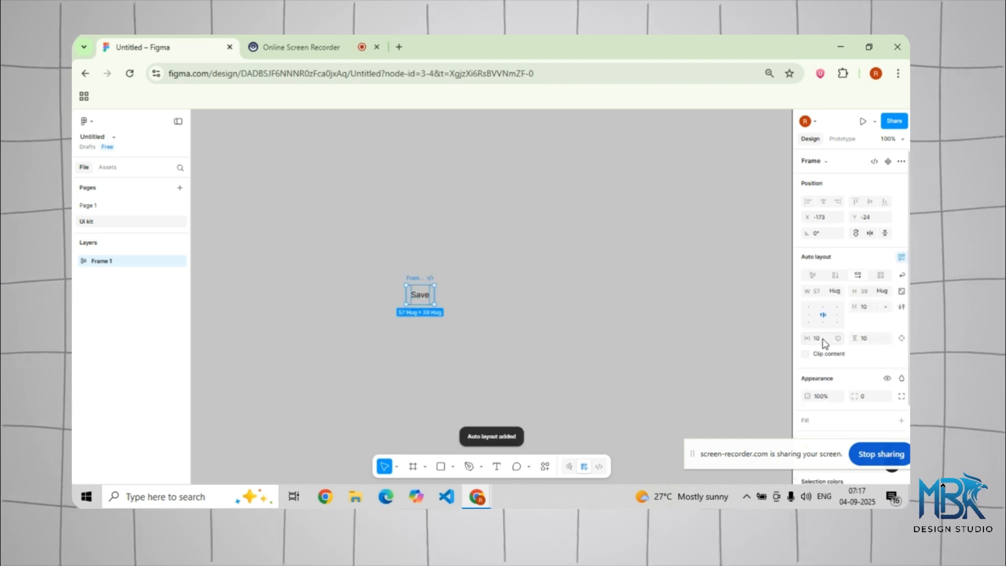
{"action": "mouse_move", "coordinate": [812, 338]}
{"action": "left_mouse_down"}
{"action": "mouse_move", "coordinate": [511, 295]}
{"action": "mouse_move", "coordinate": [821, 346]}
{"action": "left_mouse_up"}
{"action": "left_click", "coordinate": [819, 340]}
{"action": "type", "text": "30"}
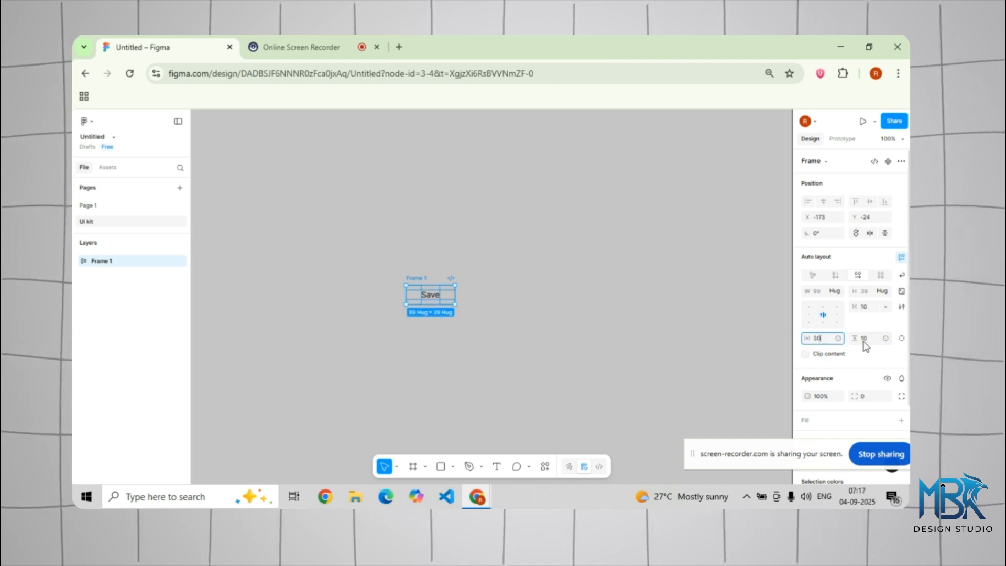
{"action": "left_click", "coordinate": [309, 341]}
- Add a light cyan fill to the frame around the Save text
{"action": "left_click", "coordinate": [407, 287]}
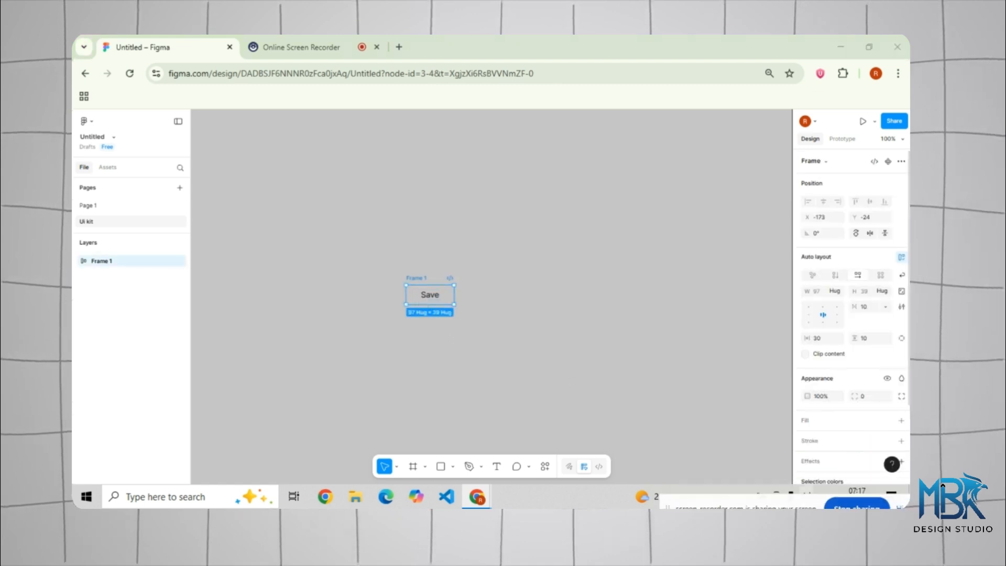
{"action": "left_click", "coordinate": [902, 420]}
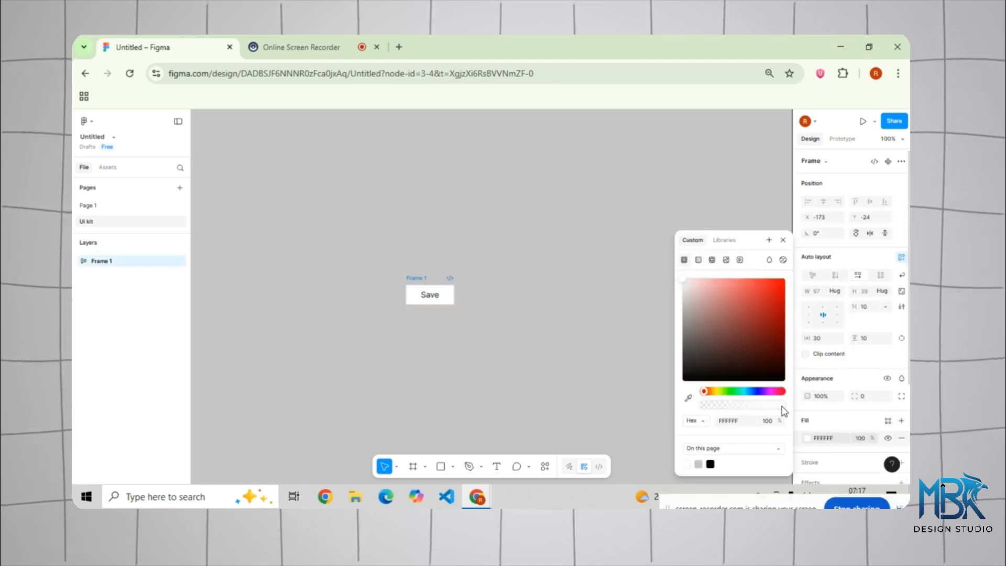
{"action": "left_click", "coordinate": [742, 392]}
{"action": "left_click_drag", "start_coordinate": [718, 289], "coordinate": [727, 279]}
{"action": "left_click", "coordinate": [483, 341]}
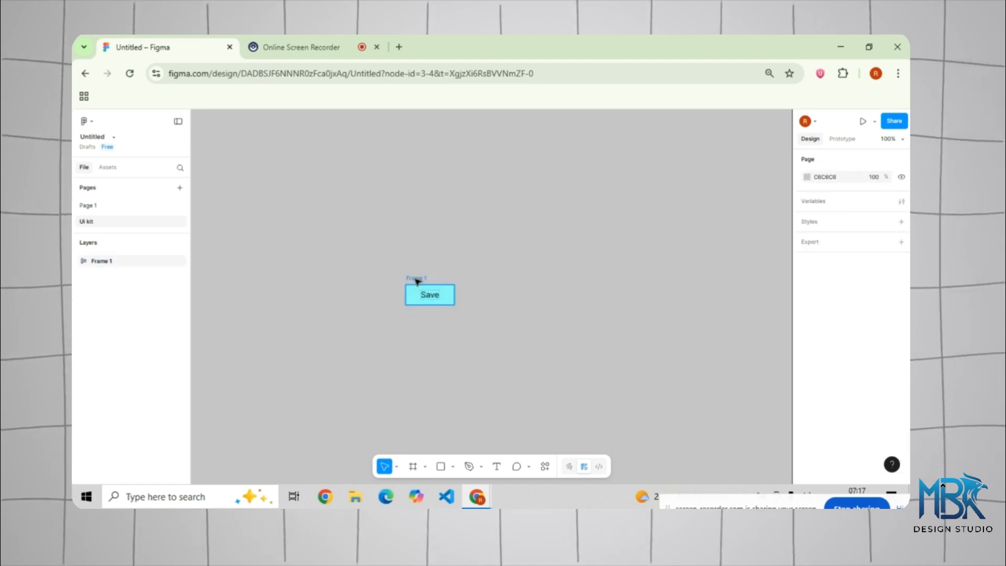
- Round the Save button frame's corners with a radius of 5
{"action": "left_click", "coordinate": [414, 286]}
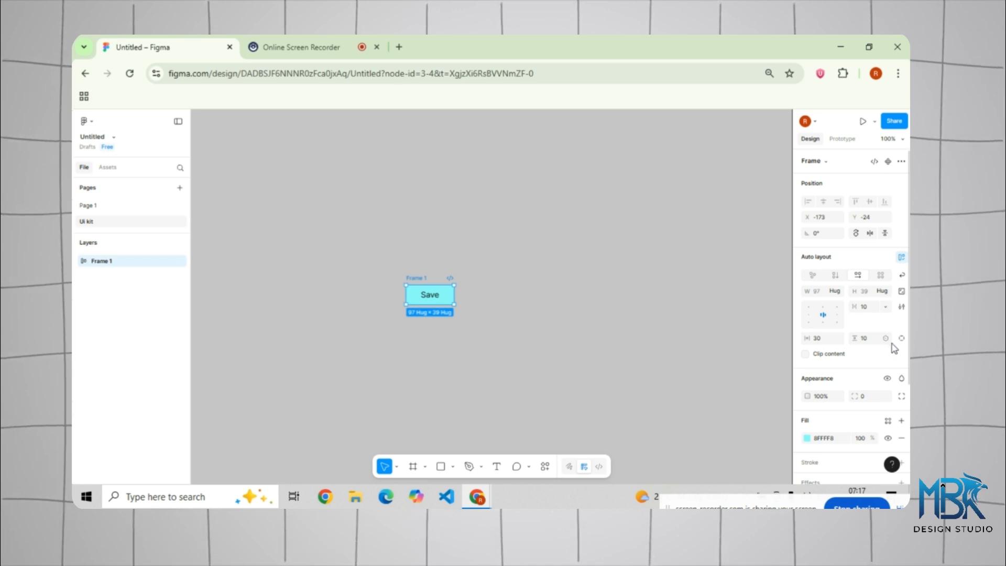
{"action": "scroll", "coordinate": [868, 338], "scroll_direction": "down", "scroll_amount": 2}
{"action": "left_click", "coordinate": [869, 338]}
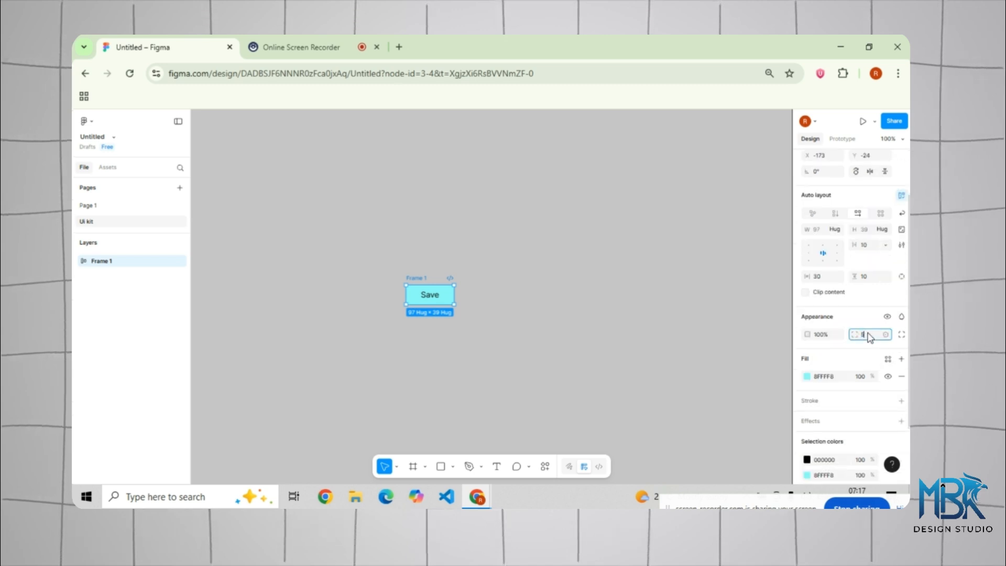
{"action": "type", "text": "5"}
{"action": "left_click", "coordinate": [555, 319]}
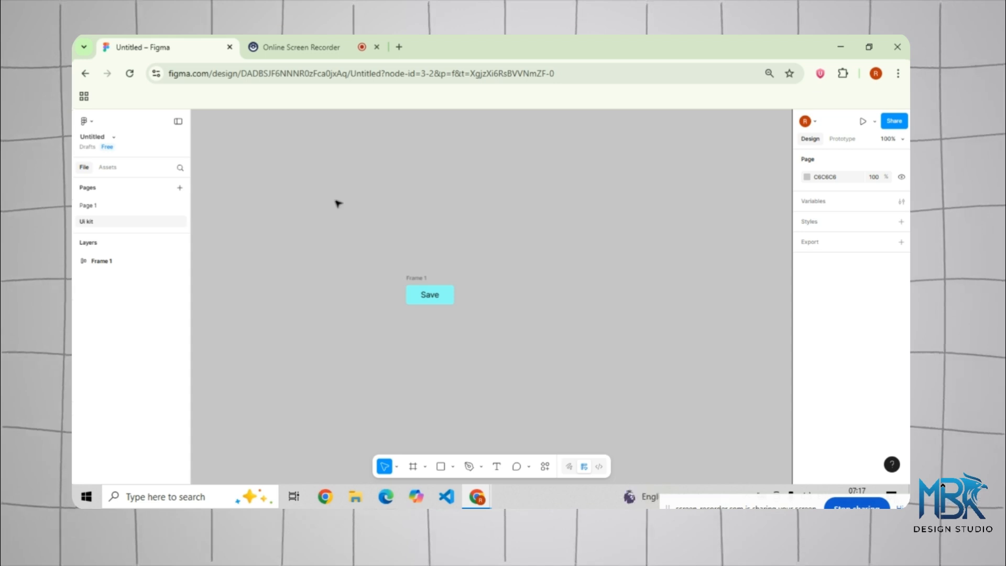
- Open the Google Fonts Material Symbols & Icons page in a new browser tab
{"action": "left_click", "coordinate": [398, 46]}
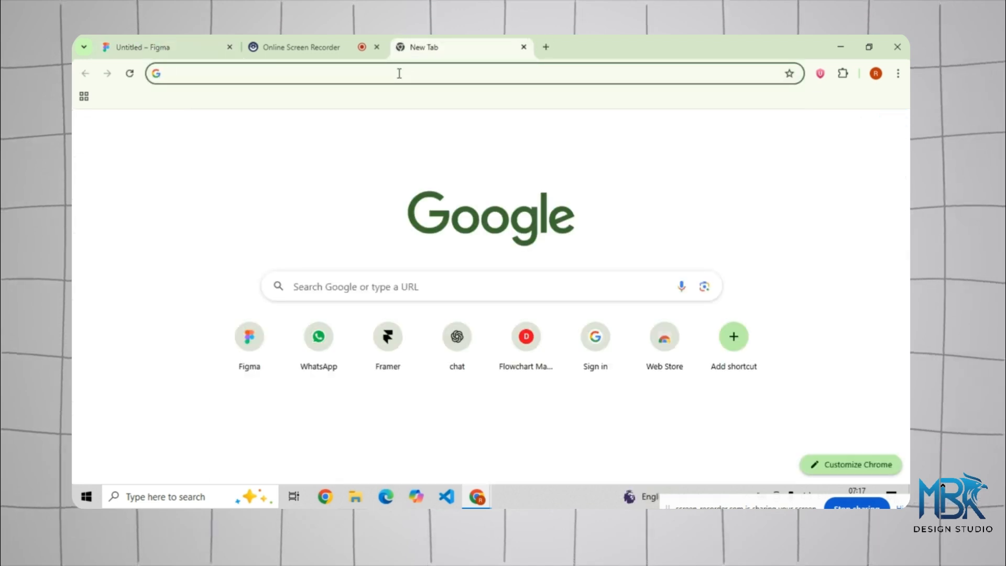
{"action": "left_click", "coordinate": [399, 74]}
{"action": "type", "text": "goo"}
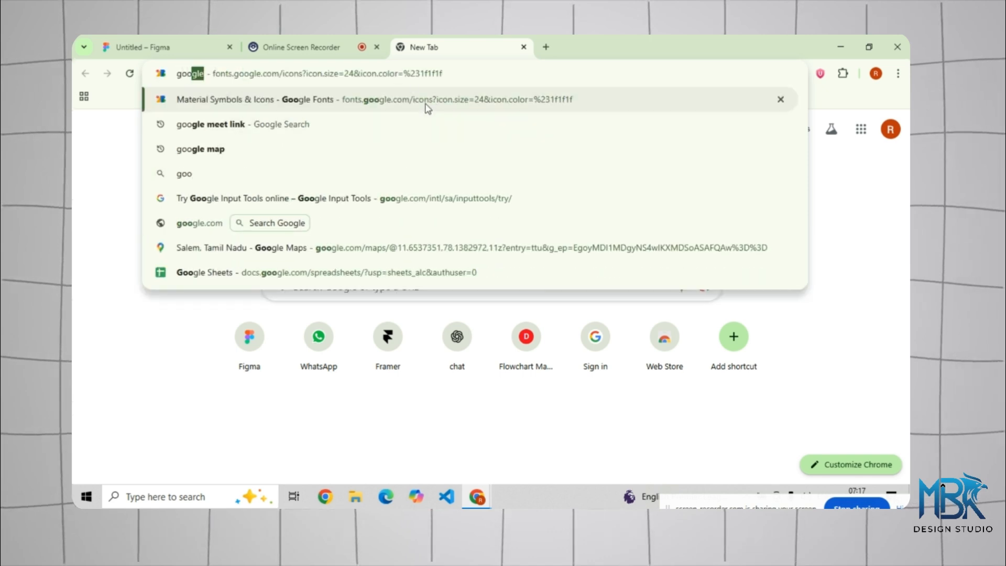
{"action": "left_click", "coordinate": [427, 105]}
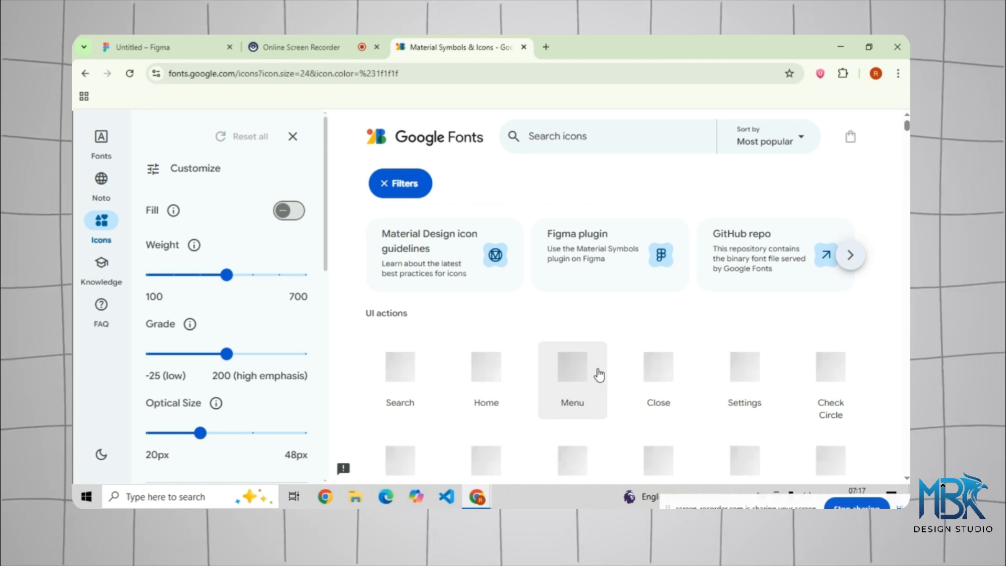
{"action": "scroll", "coordinate": [599, 375], "scroll_direction": "down", "scroll_amount": 1}
{"action": "scroll", "coordinate": [599, 375], "scroll_direction": "up", "scroll_amount": 1}
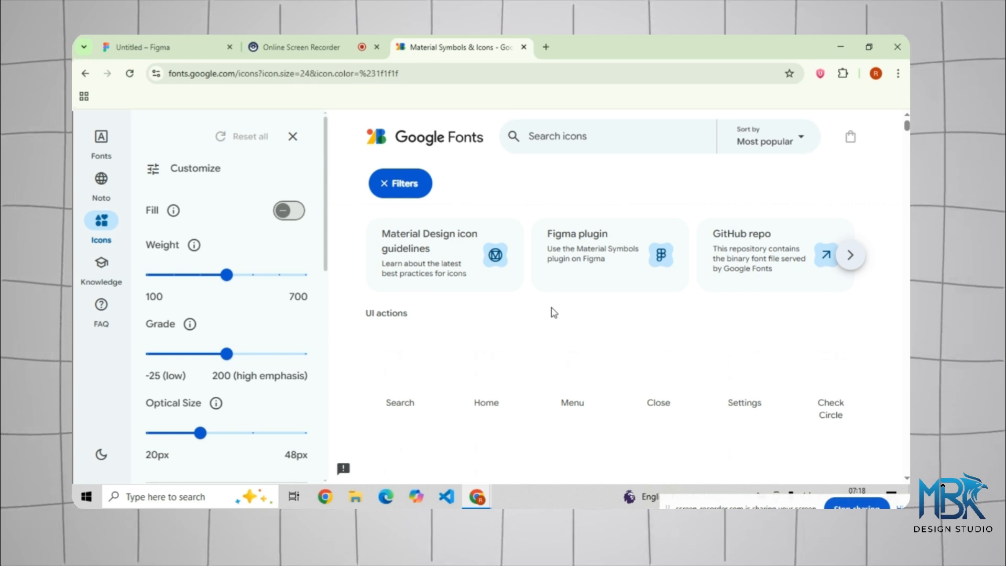
- Copy the 24 px Search icon from Google Fonts and place it in Figma above the Save button, aligned with its left edge
{"action": "left_click", "coordinate": [409, 375]}
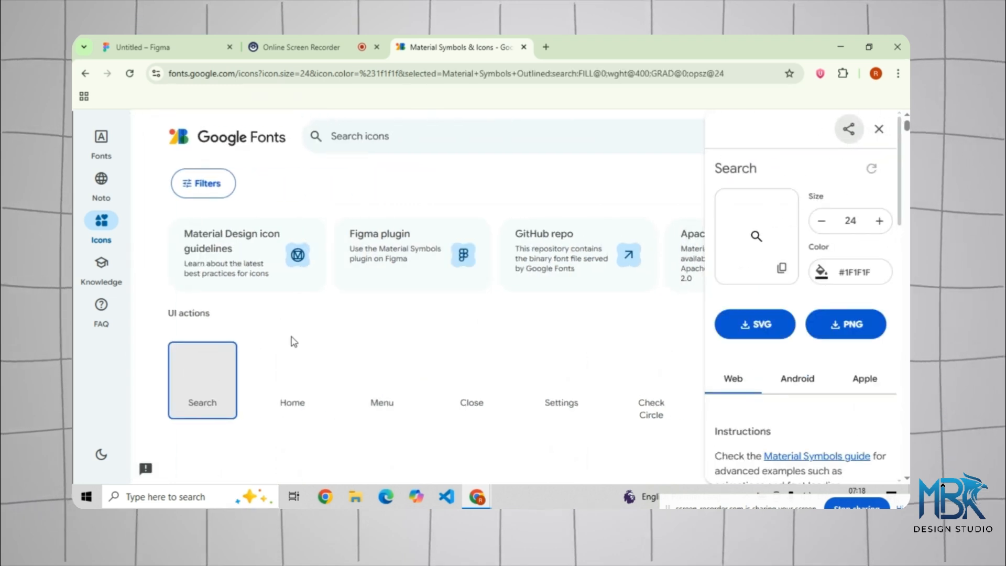
{"action": "left_click", "coordinate": [781, 267]}
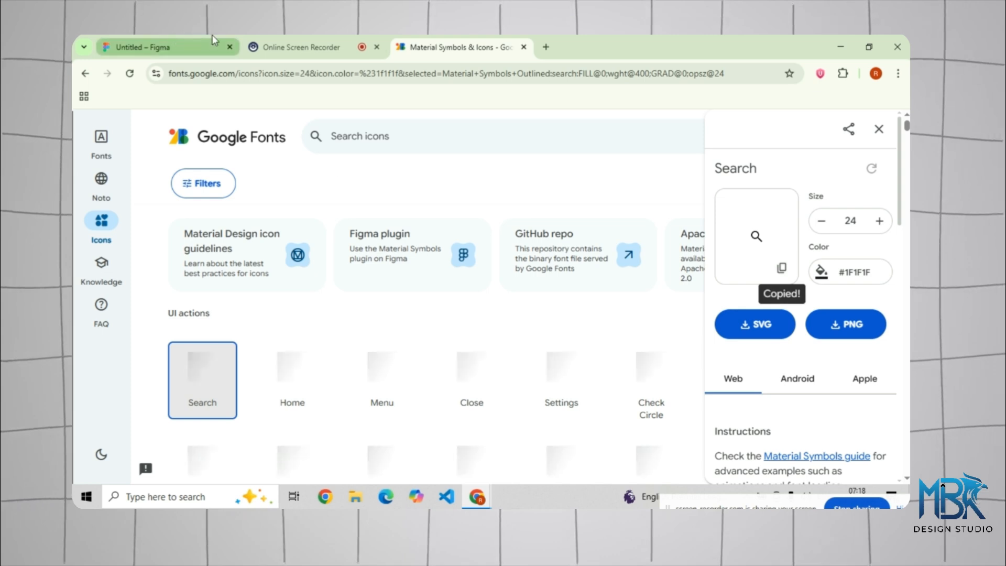
{"action": "left_click", "coordinate": [162, 42]}
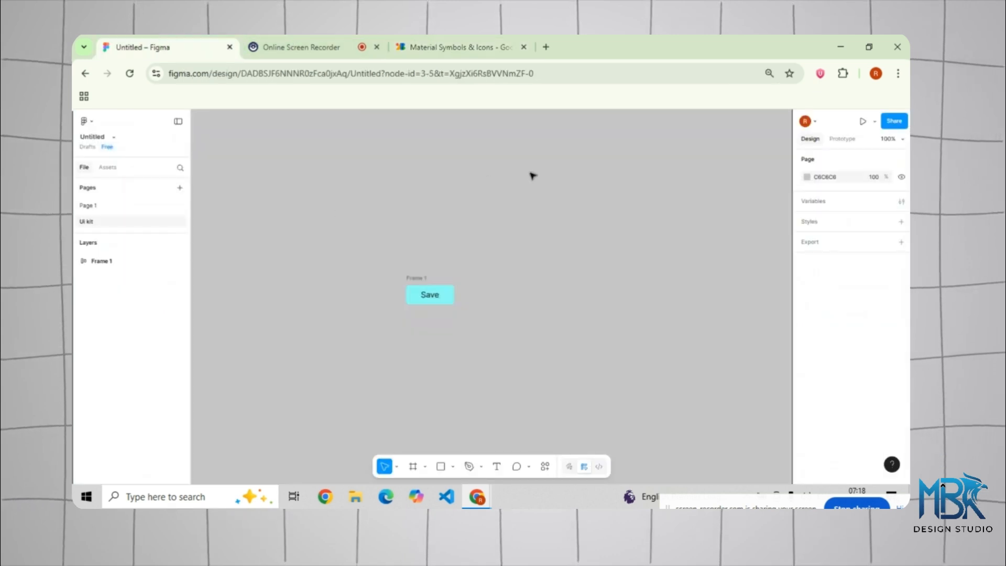
{"action": "key", "text": "ctrl+v"}
{"action": "key", "text": "ctrl+equal"}
{"action": "key", "text": "ctrl+equal"}
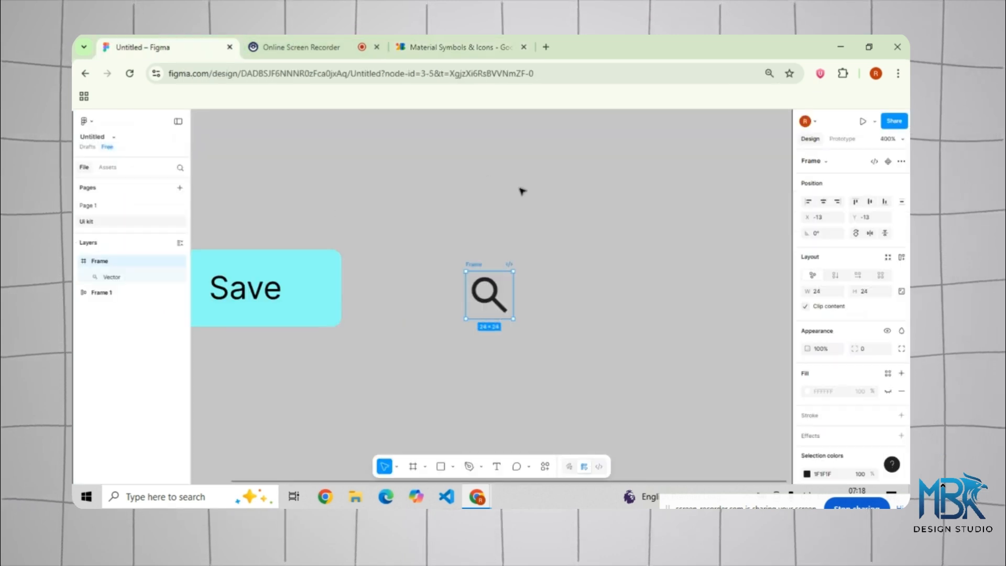
{"action": "left_click_drag", "start_coordinate": [382, 236], "coordinate": [584, 226]}
{"action": "left_click_drag", "start_coordinate": [694, 292], "coordinate": [378, 181]}
- Copy the 24 px Home icon from Google Fonts and place it in Figma beside the search icon, above the Save button
{"action": "left_click", "coordinate": [457, 47]}
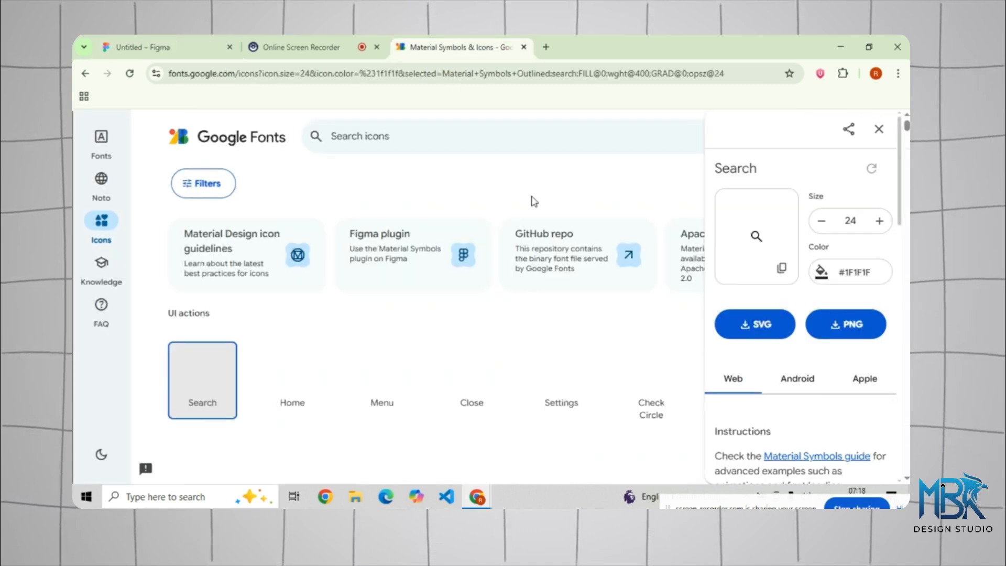
{"action": "left_click", "coordinate": [285, 392]}
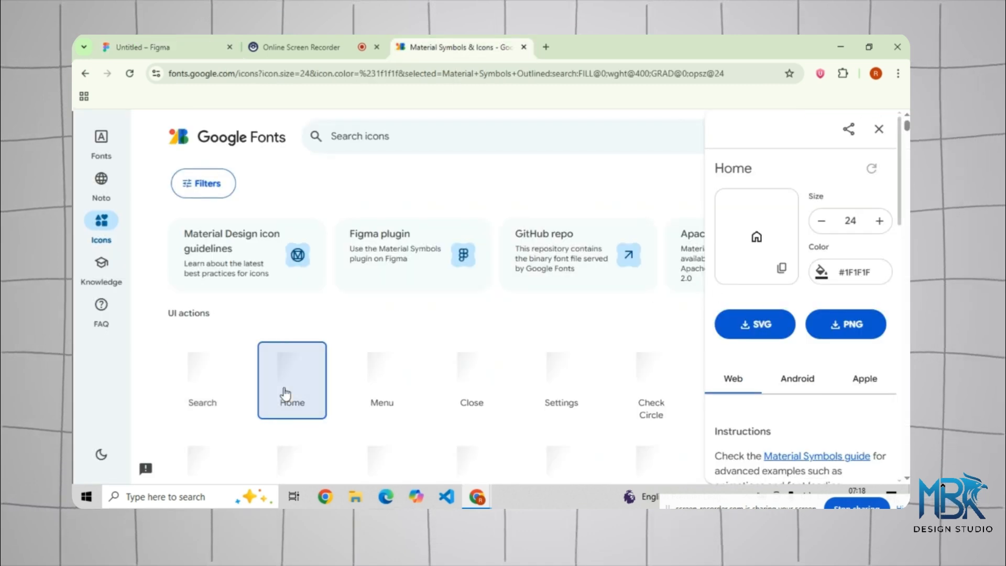
{"action": "left_click", "coordinate": [780, 268]}
{"action": "left_click", "coordinate": [203, 45]}
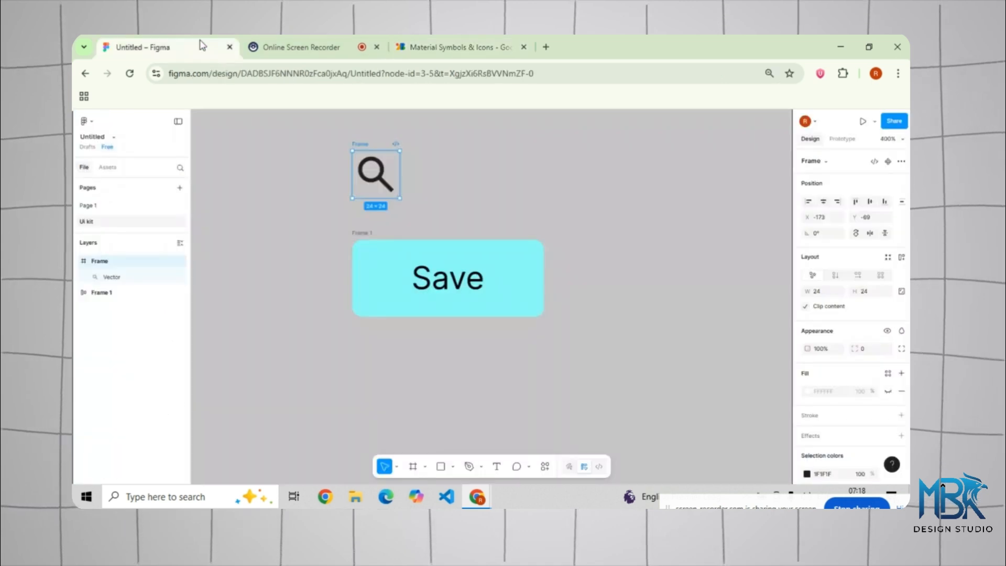
{"action": "left_click", "coordinate": [495, 176]}
{"action": "key", "text": "ctrl+v"}
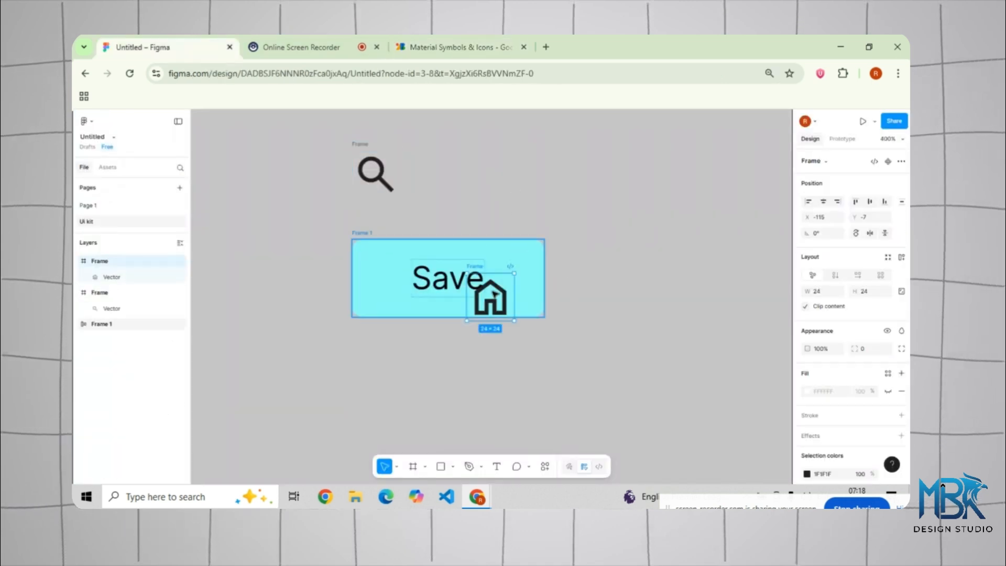
{"action": "left_click_drag", "start_coordinate": [491, 293], "coordinate": [461, 171]}
- Copy the 24 px Menu icon from Google Fonts and place it in Figma in line with the home icon, to its right
{"action": "left_click", "coordinate": [455, 47]}
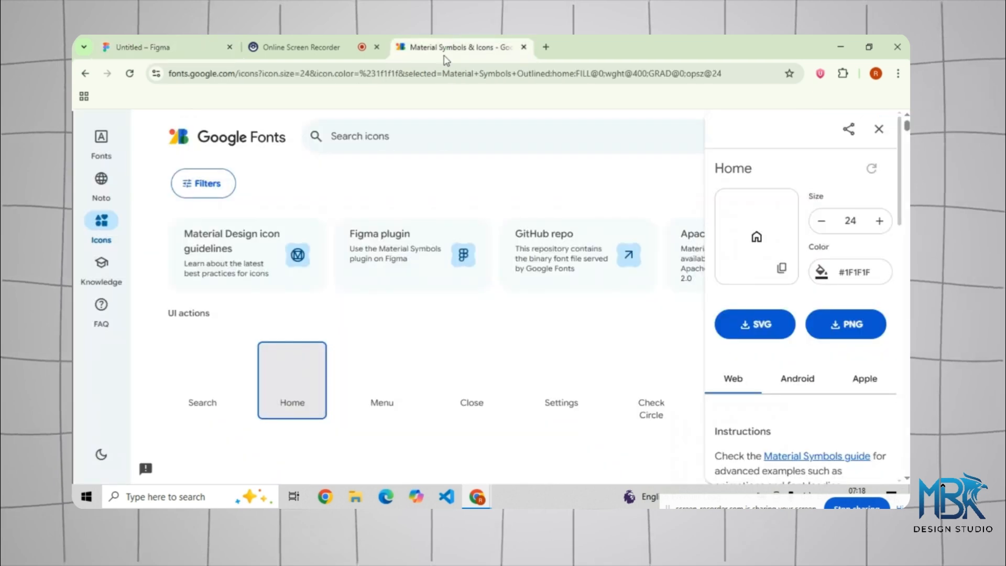
{"action": "left_click", "coordinate": [405, 376]}
{"action": "left_click", "coordinate": [788, 270]}
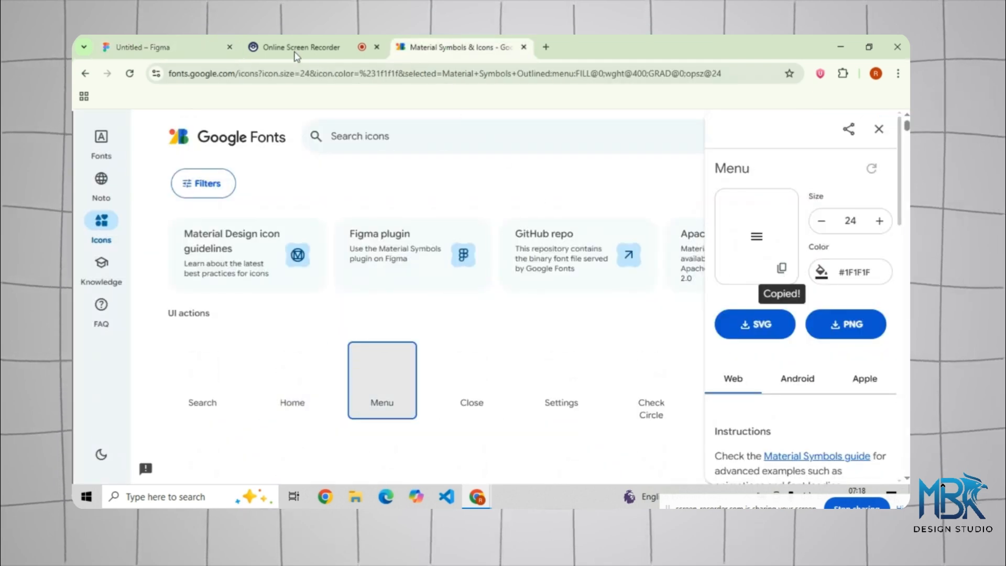
{"action": "left_click", "coordinate": [164, 43]}
{"action": "left_click", "coordinate": [571, 202]}
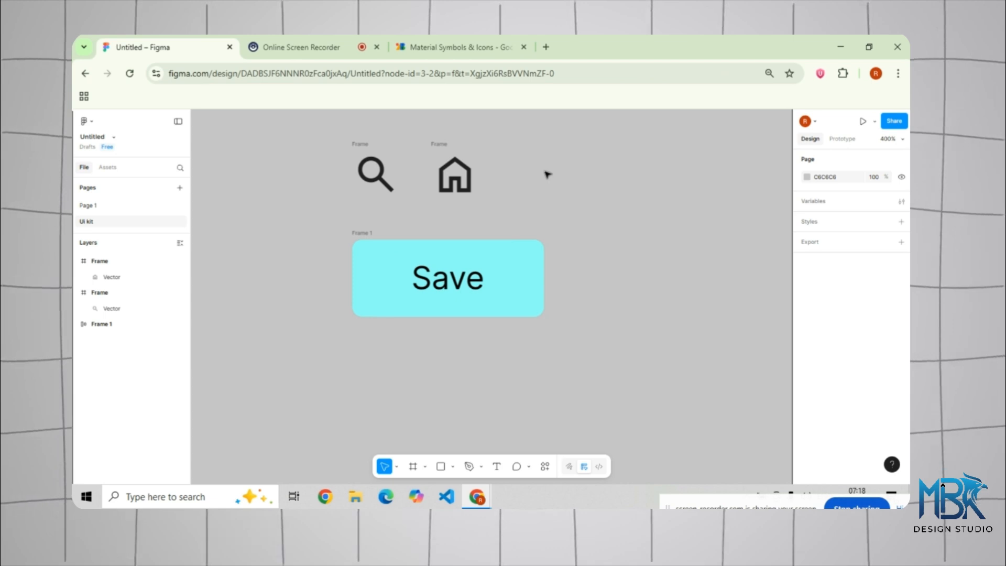
{"action": "key", "text": "ctrl+v"}
{"action": "left_click_drag", "start_coordinate": [490, 306], "coordinate": [523, 182]}
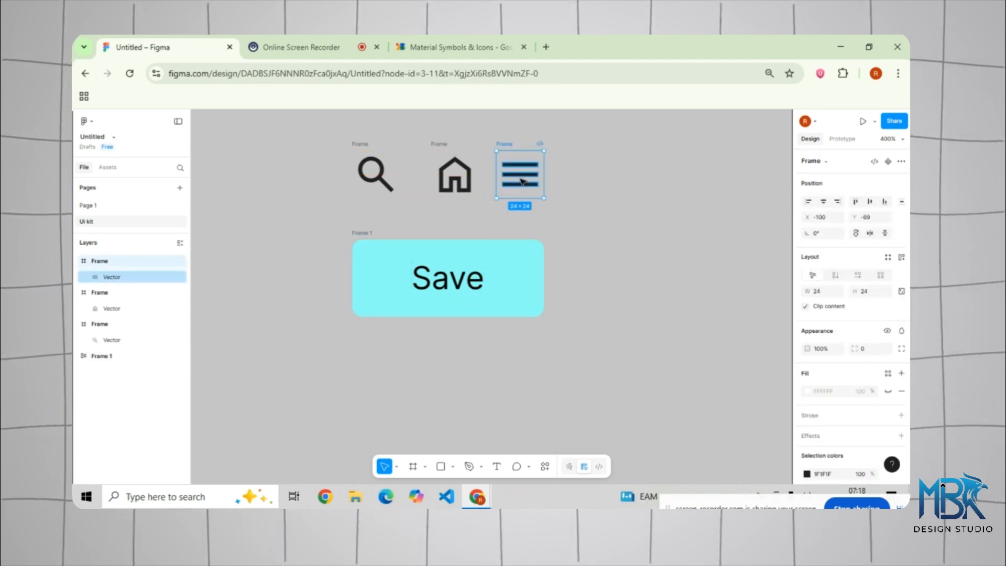
{"action": "left_click", "coordinate": [591, 180]}
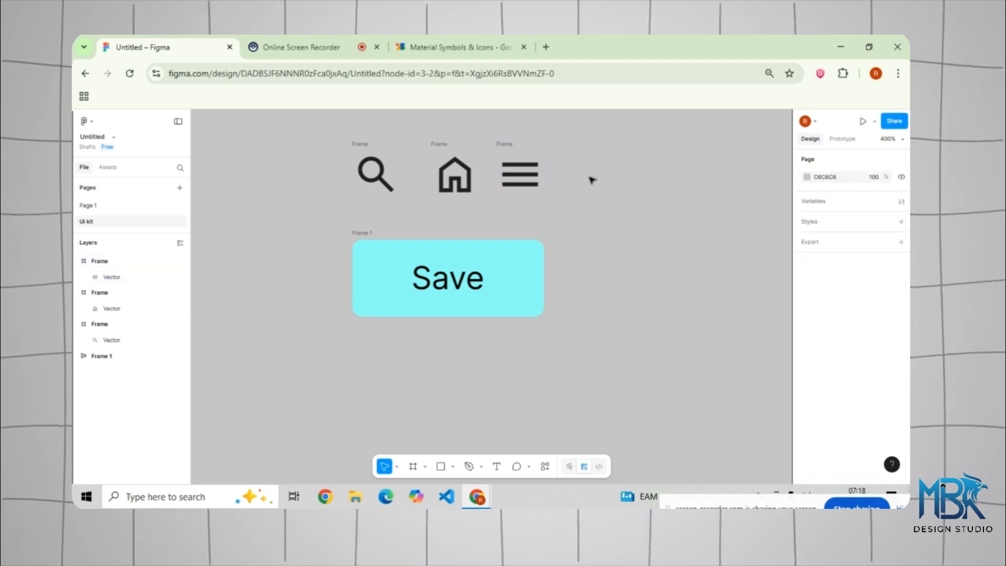
- Rename the magnifying-glass icon's frame as "search"
{"action": "left_click", "coordinate": [363, 144]}
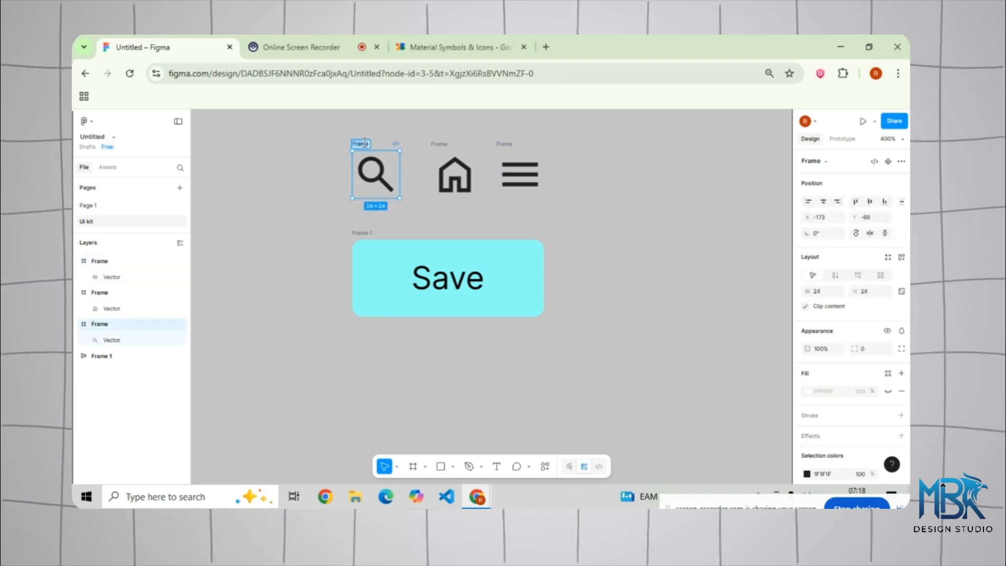
{"action": "type", "text": "sear"}
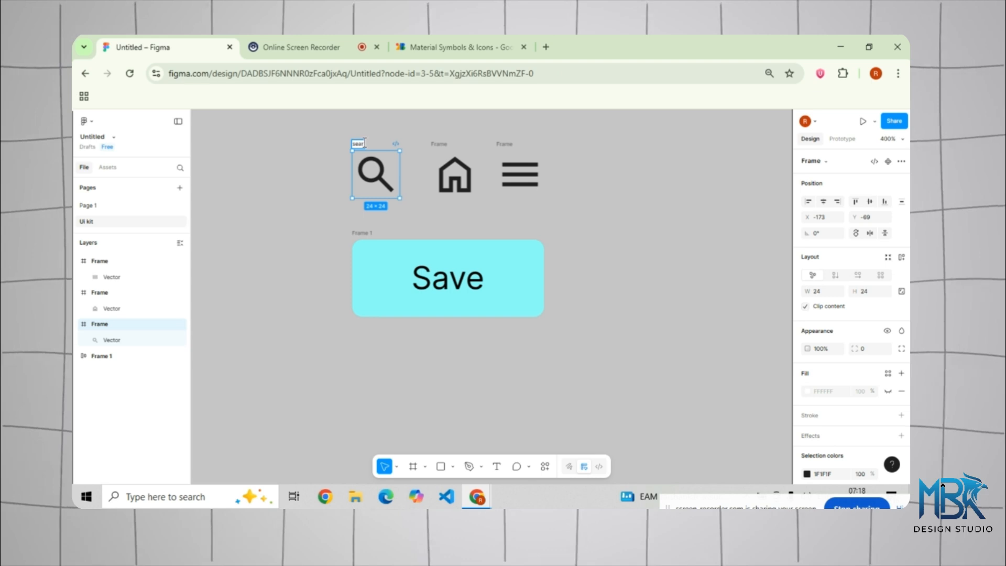
{"action": "type", "text": "ch"}
{"action": "left_click", "coordinate": [419, 130]}
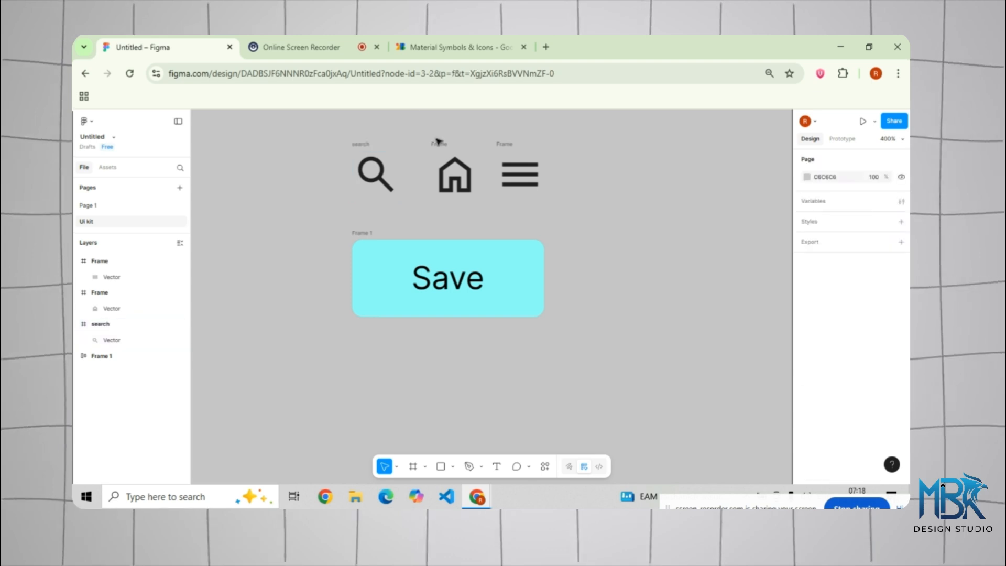
- Rename the house icon's frame as "Home"
{"action": "double_click", "coordinate": [439, 143]}
{"action": "type", "text": "H"}
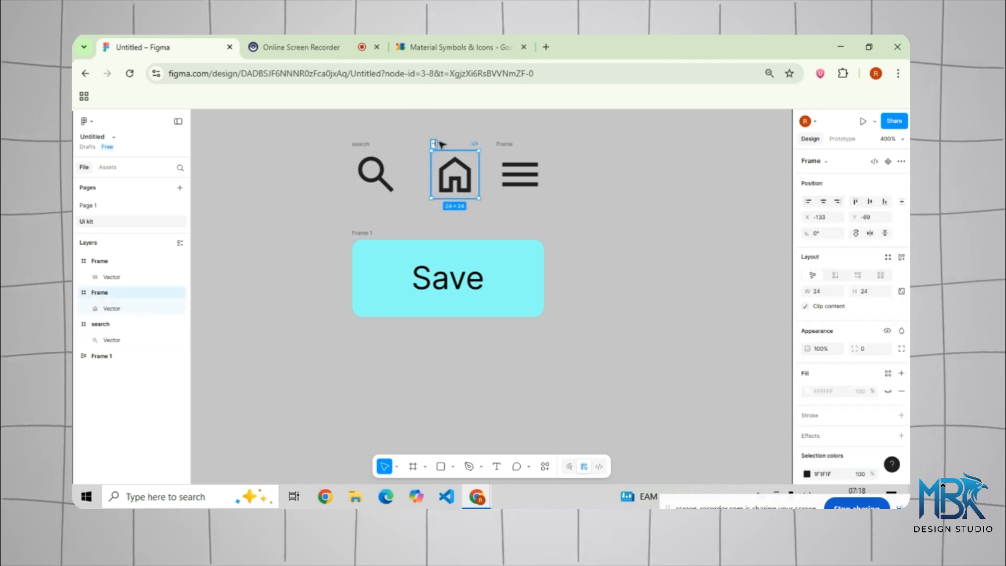
{"action": "type", "text": "ome"}
{"action": "left_click", "coordinate": [538, 139]}
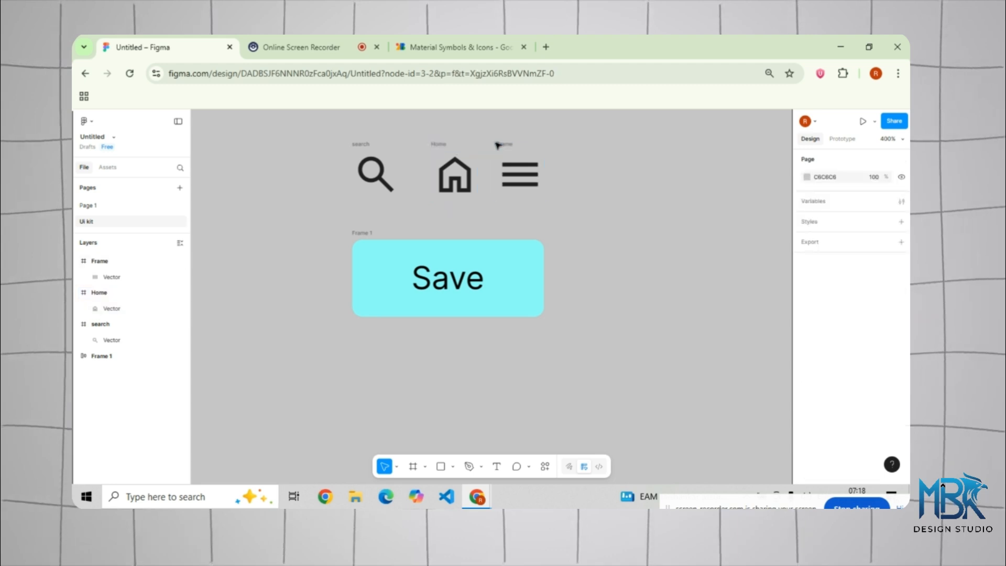
- Rename the hamburger icon's frame as "Menu"
{"action": "double_click", "coordinate": [503, 146]}
{"action": "key", "text": "BackSpace"}
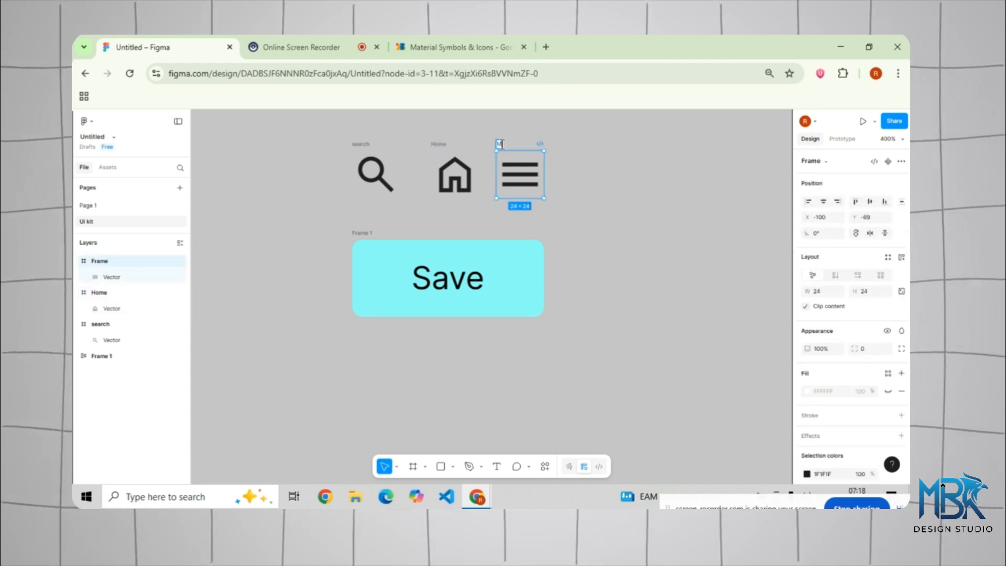
{"action": "type", "text": "Menu"}
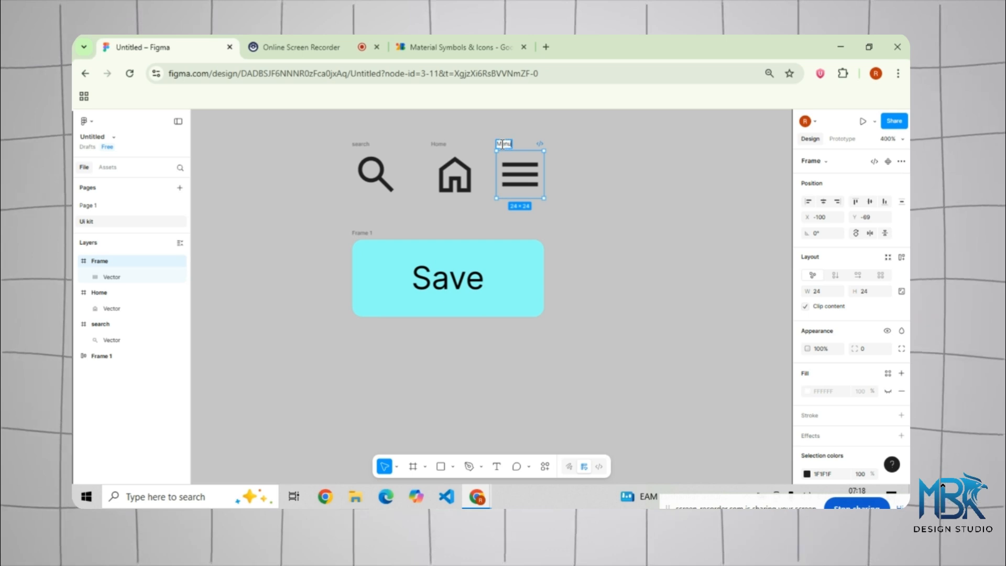
{"action": "left_click", "coordinate": [323, 162]}
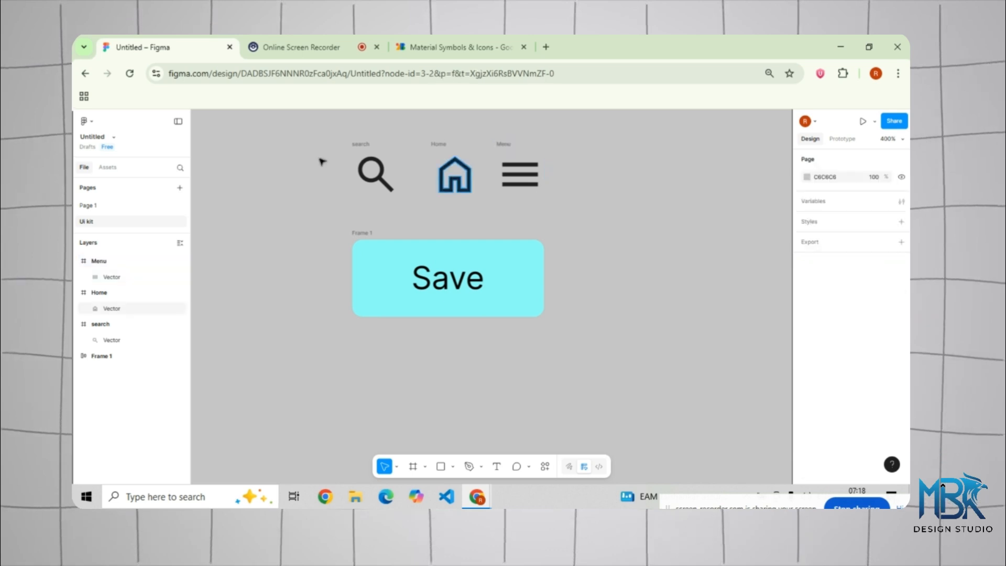
- Turn the search, Home and Menu icon frames into three separate components
{"action": "left_click", "coordinate": [370, 146]}
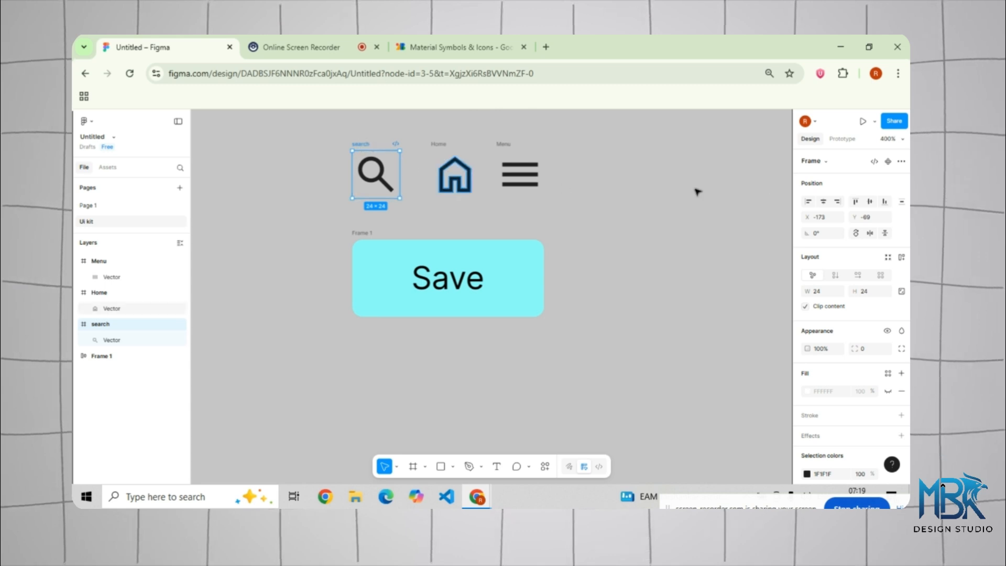
{"action": "left_click", "coordinate": [888, 162]}
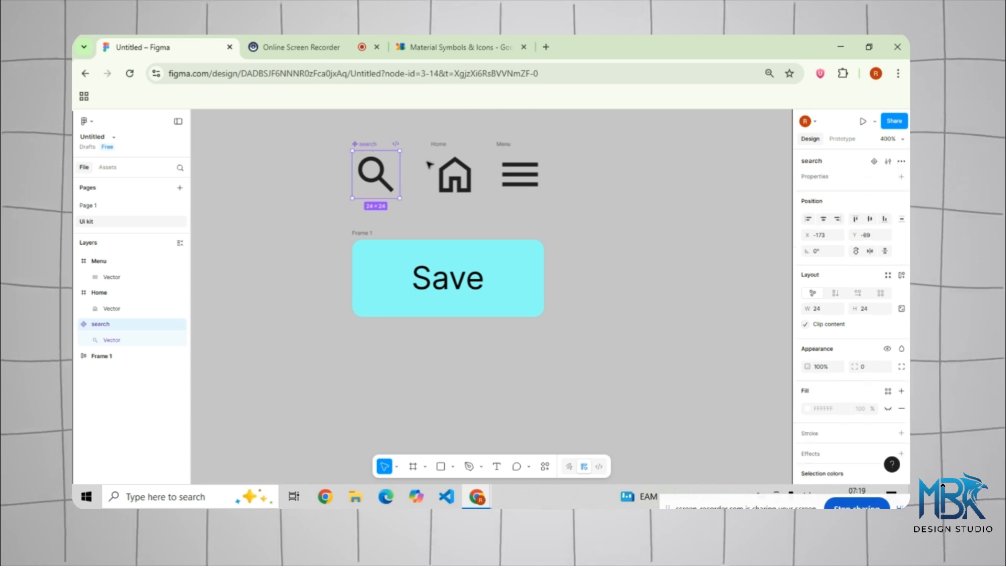
{"action": "left_click", "coordinate": [454, 176]}
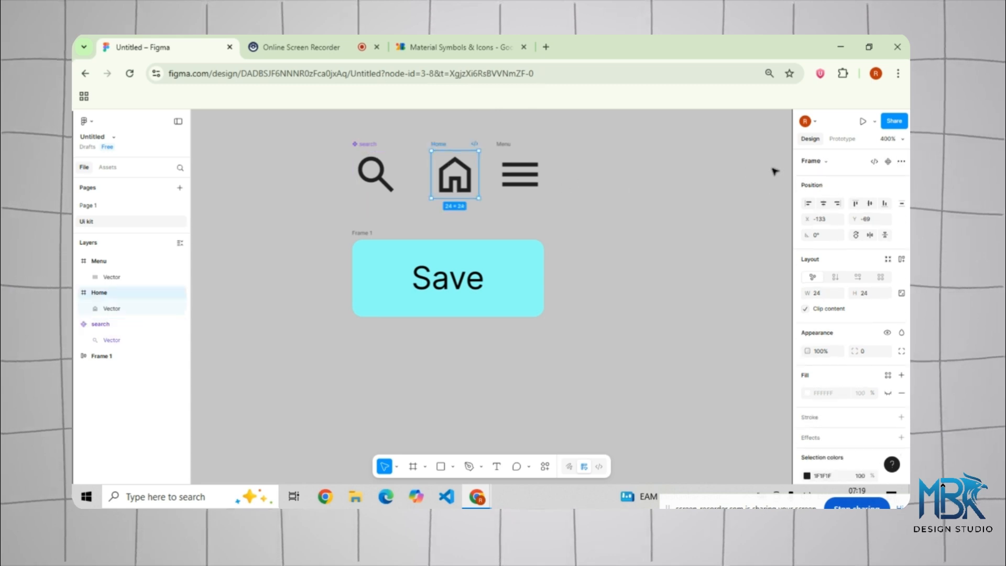
{"action": "left_click", "coordinate": [887, 162]}
{"action": "left_click", "coordinate": [513, 148]}
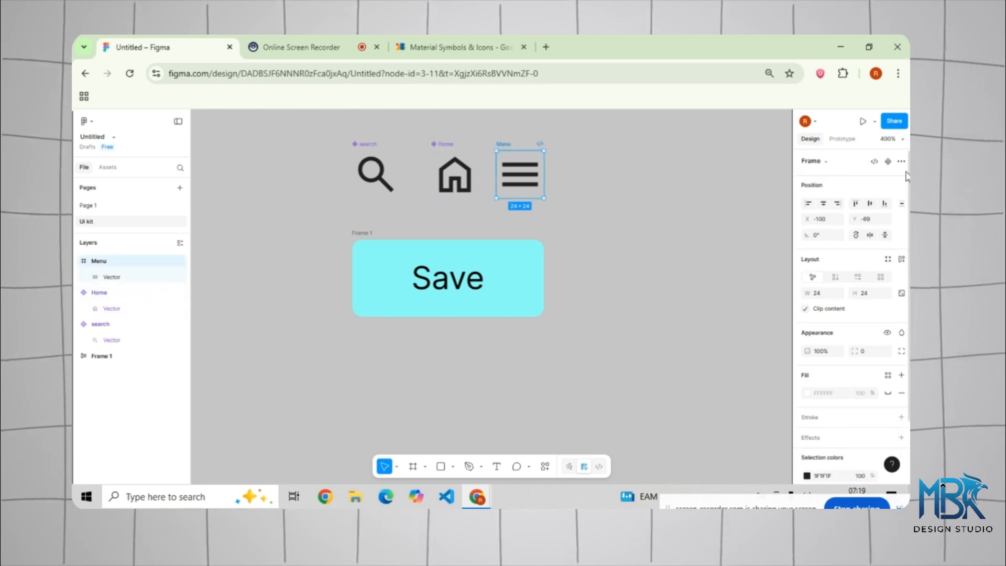
{"action": "left_click", "coordinate": [888, 161]}
{"action": "left_click", "coordinate": [665, 199]}
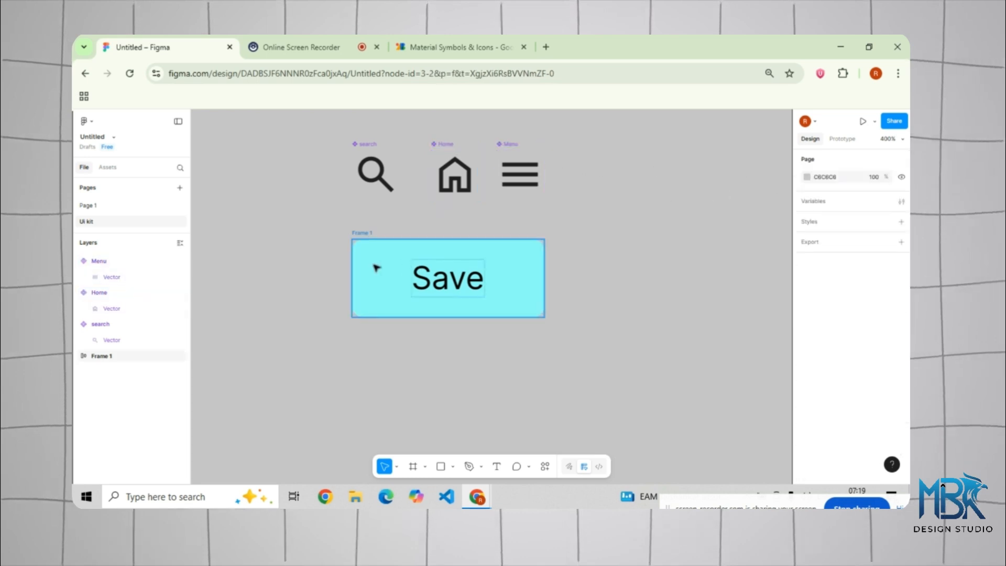
- Turn the Save button's frame into a component
{"action": "left_click", "coordinate": [364, 234]}
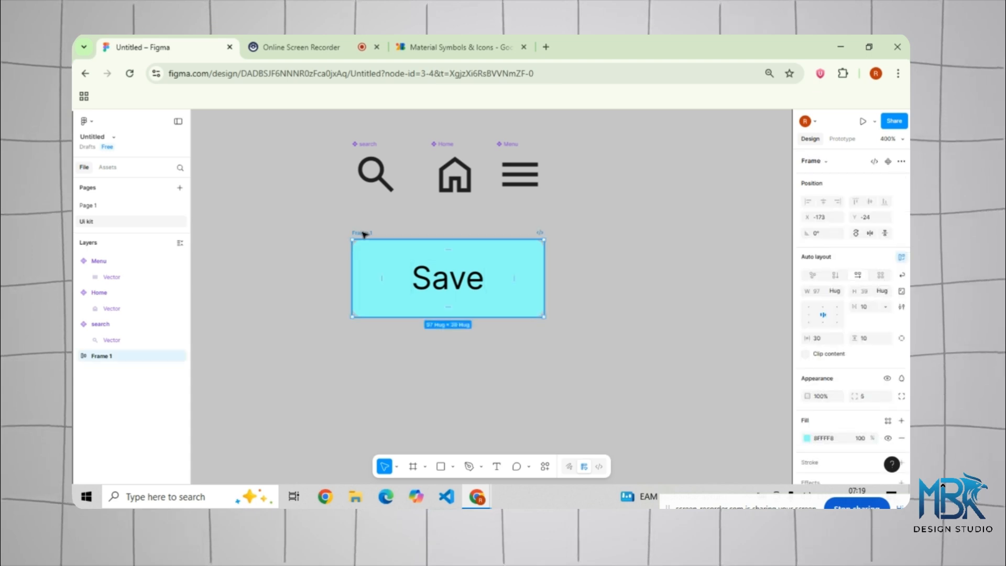
{"action": "left_click", "coordinate": [889, 162]}
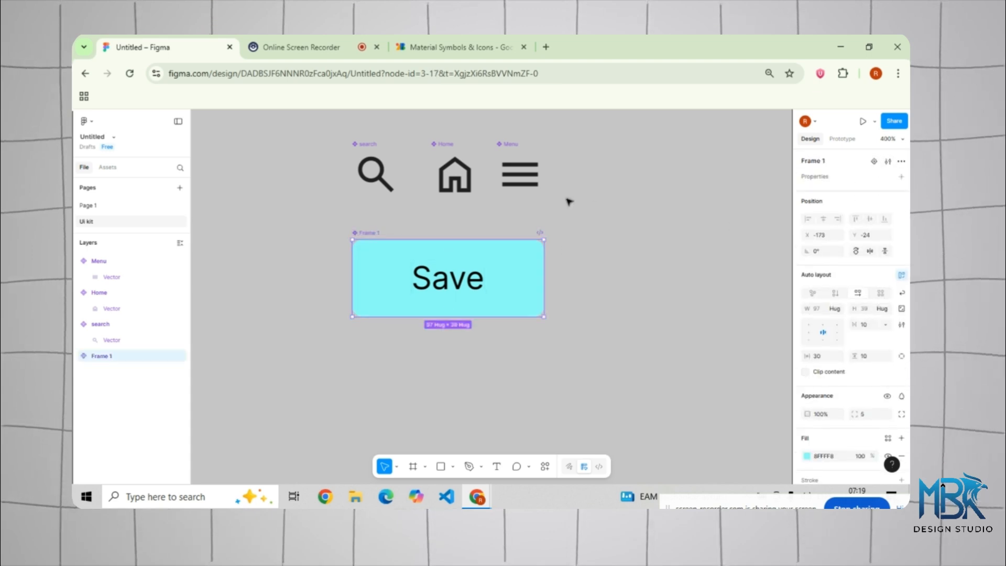
{"action": "left_click", "coordinate": [598, 196]}
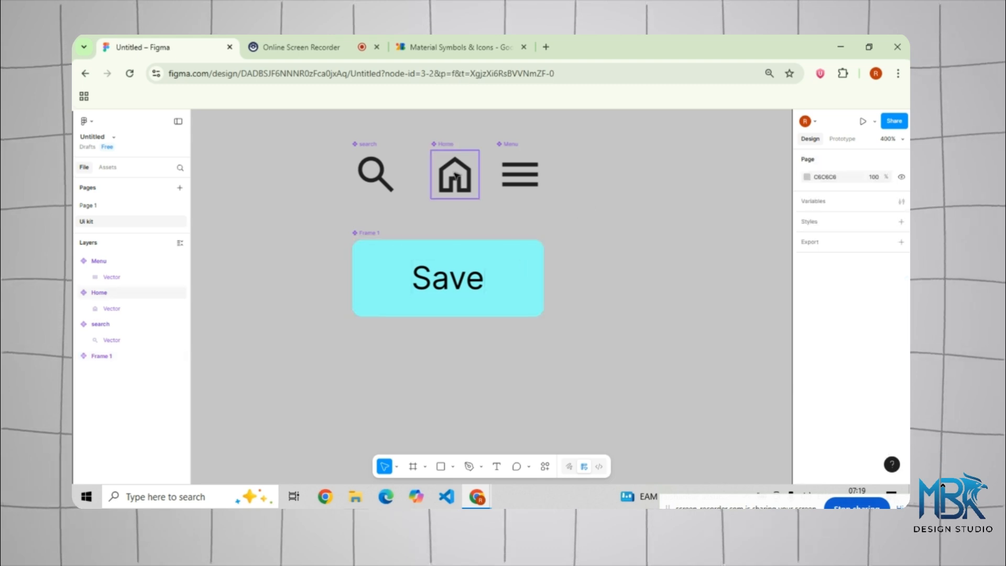
- Copy the Home icon component and place the copy inside the Save button, in front of the text
{"action": "left_click", "coordinate": [438, 146]}
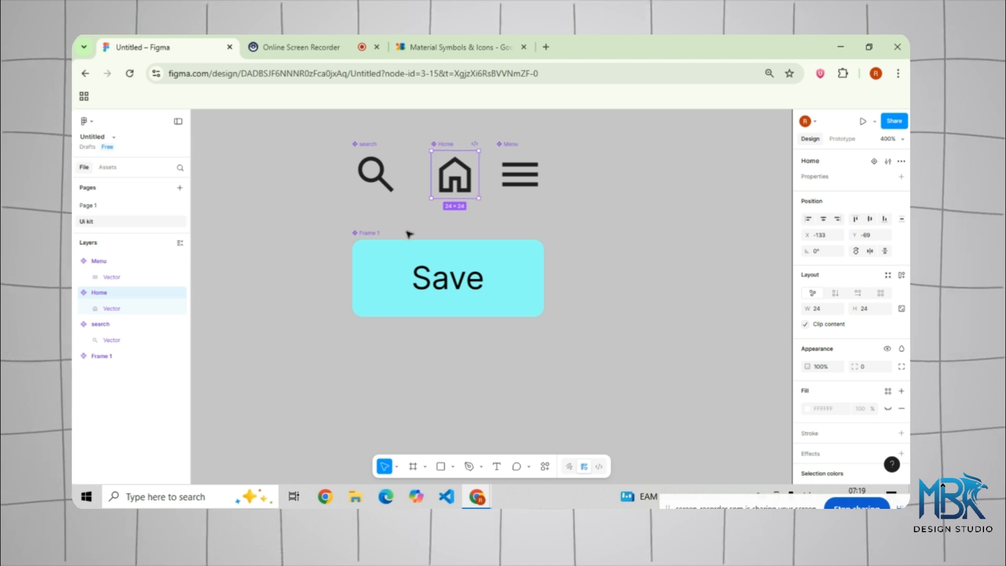
{"action": "left_click", "coordinate": [363, 239]}
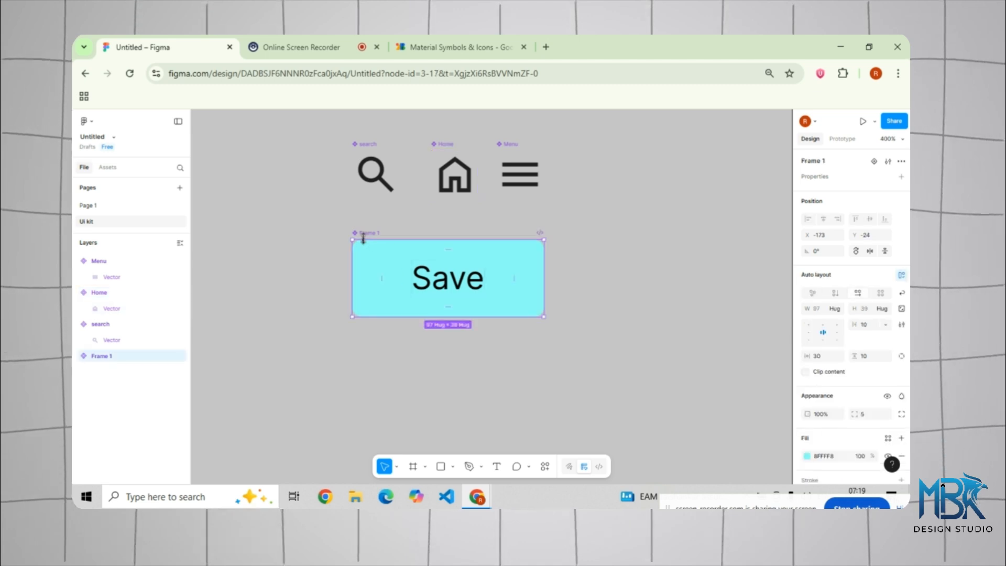
{"action": "key", "text": "ctrl+v"}
{"action": "left_click_drag", "start_coordinate": [543, 303], "coordinate": [404, 291]}
{"action": "left_click", "coordinate": [664, 243]}
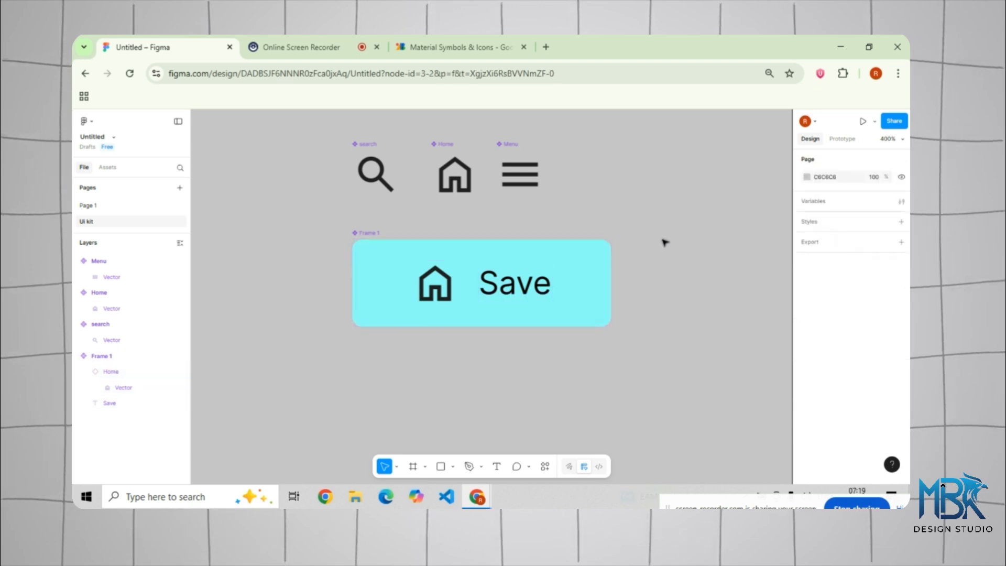
- Rename the Save button component as "Button/Active"
{"action": "left_click", "coordinate": [366, 234]}
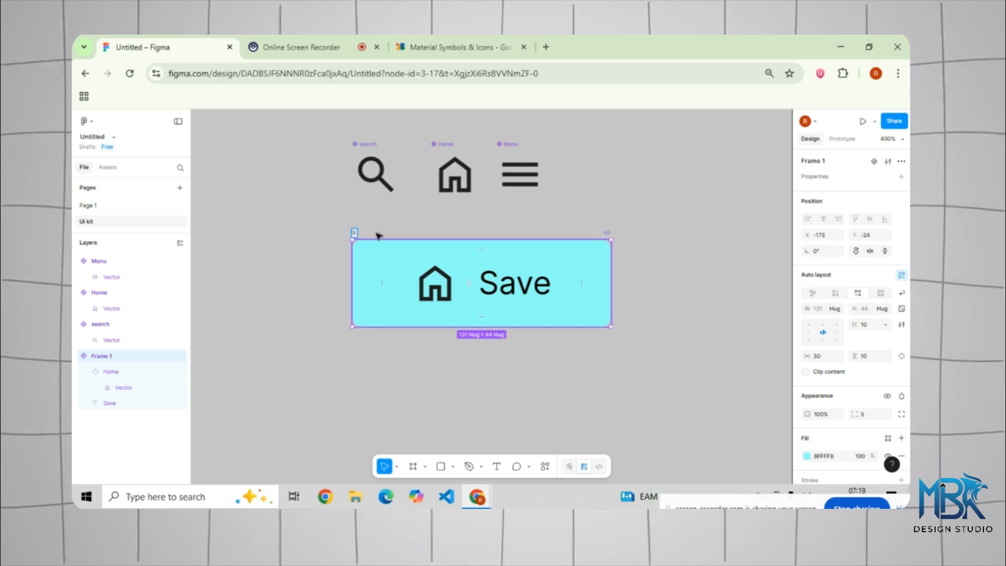
{"action": "type", "text": "o"}
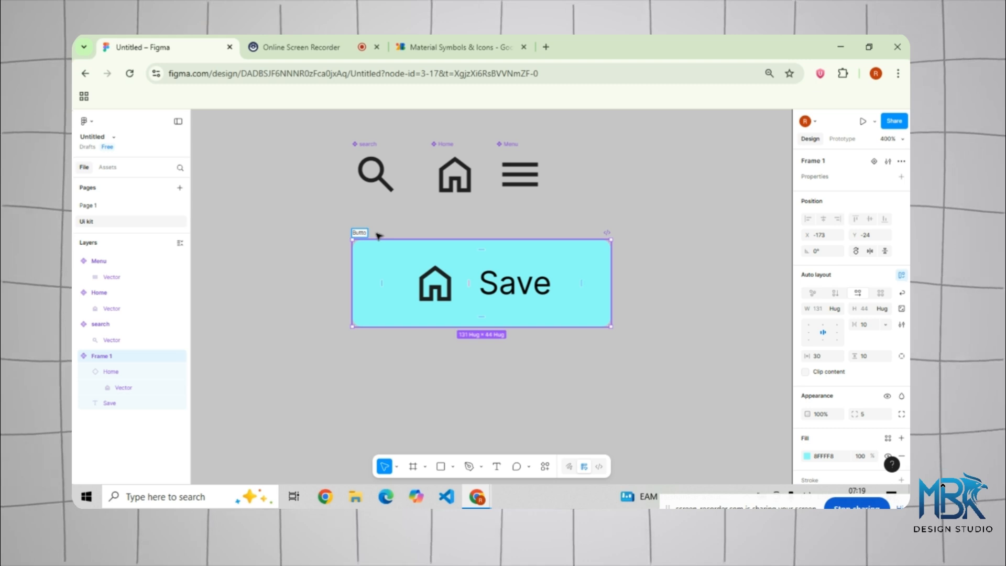
{"action": "type", "text": "n/"}
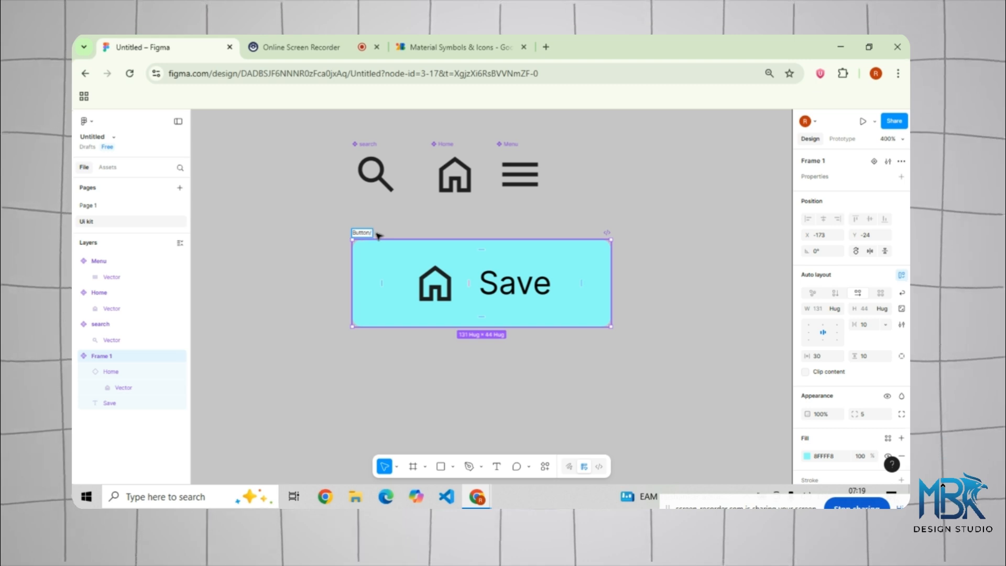
{"action": "type", "text": "A"}
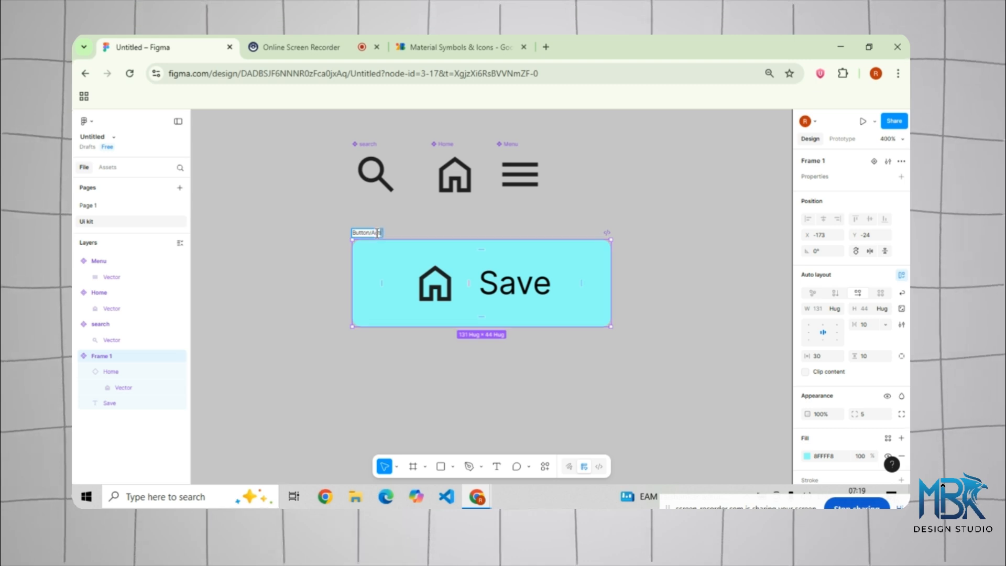
{"action": "type", "text": "ctive"}
{"action": "key", "text": "Return"}
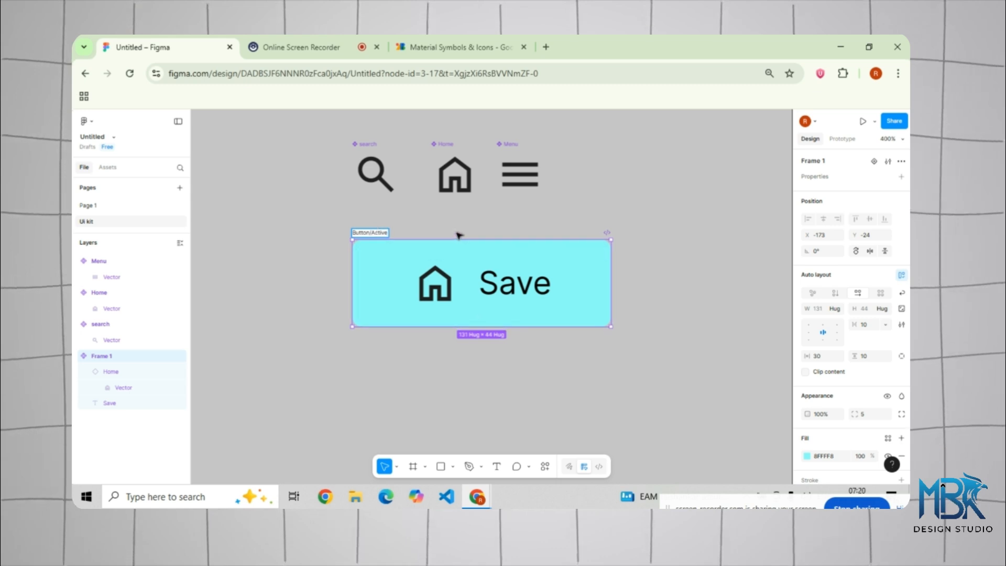
{"action": "key", "text": "Escape"}
- Add a second variant to the Save button component and move the resulting component set slightly down, away from the icons
{"action": "left_click", "coordinate": [374, 235]}
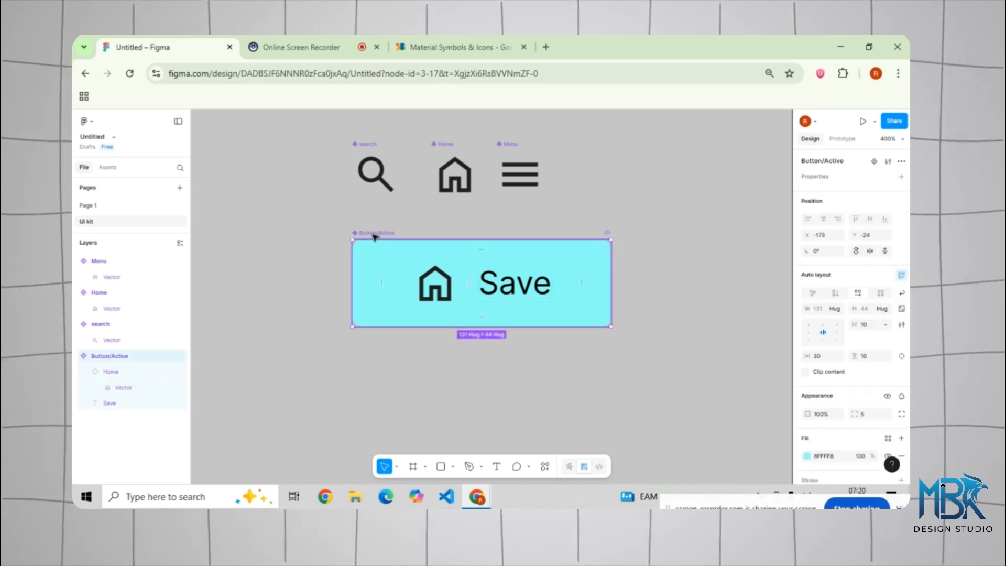
{"action": "left_click", "coordinate": [874, 163]}
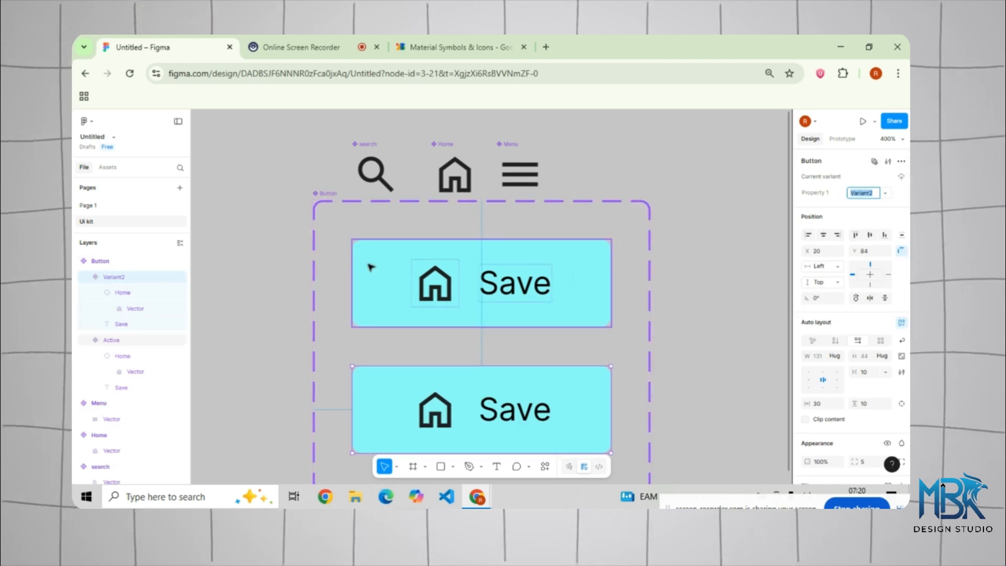
{"action": "left_click_drag", "start_coordinate": [318, 194], "coordinate": [329, 235]}
{"action": "scroll", "coordinate": [329, 235], "scroll_direction": "down", "scroll_amount": 2}
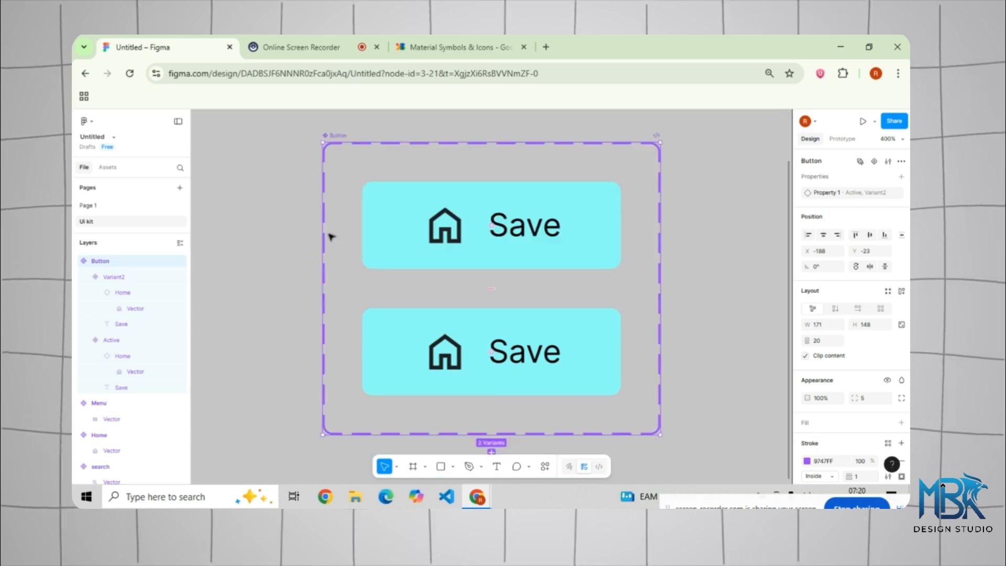
{"action": "left_click", "coordinate": [294, 220]}
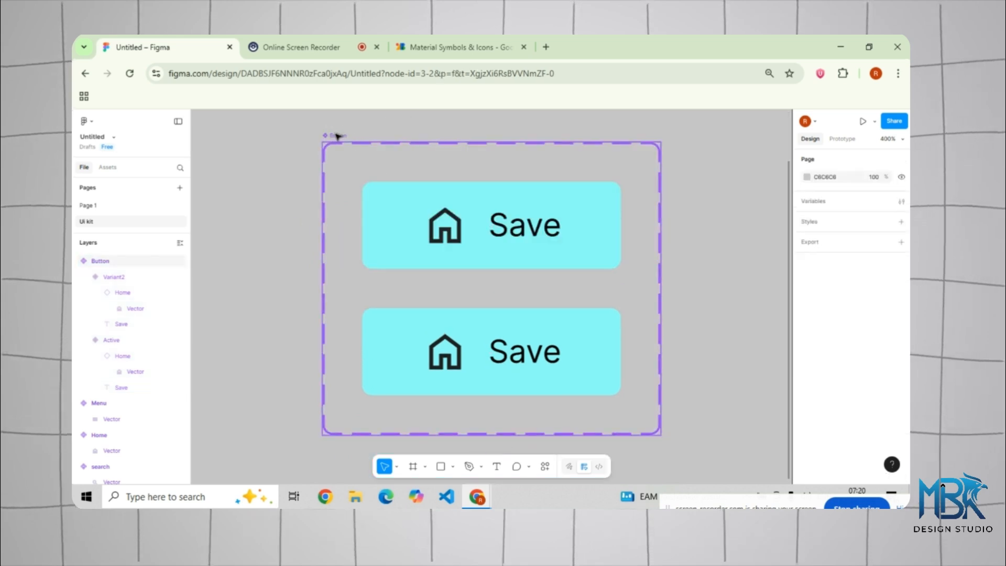
- Change the fill of the Save button's second variant to dark gray 7C7F7E
{"action": "left_click", "coordinate": [393, 208]}
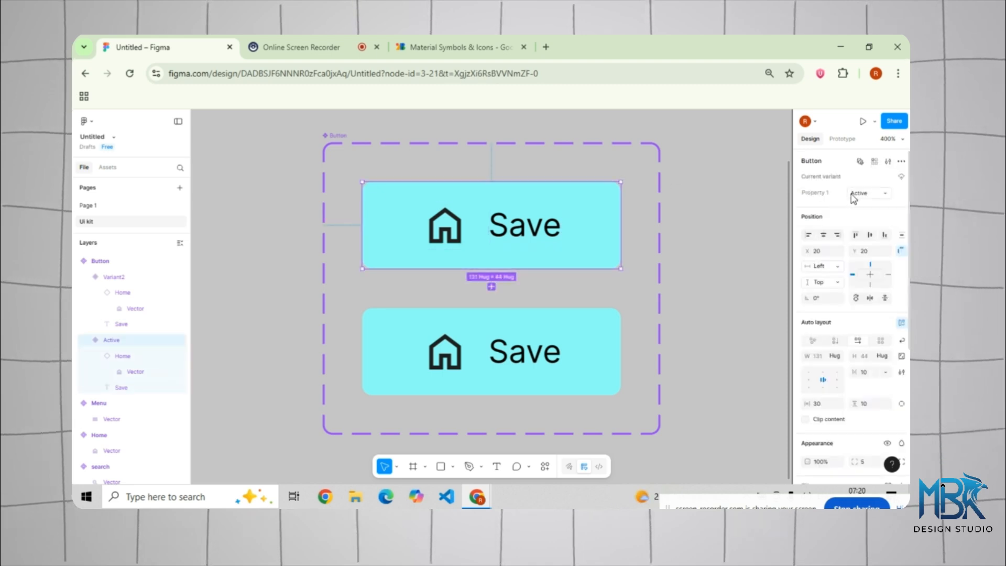
{"action": "left_click", "coordinate": [520, 315]}
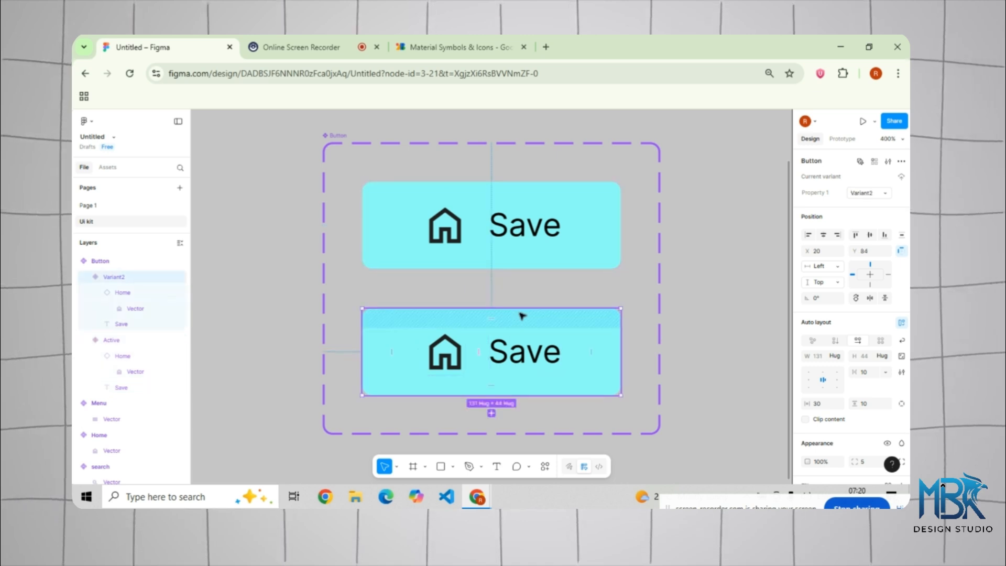
{"action": "scroll", "coordinate": [808, 323], "scroll_direction": "down", "scroll_amount": 4}
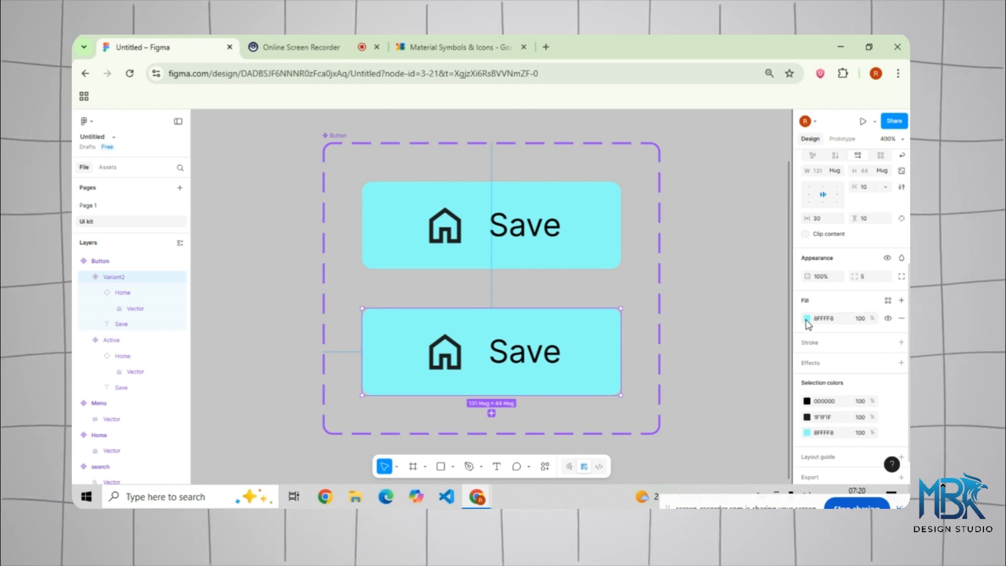
{"action": "left_click", "coordinate": [807, 319]}
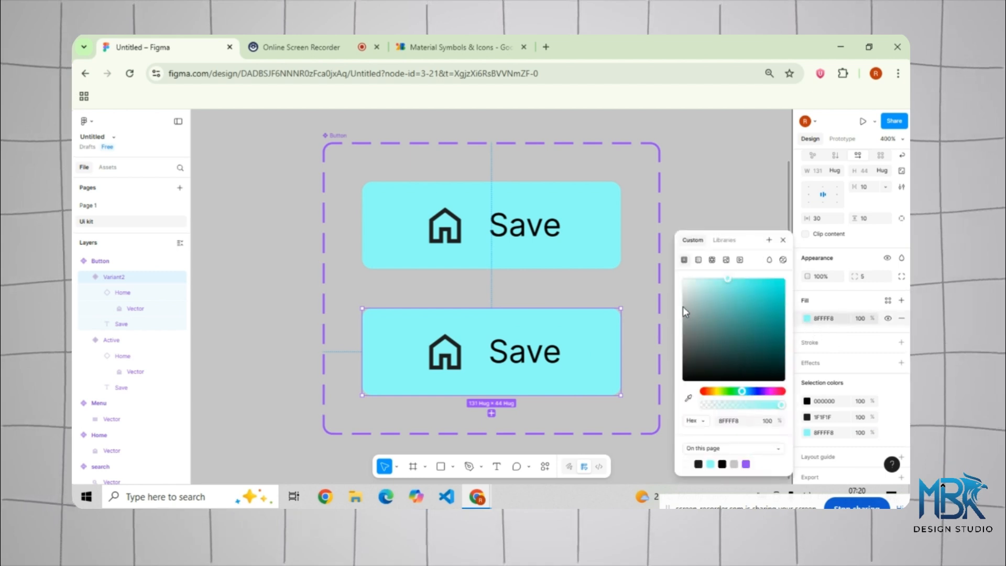
{"action": "left_click_drag", "start_coordinate": [683, 307], "coordinate": [684, 329]}
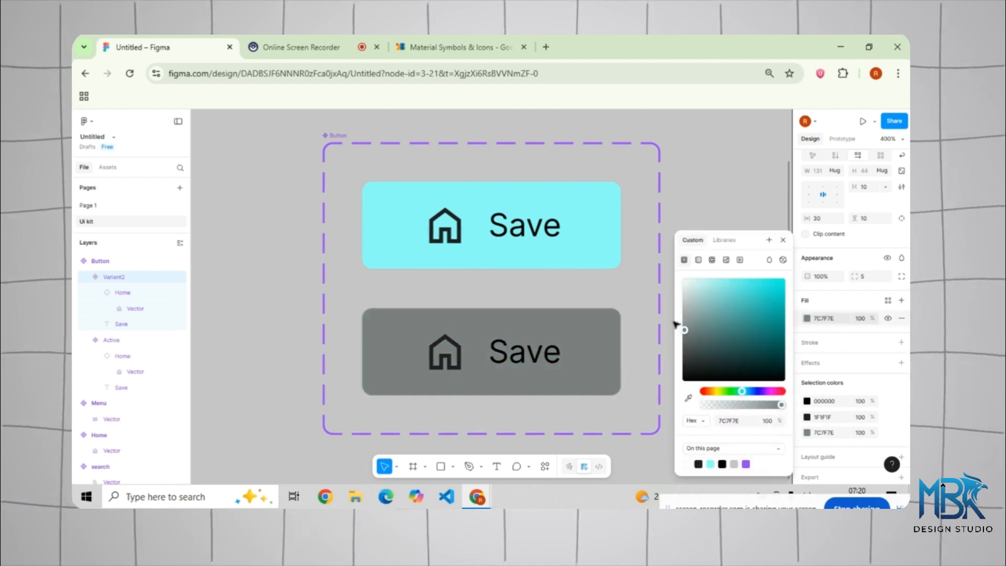
{"action": "left_click", "coordinate": [702, 202]}
- Add a third variant to the Button component set below the gray one
{"action": "left_click", "coordinate": [530, 337]}
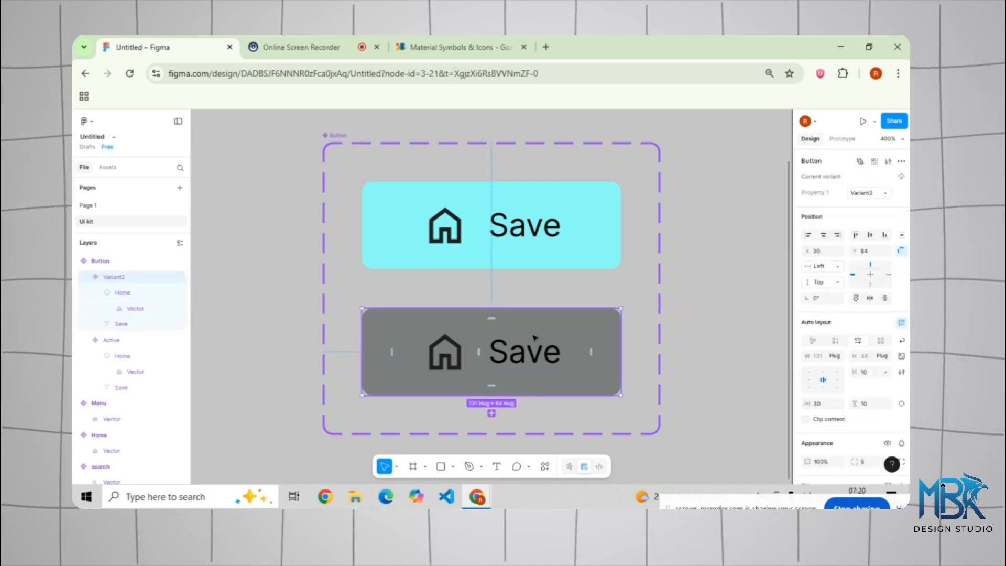
{"action": "scroll", "coordinate": [534, 337], "scroll_direction": "down", "scroll_amount": 2}
{"action": "left_click", "coordinate": [492, 365]}
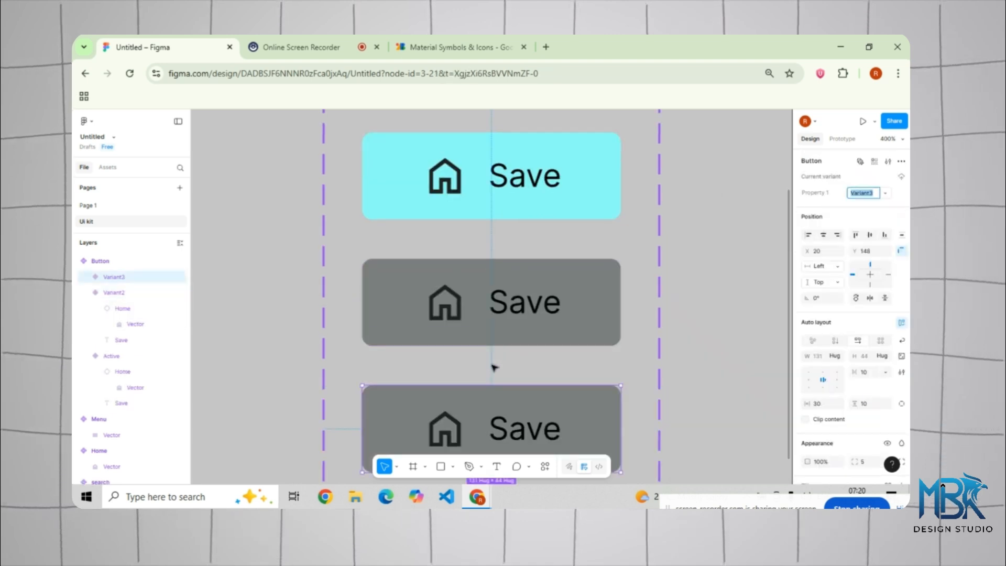
{"action": "scroll", "coordinate": [582, 344], "scroll_direction": "down", "scroll_amount": 2}
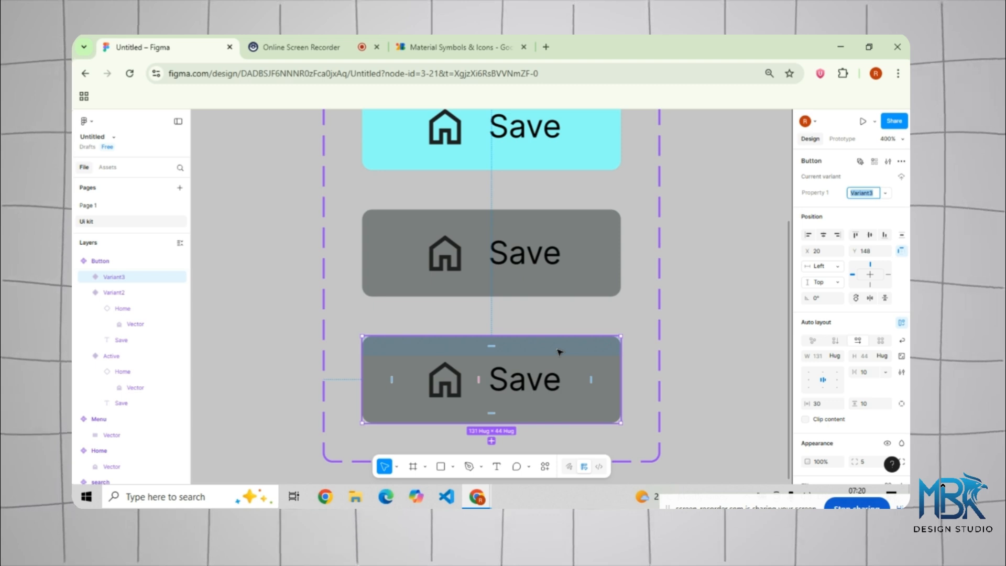
- Remove the third variant's fill and give it an inside stroke of width 1 in the page's cyan 8FFFF8
{"action": "scroll", "coordinate": [843, 349], "scroll_direction": "down", "scroll_amount": 4}
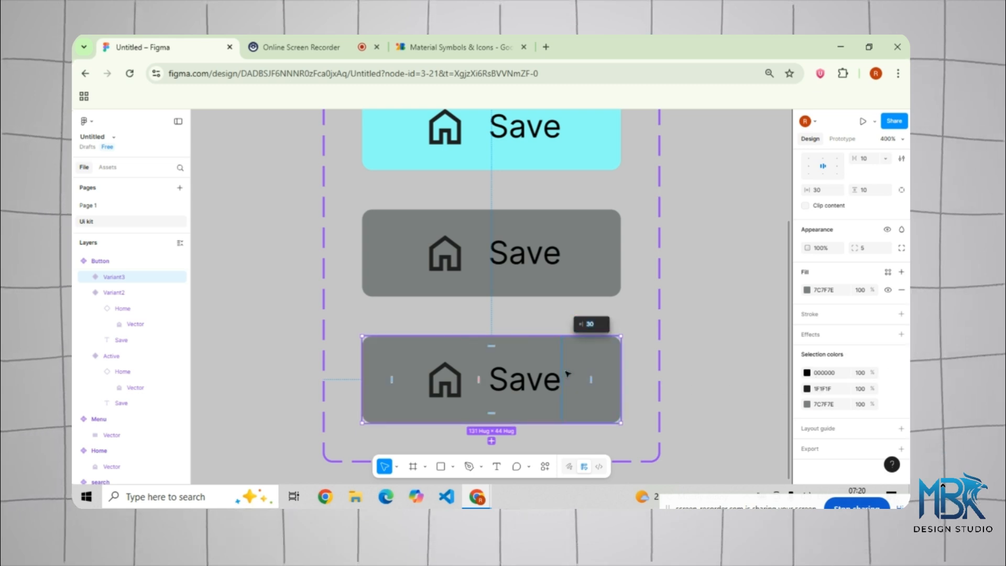
{"action": "left_click", "coordinate": [901, 290]}
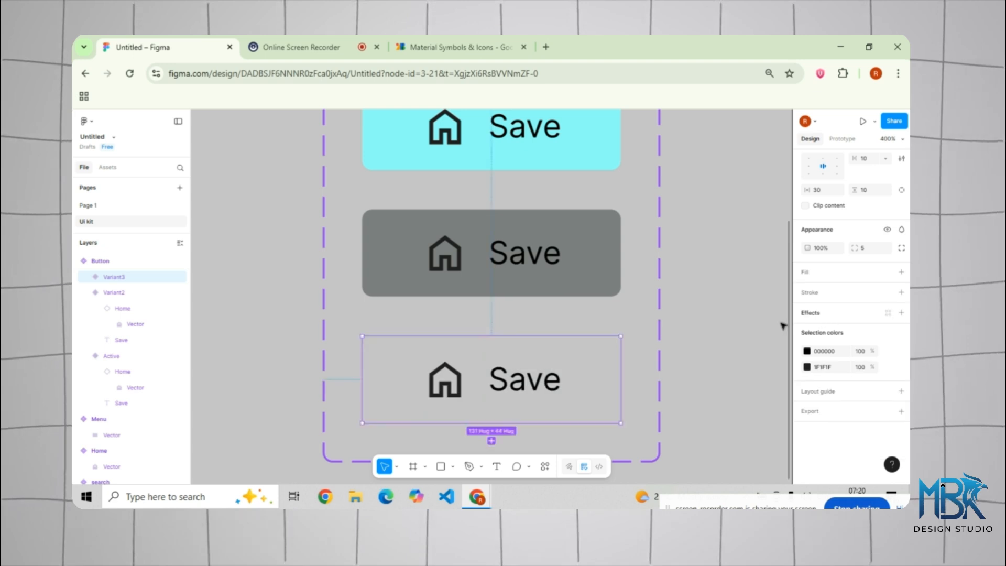
{"action": "left_click", "coordinate": [901, 293]}
{"action": "left_click", "coordinate": [807, 310]}
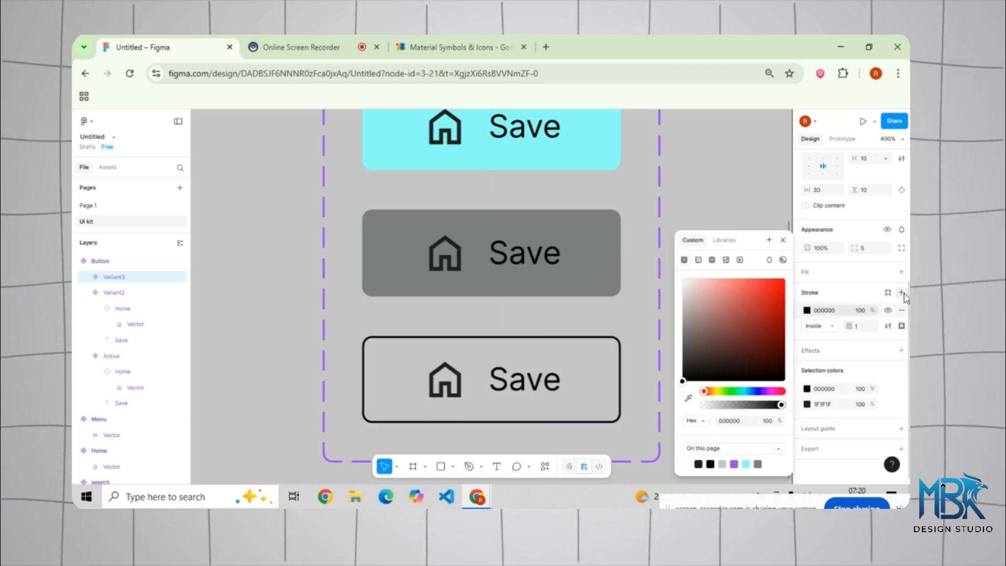
{"action": "left_click", "coordinate": [745, 464]}
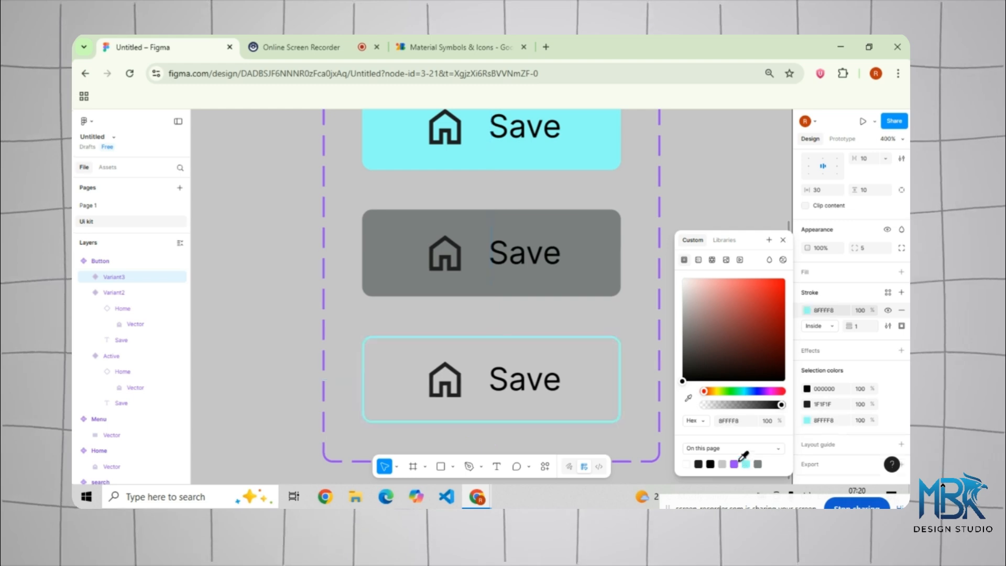
- Rename the gray variant of the Save button to Non Active
{"action": "left_click", "coordinate": [740, 175]}
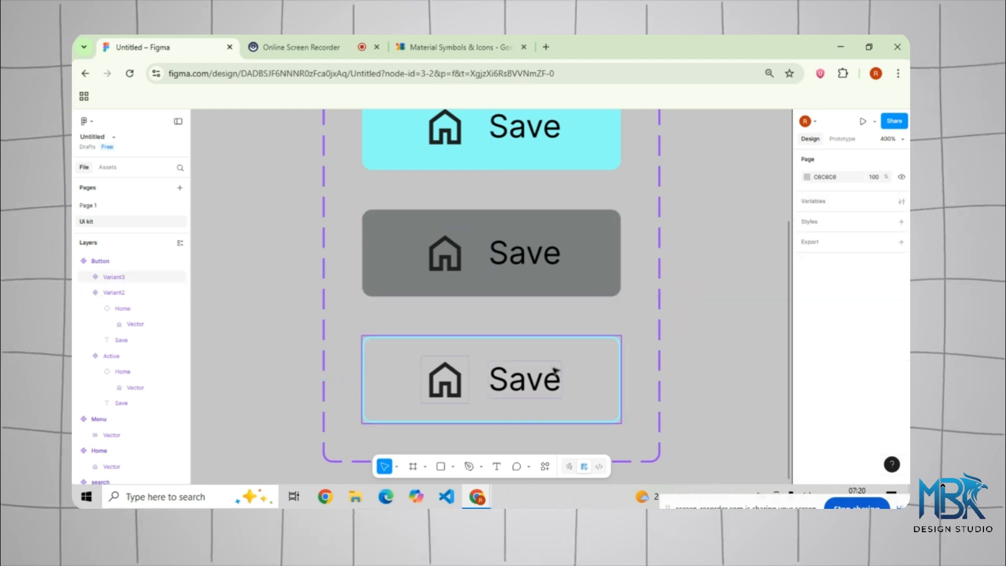
{"action": "scroll", "coordinate": [581, 356], "scroll_direction": "up", "scroll_amount": 1}
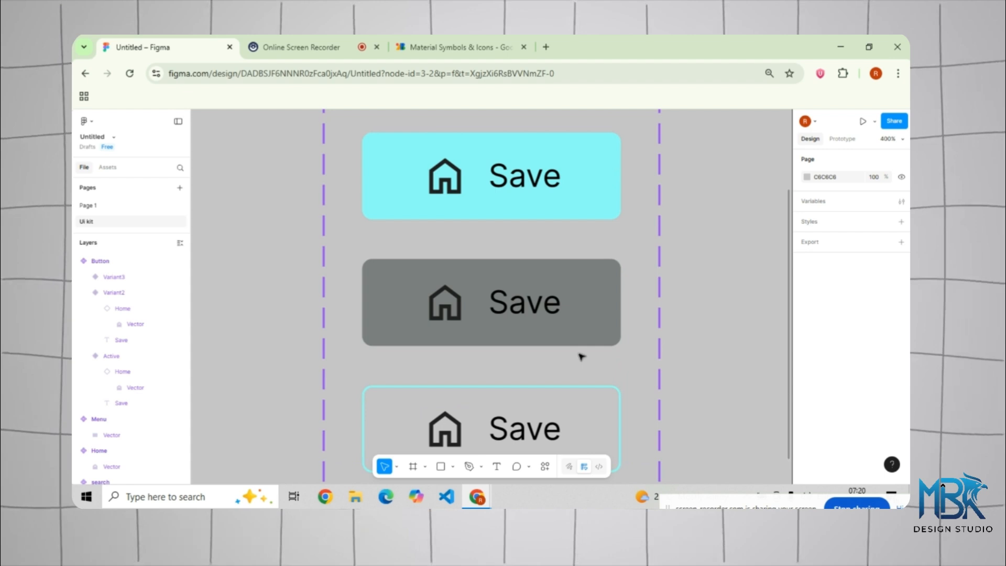
{"action": "left_click", "coordinate": [610, 296]}
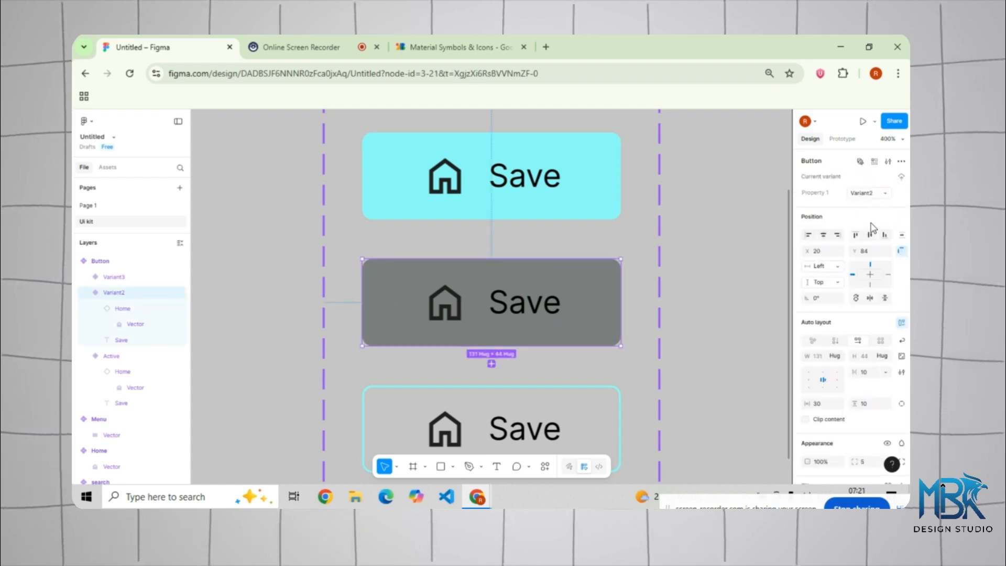
{"action": "double_click", "coordinate": [862, 193]}
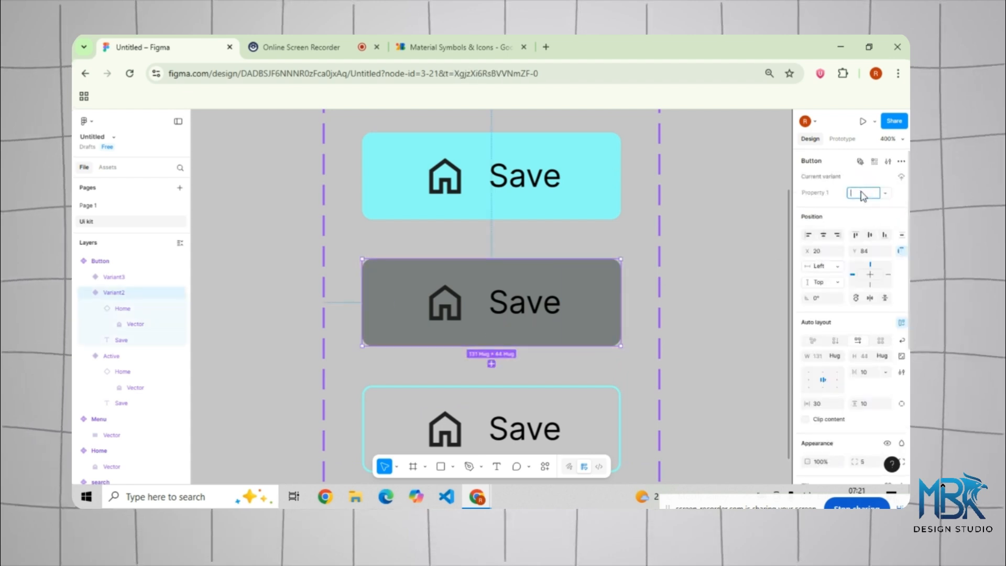
{"action": "type", "text": "Non"}
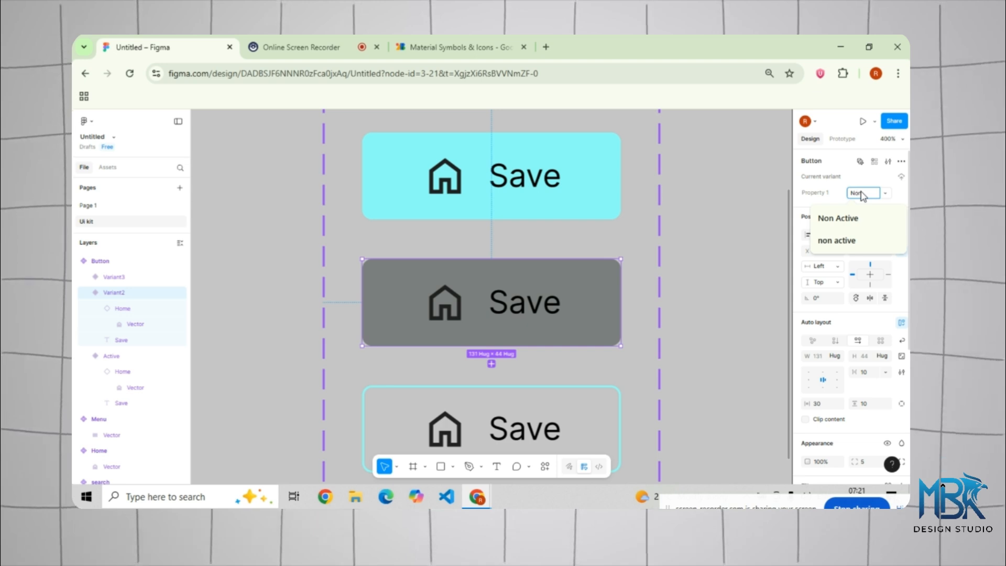
{"action": "type", "text": " Acti"}
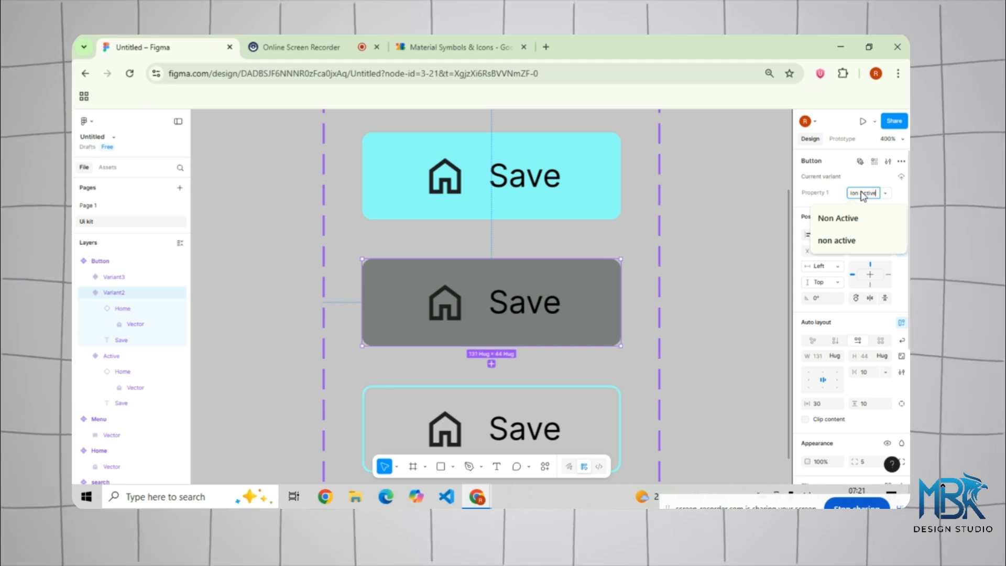
{"action": "type", "text": "ve"}
{"action": "left_click", "coordinate": [683, 284]}
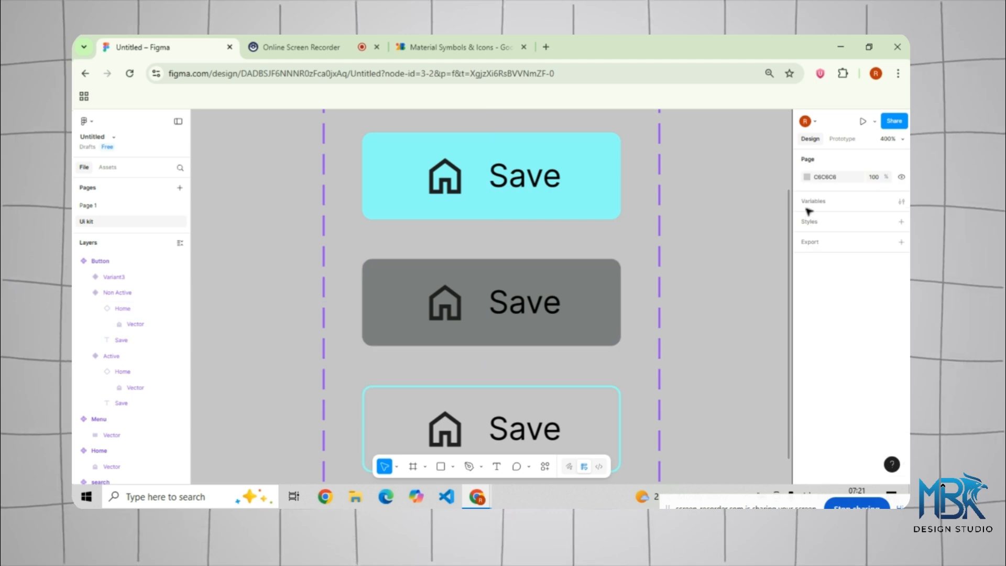
{"action": "left_click", "coordinate": [541, 321]}
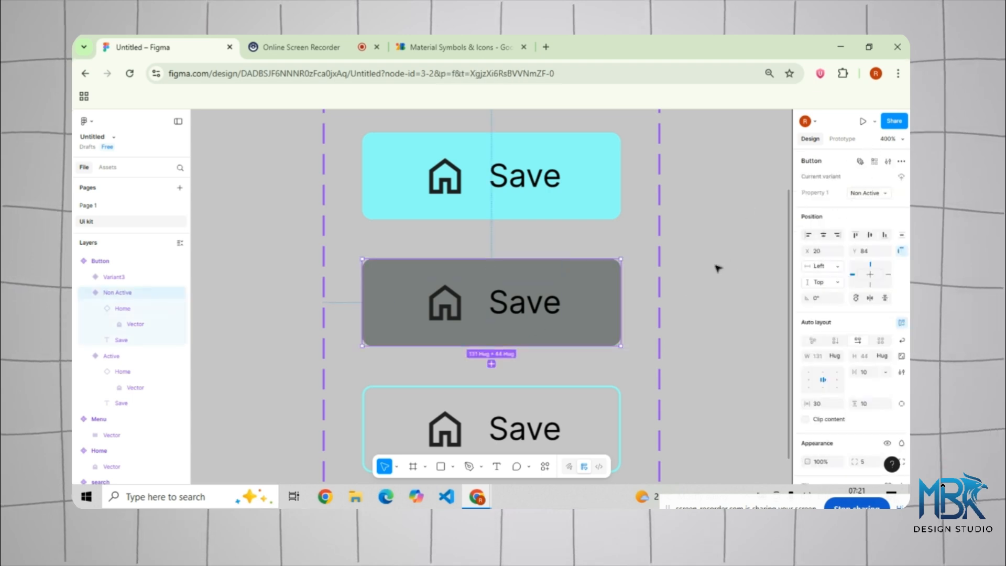
- Rename the outlined third variant of the Save button to Out line
{"action": "scroll", "coordinate": [717, 268], "scroll_direction": "down", "scroll_amount": 2}
{"action": "left_click", "coordinate": [568, 348]}
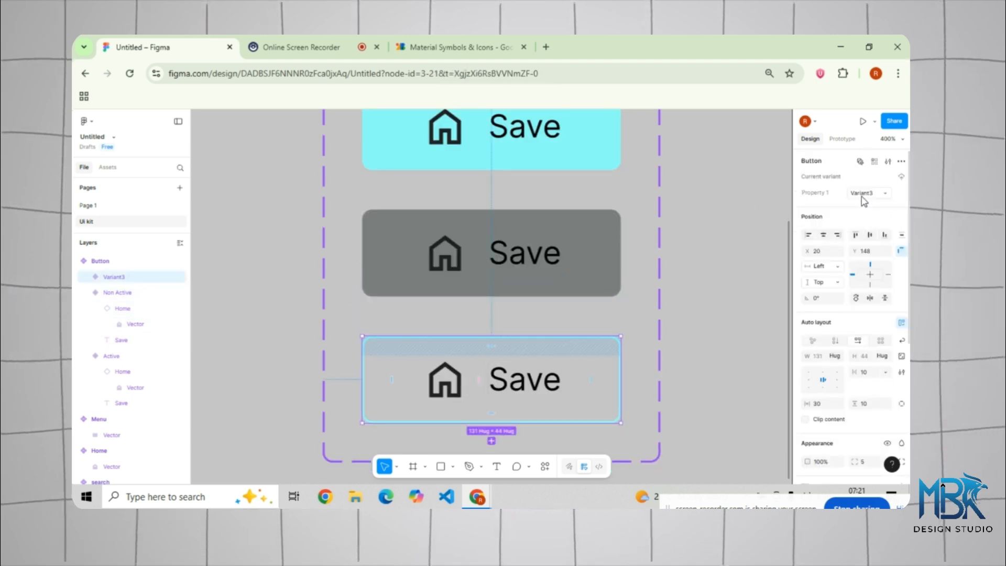
{"action": "left_click", "coordinate": [864, 194]}
{"action": "type", "text": "o"}
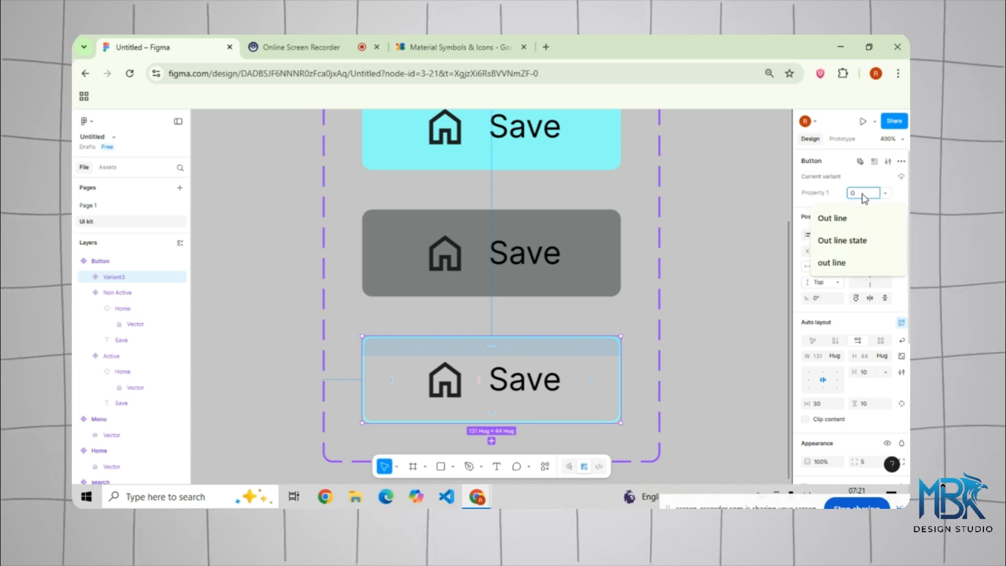
{"action": "type", "text": "ut"}
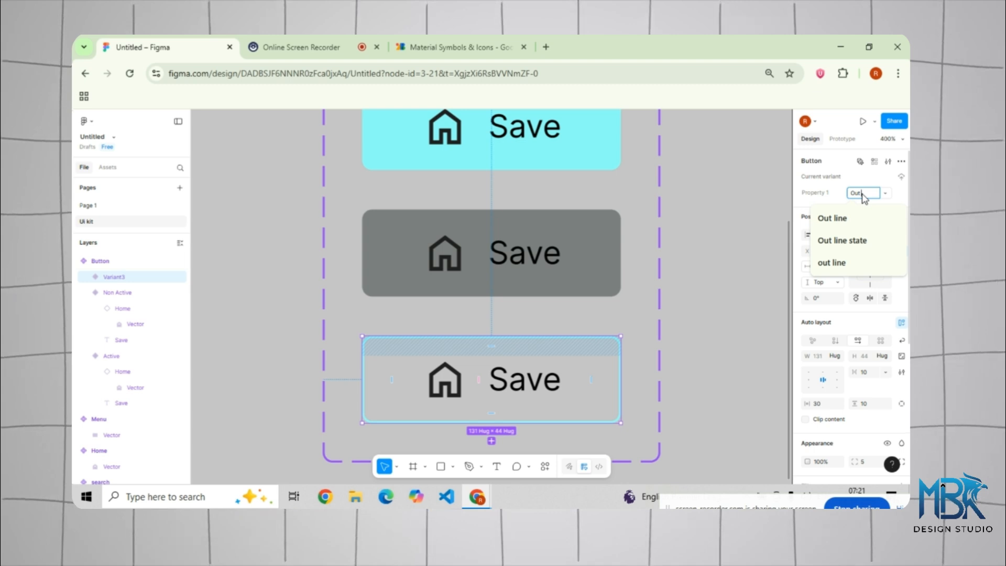
{"action": "type", "text": " line"}
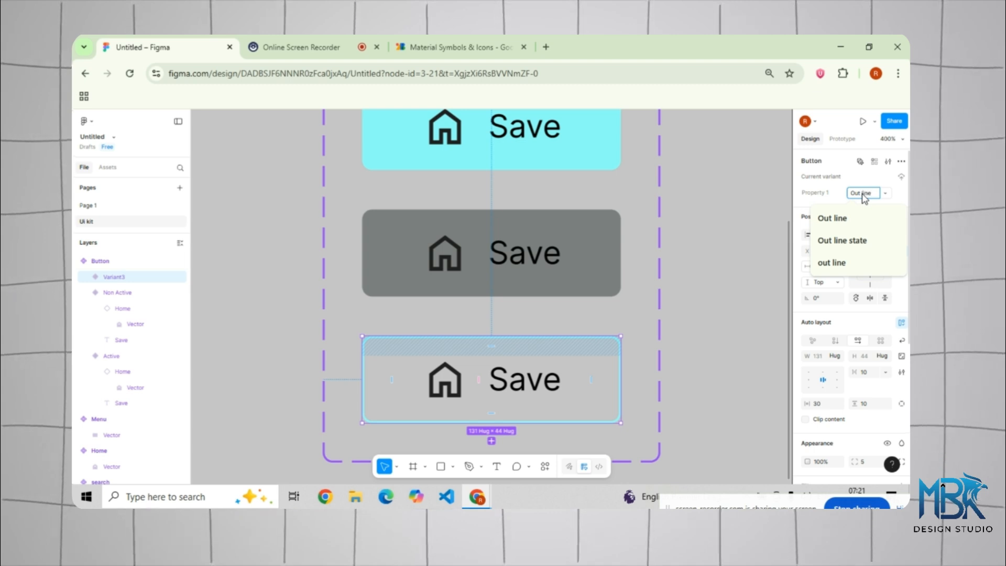
{"action": "left_click", "coordinate": [727, 226]}
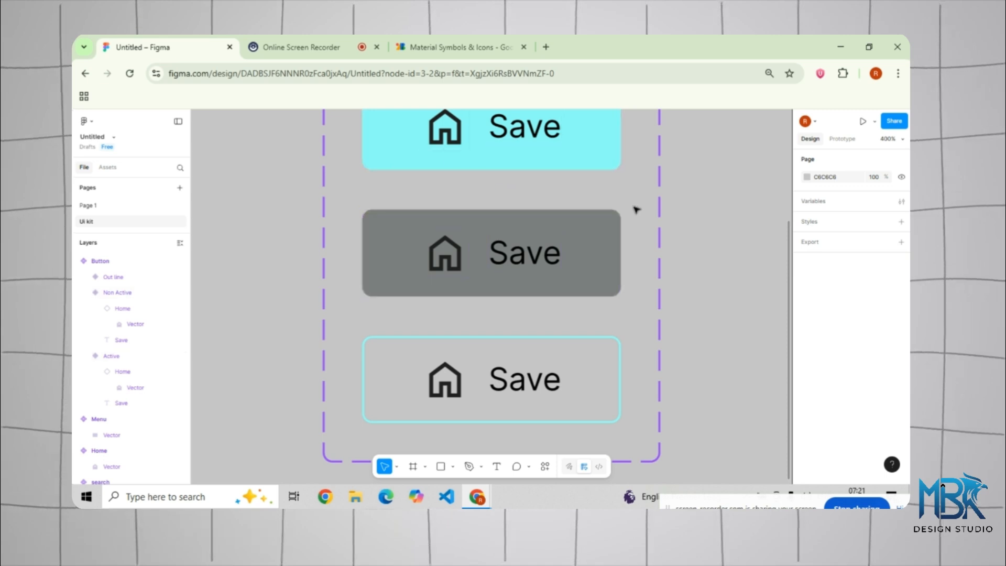
- Create a text property named Change text, with the value Save, from the label in the Active button variant
{"action": "scroll", "coordinate": [615, 262], "scroll_direction": "up", "scroll_amount": 1}
{"action": "scroll", "coordinate": [615, 262], "scroll_direction": "up", "scroll_amount": 2}
{"action": "left_click", "coordinate": [567, 254]}
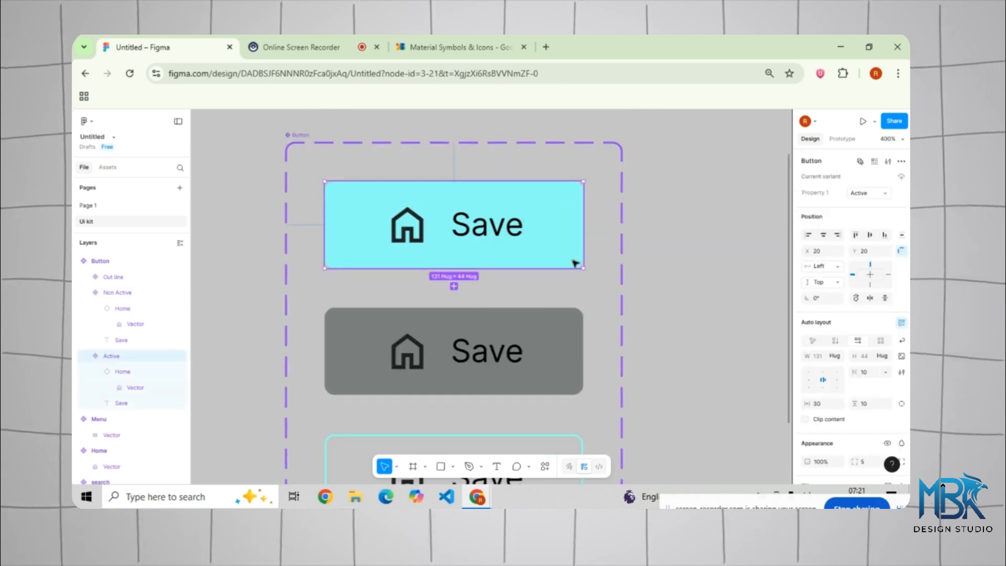
{"action": "left_click", "coordinate": [649, 266]}
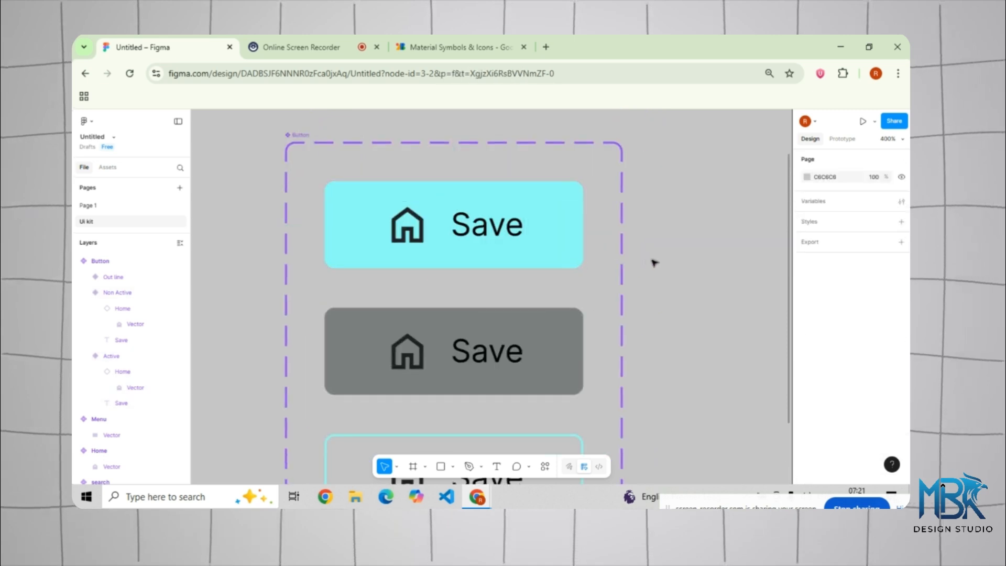
{"action": "double_click", "coordinate": [490, 233]}
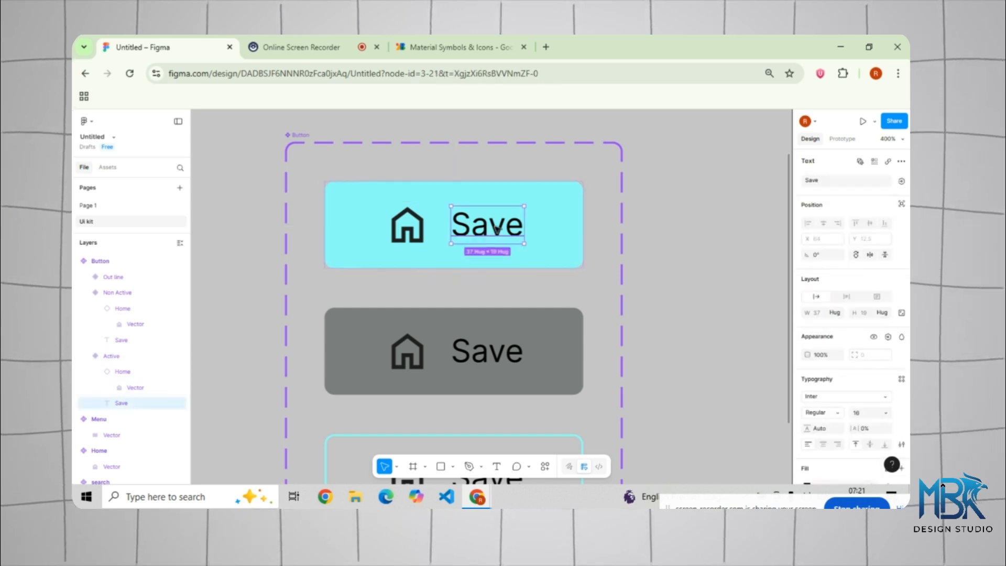
{"action": "left_click", "coordinate": [901, 181]}
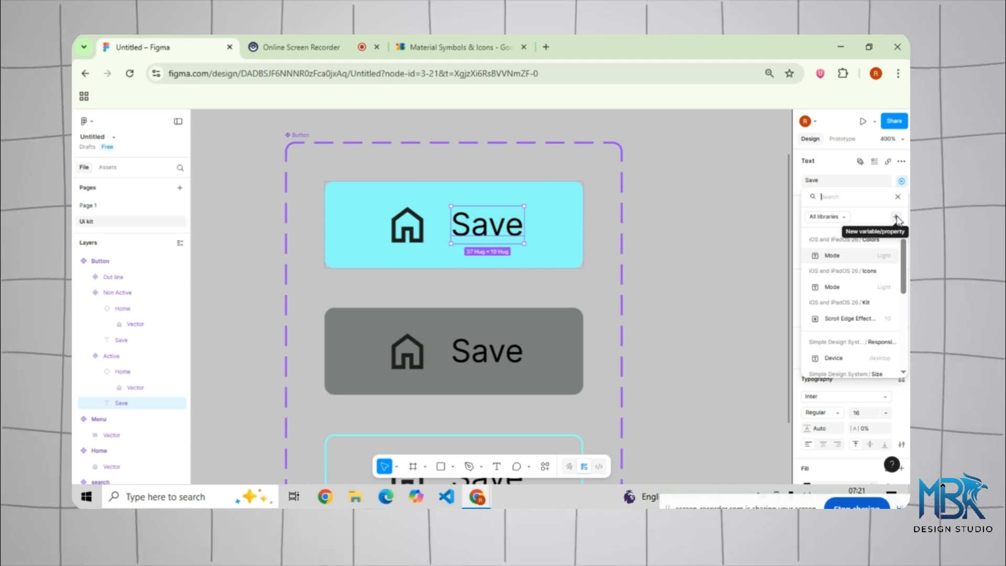
{"action": "left_click", "coordinate": [896, 218]}
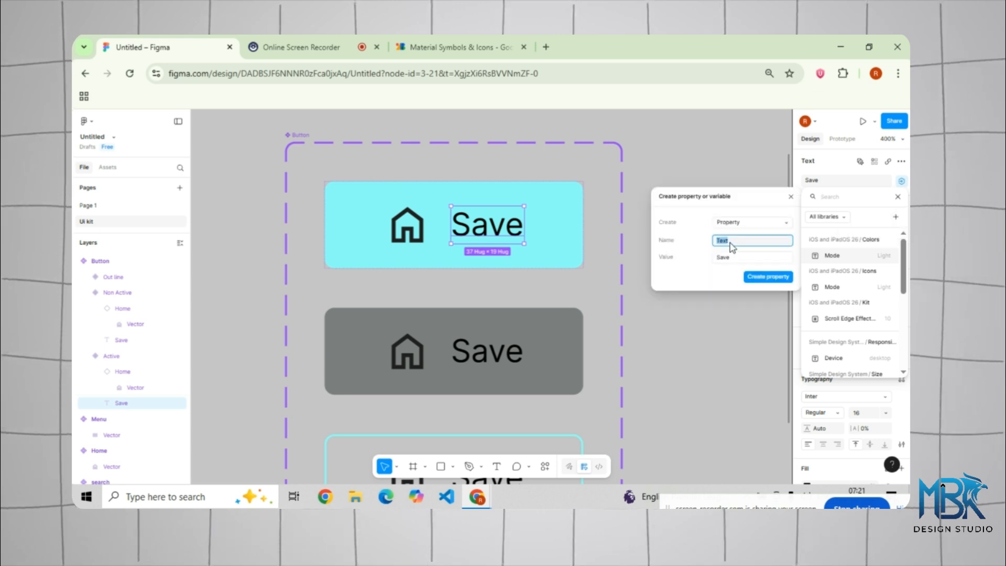
{"action": "key", "text": "BackSpace"}
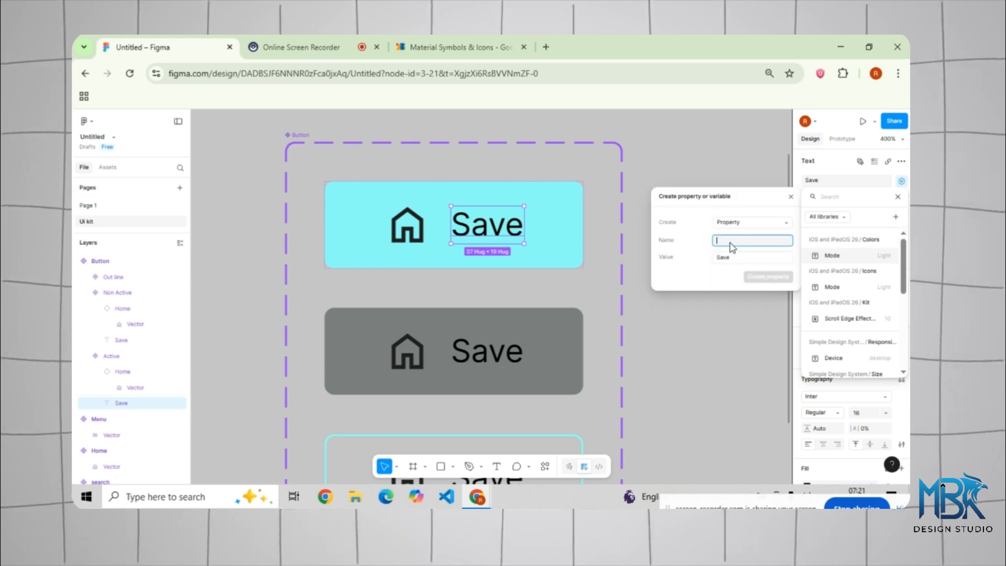
{"action": "type", "text": "Change"}
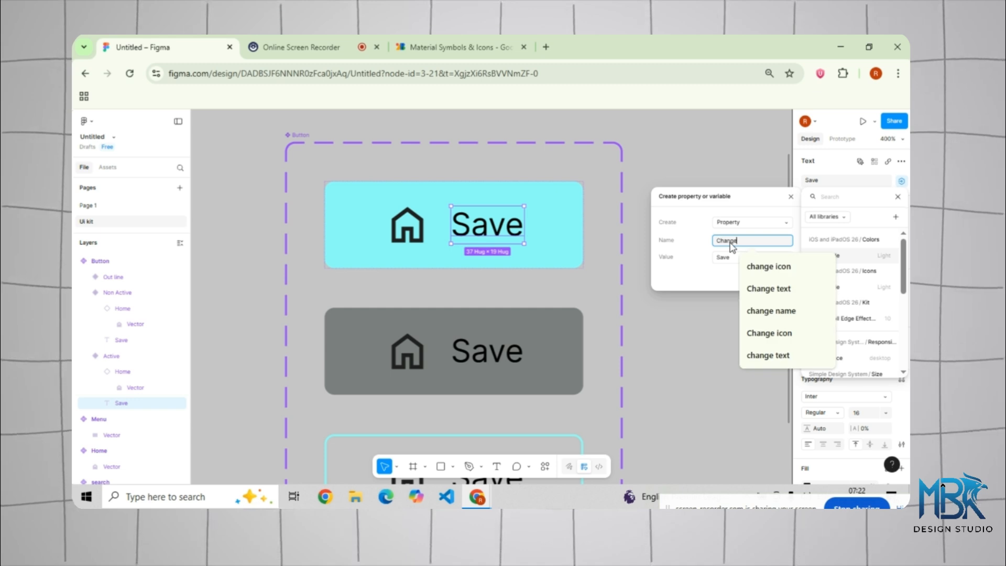
{"action": "type", "text": " text"}
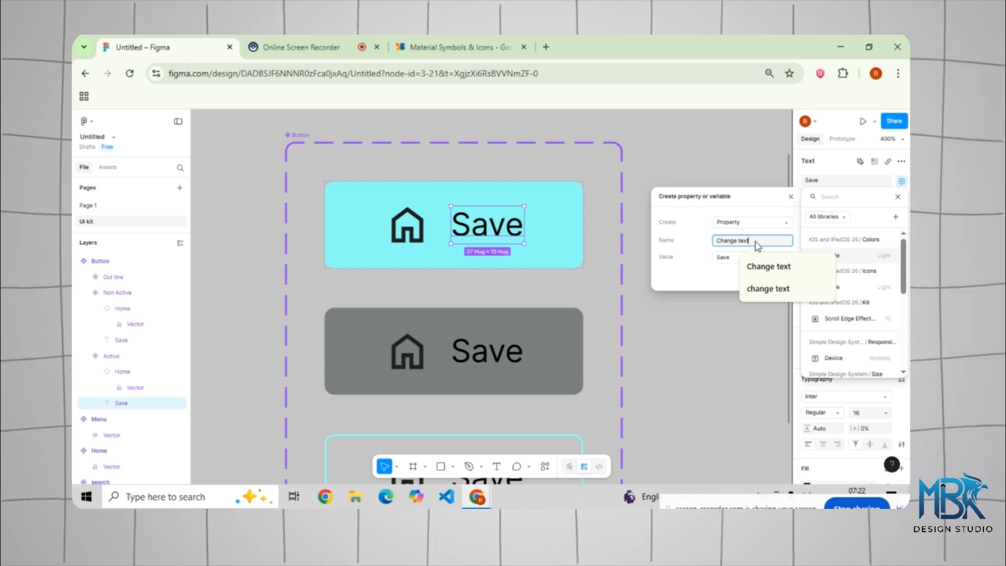
{"action": "left_click", "coordinate": [696, 255]}
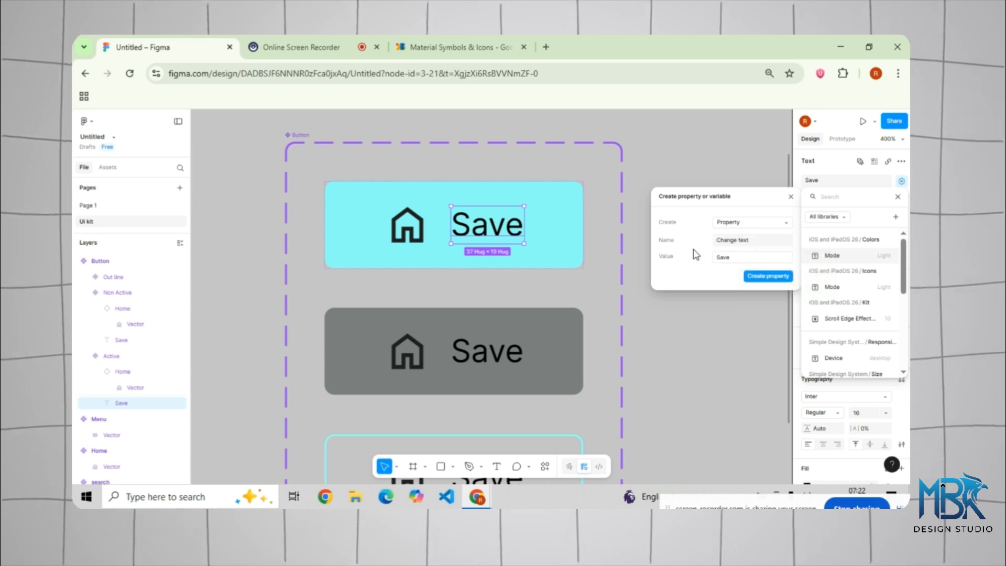
{"action": "left_click", "coordinate": [760, 276]}
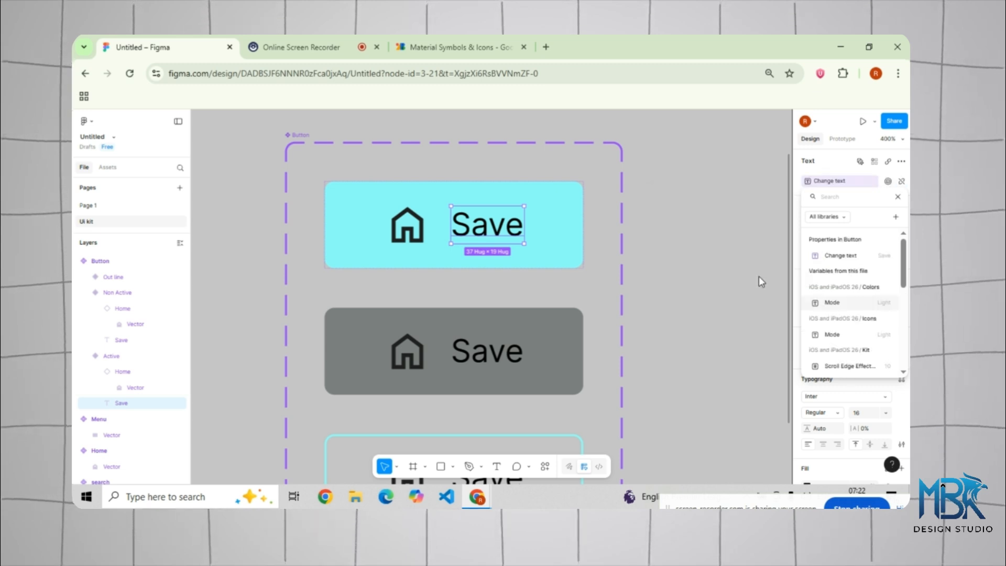
{"action": "left_click", "coordinate": [671, 275]}
- Apply the Change text property to the Save label in the gray Non Active variant
{"action": "scroll", "coordinate": [489, 226], "scroll_direction": "down", "scroll_amount": 2}
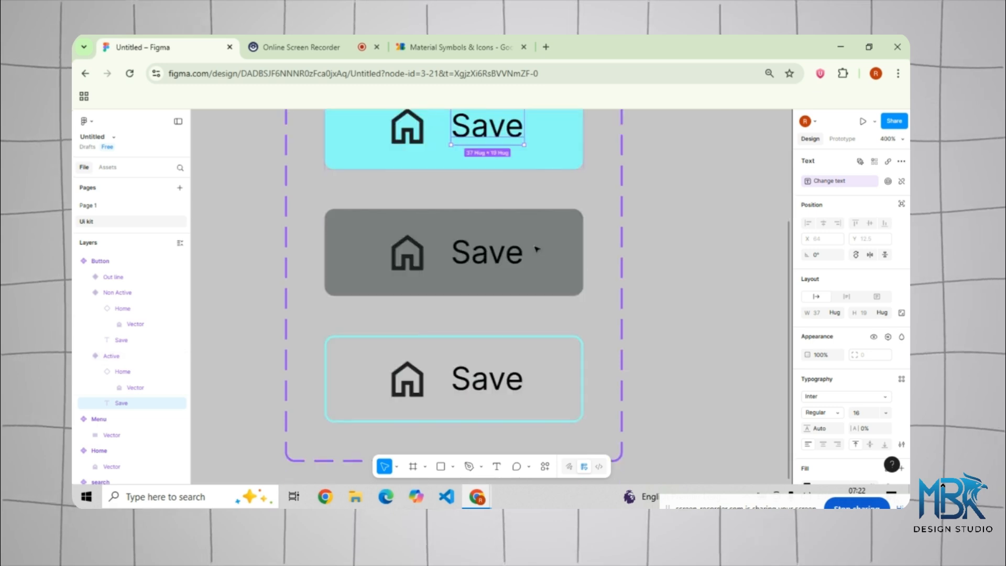
{"action": "left_click", "coordinate": [506, 260]}
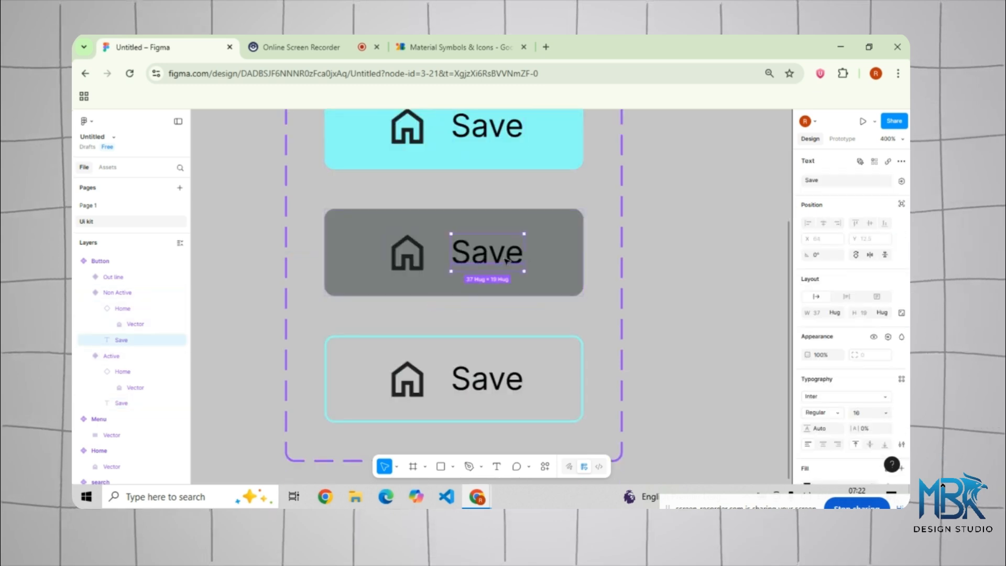
{"action": "left_click", "coordinate": [901, 182]}
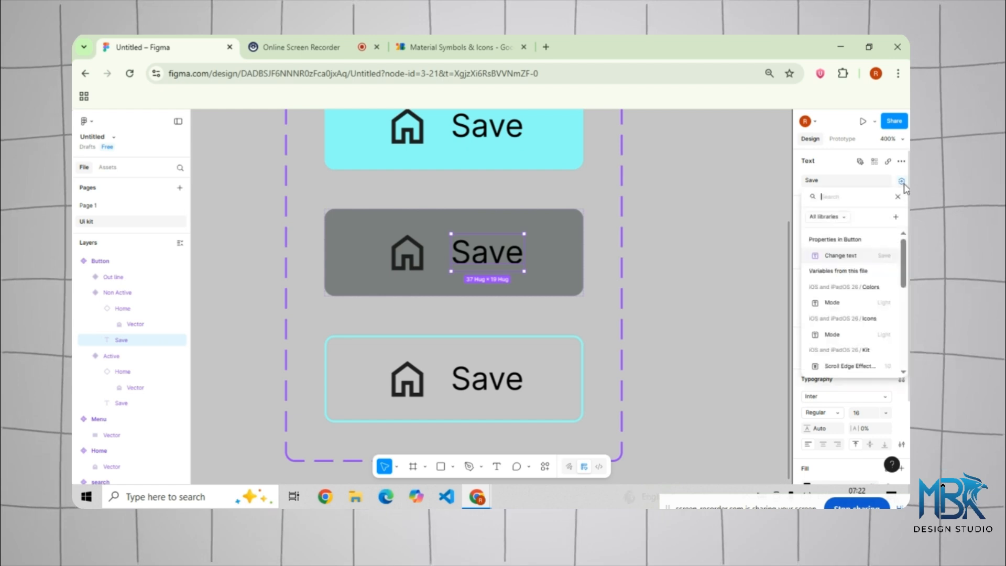
{"action": "left_click", "coordinate": [847, 256]}
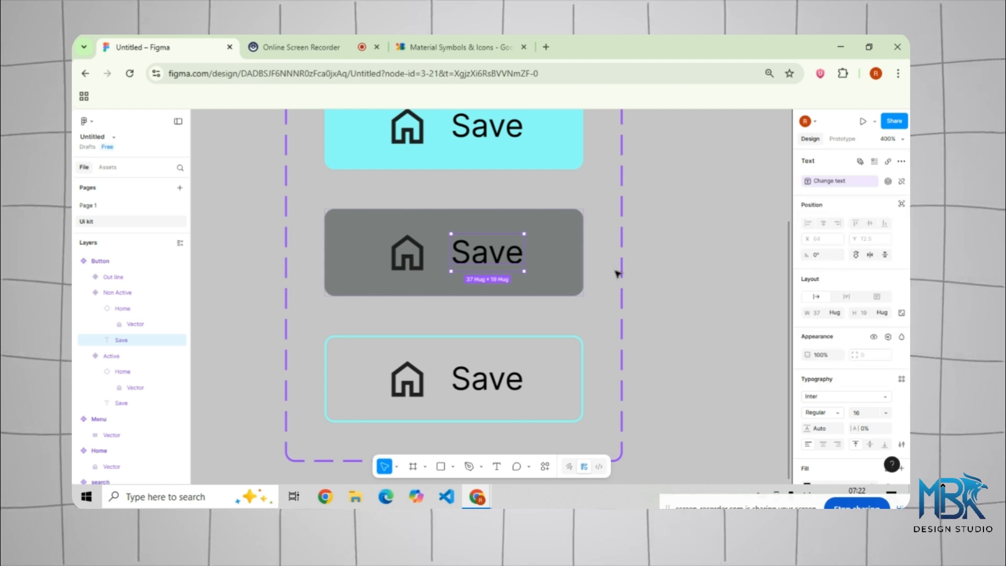
- Link the Save label of the Out line variant to the Change text property
{"action": "scroll", "coordinate": [617, 270], "scroll_direction": "down", "scroll_amount": 2}
{"action": "left_click", "coordinate": [492, 337]}
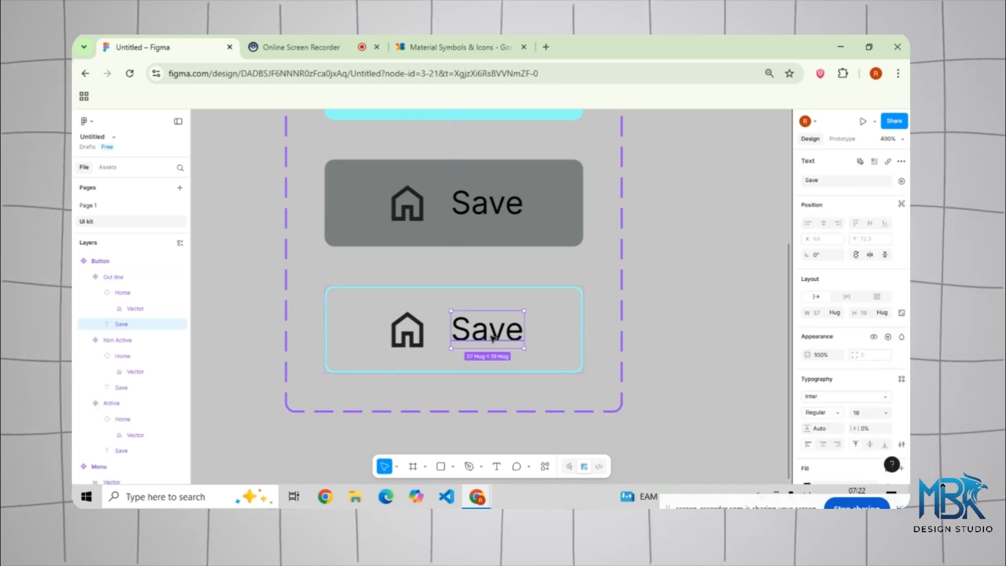
{"action": "left_click", "coordinate": [901, 181]}
{"action": "left_click", "coordinate": [843, 255]}
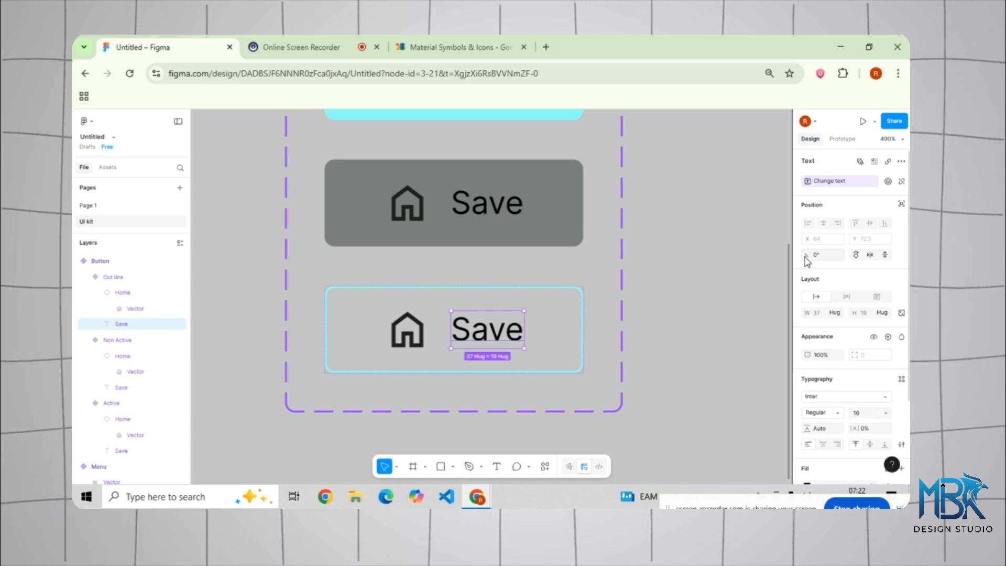
{"action": "left_click", "coordinate": [679, 215]}
- Create an instance swap property named Change icon, with the value Home, from the home icon in the Active button variant
{"action": "scroll", "coordinate": [422, 292], "scroll_direction": "up", "scroll_amount": 4}
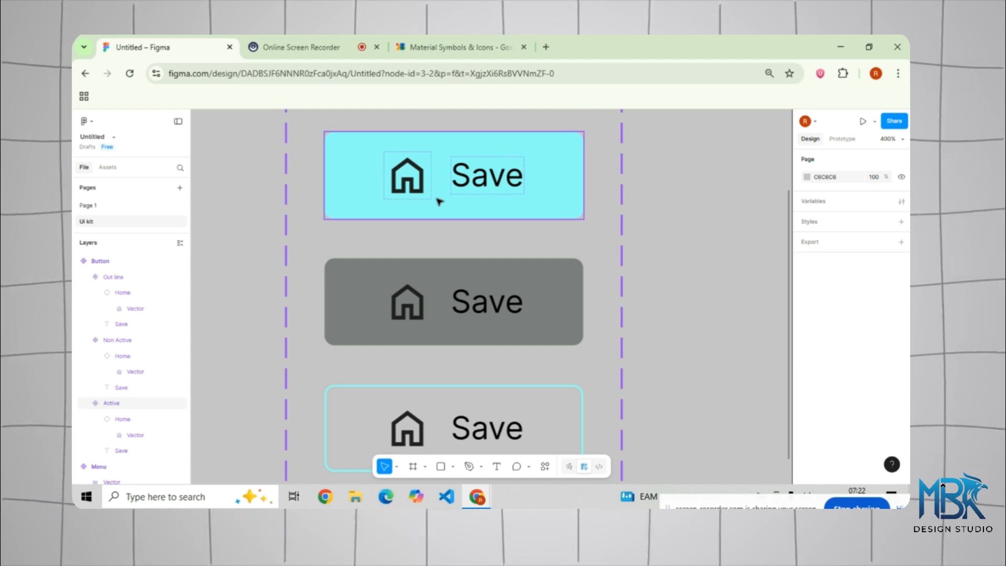
{"action": "double_click", "coordinate": [407, 178]}
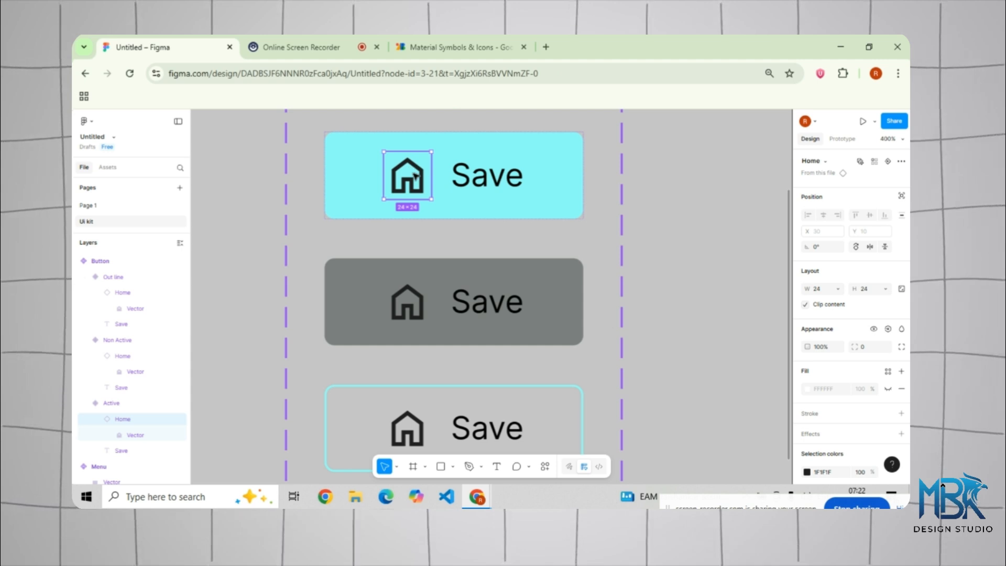
{"action": "left_click", "coordinate": [887, 162]}
{"action": "left_click_drag", "start_coordinate": [511, 243], "coordinate": [661, 212]}
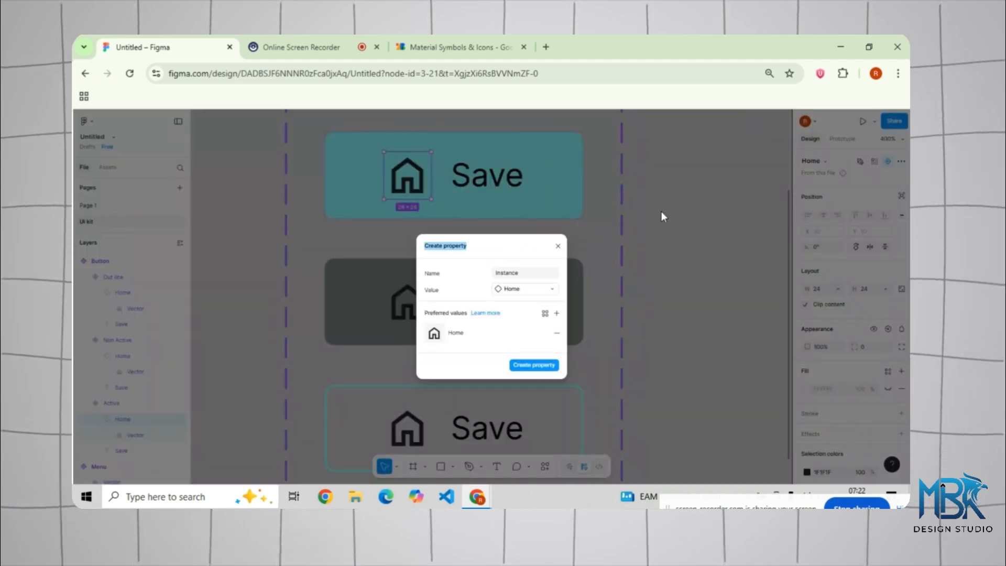
{"action": "left_click", "coordinate": [499, 254]}
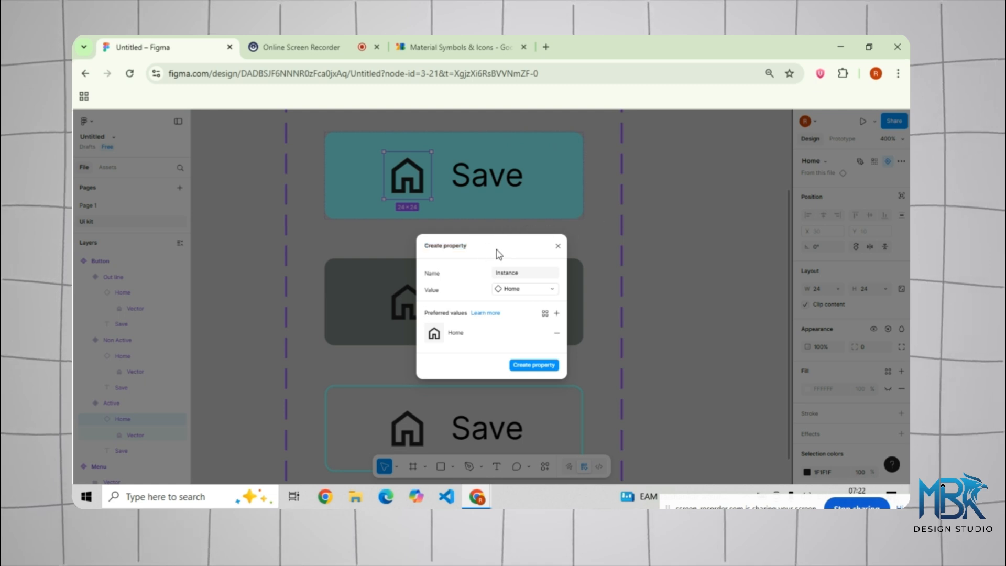
{"action": "left_click", "coordinate": [514, 273]}
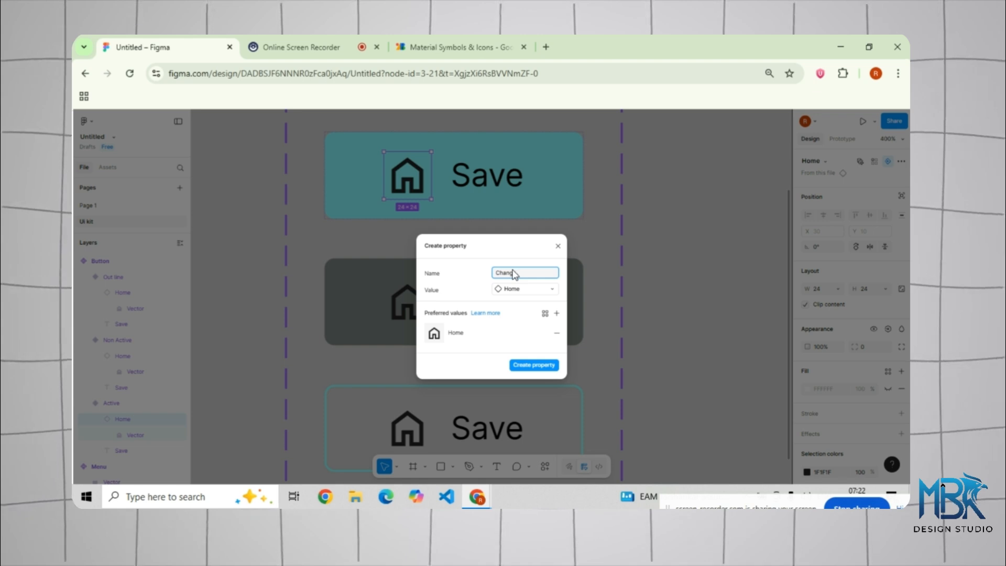
{"action": "type", "text": "icon"}
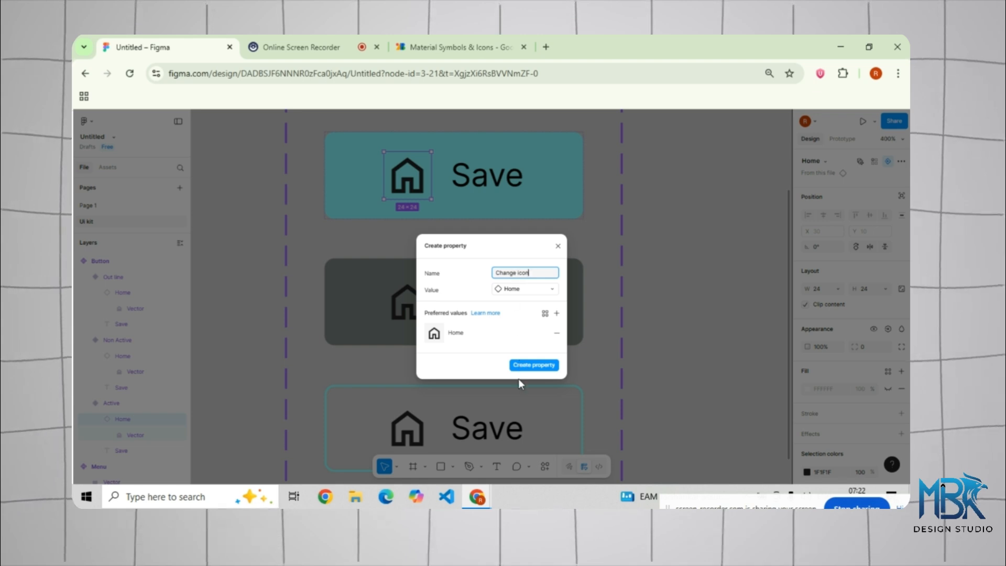
{"action": "left_click", "coordinate": [533, 365]}
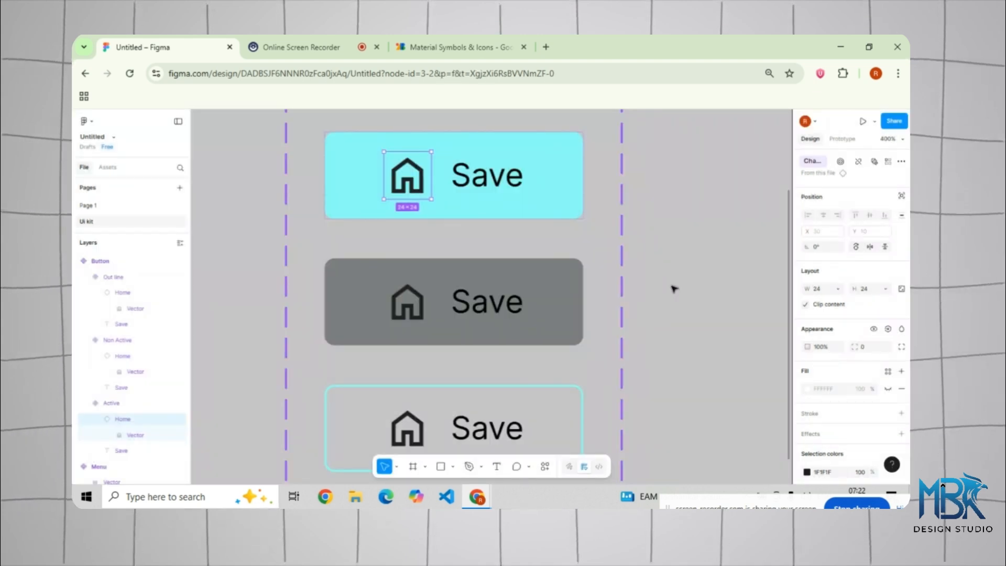
- Apply the Change icon property to the home icon in the gray Non Active variant
{"action": "left_click", "coordinate": [416, 308]}
{"action": "double_click", "coordinate": [417, 309]}
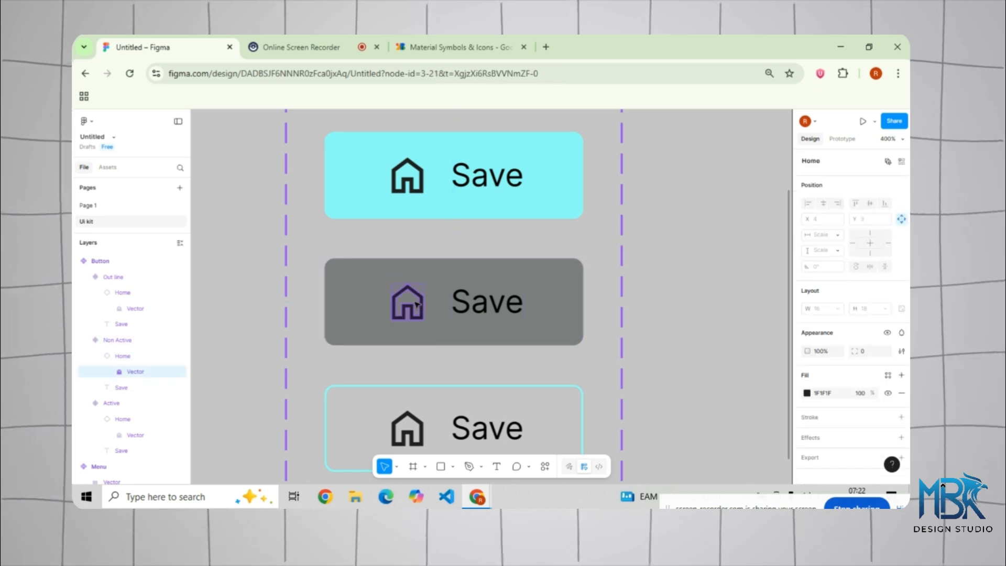
{"action": "left_click", "coordinate": [422, 290]}
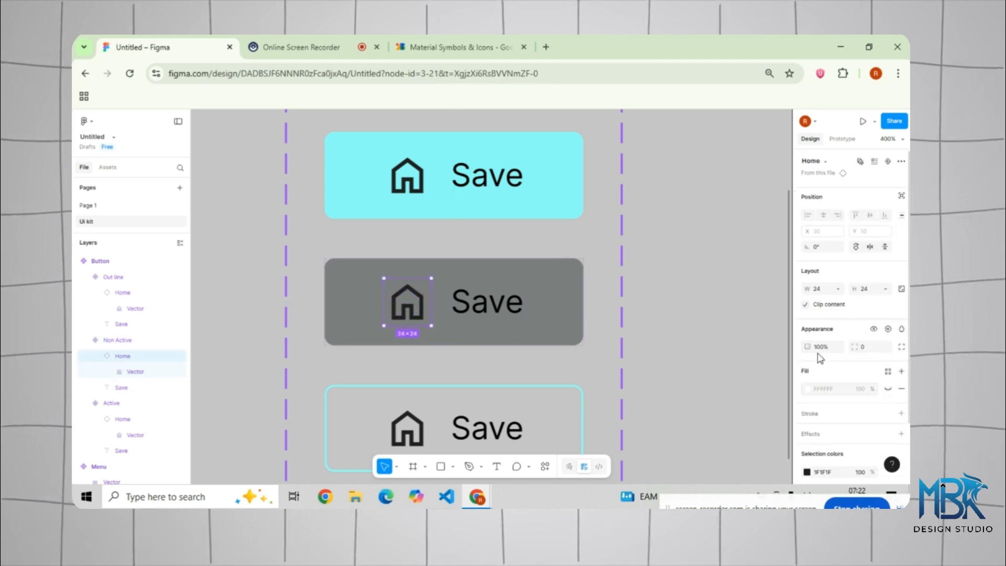
{"action": "left_click", "coordinate": [887, 162]}
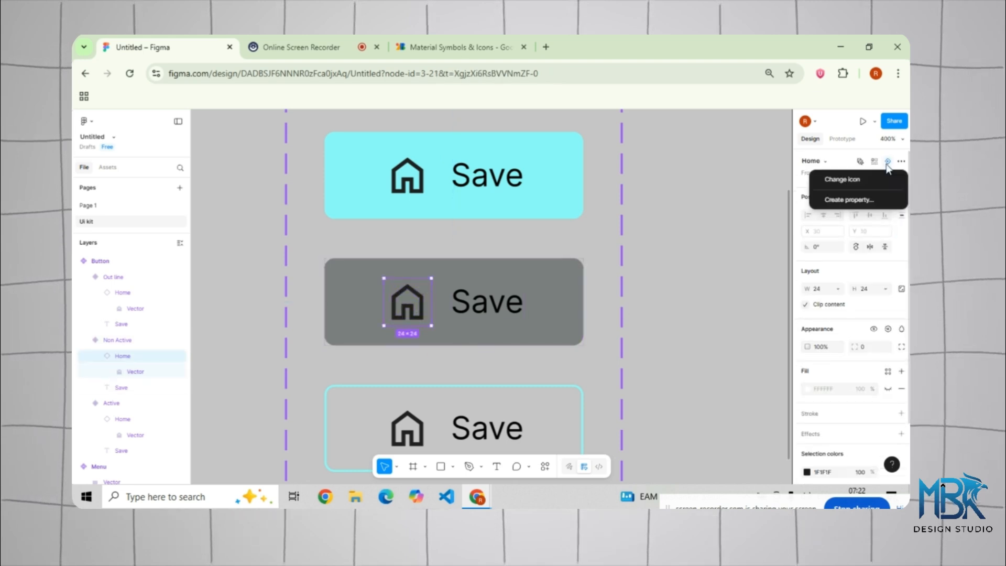
{"action": "left_click", "coordinate": [862, 181]}
- Link the home icon of the Out line variant to the Change icon property
{"action": "scroll", "coordinate": [539, 324], "scroll_direction": "down", "scroll_amount": 2}
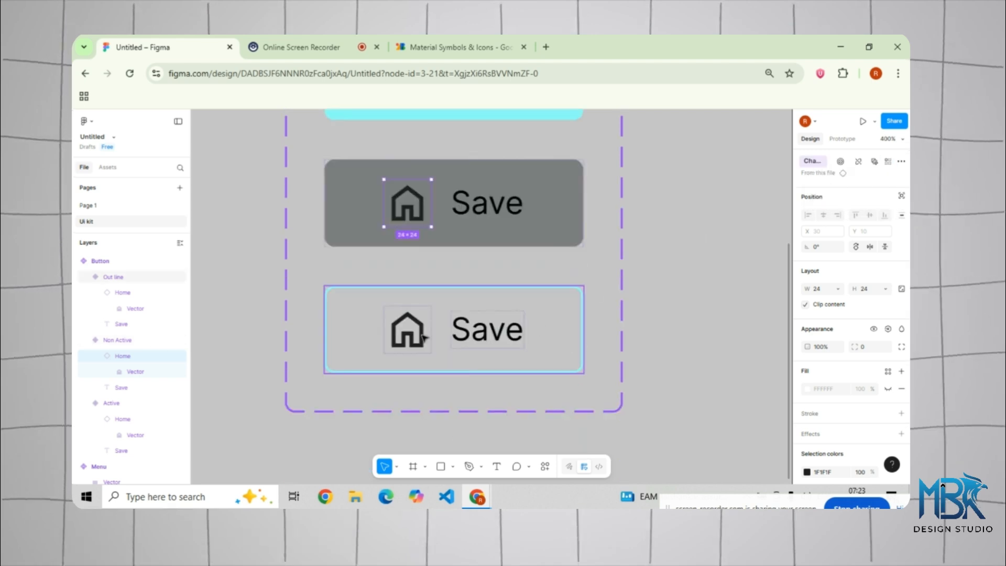
{"action": "left_click", "coordinate": [440, 330]}
{"action": "double_click", "coordinate": [431, 328]}
{"action": "left_click", "coordinate": [430, 328]}
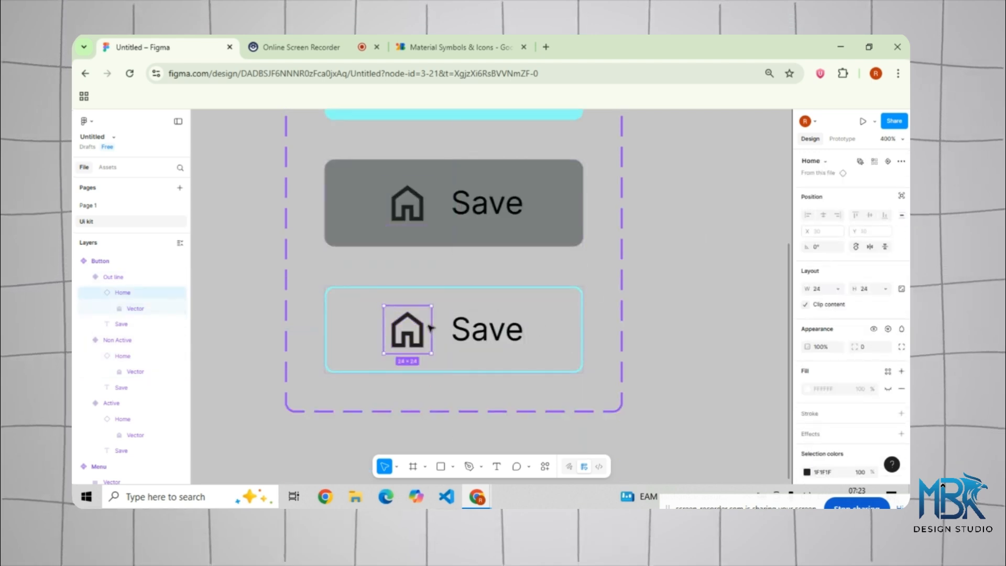
{"action": "left_click", "coordinate": [887, 161]}
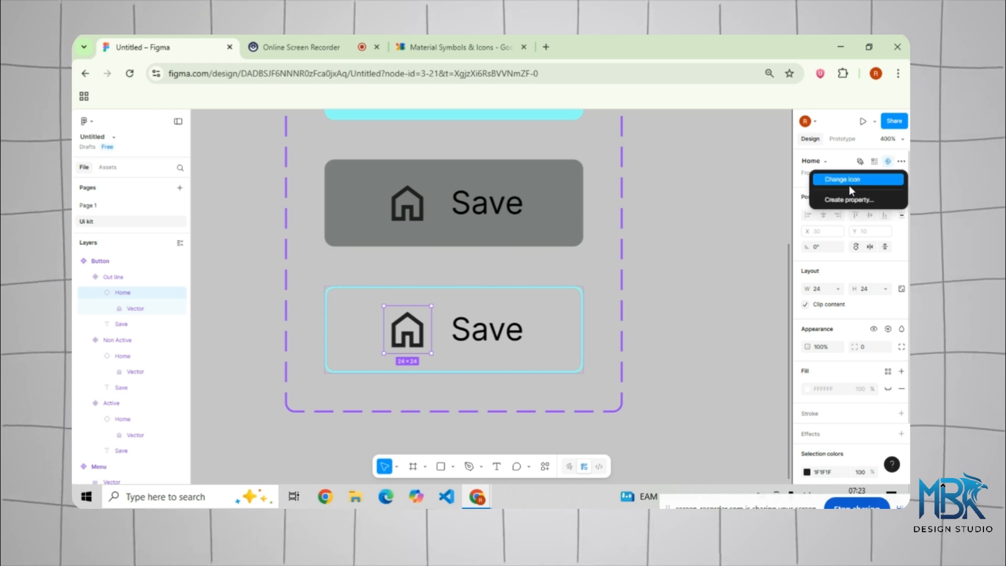
{"action": "left_click", "coordinate": [780, 198]}
{"action": "left_click", "coordinate": [692, 220]}
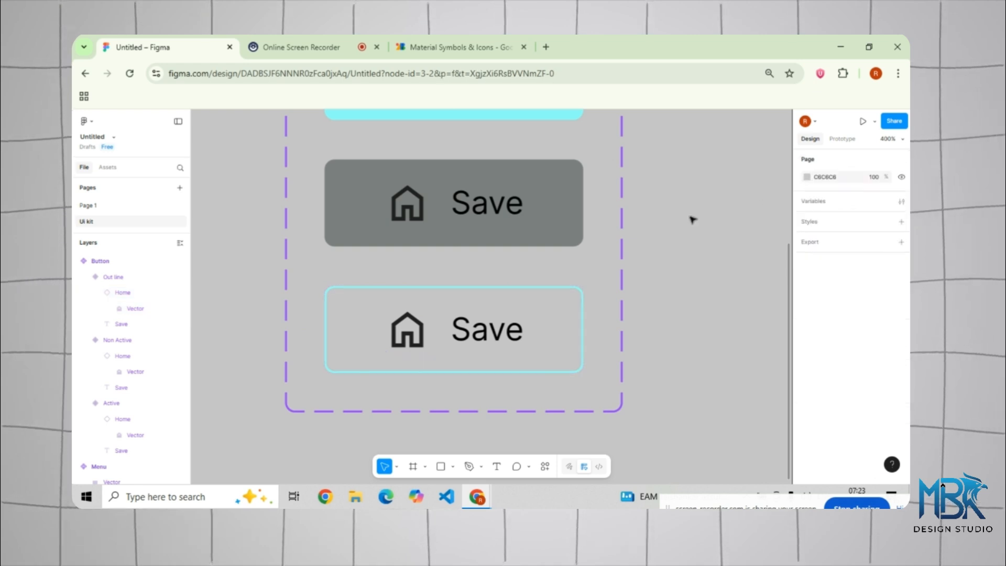
- Place an instance of the Button component from the file's assets on the empty canvas beside the component set
{"action": "key", "text": "ctrl+minus"}
{"action": "left_click_drag", "start_coordinate": [633, 202], "coordinate": [523, 238]}
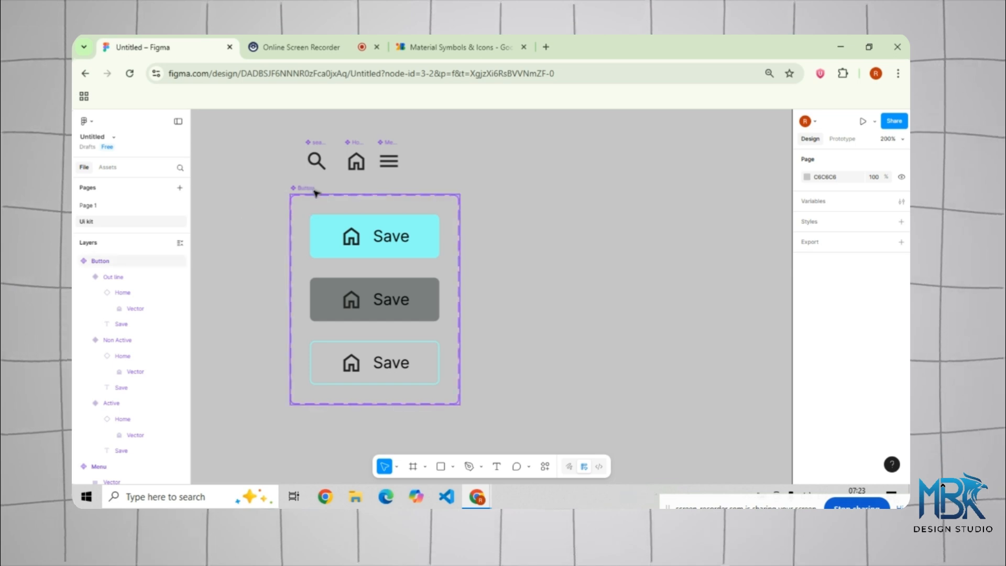
{"action": "left_click", "coordinate": [107, 168]}
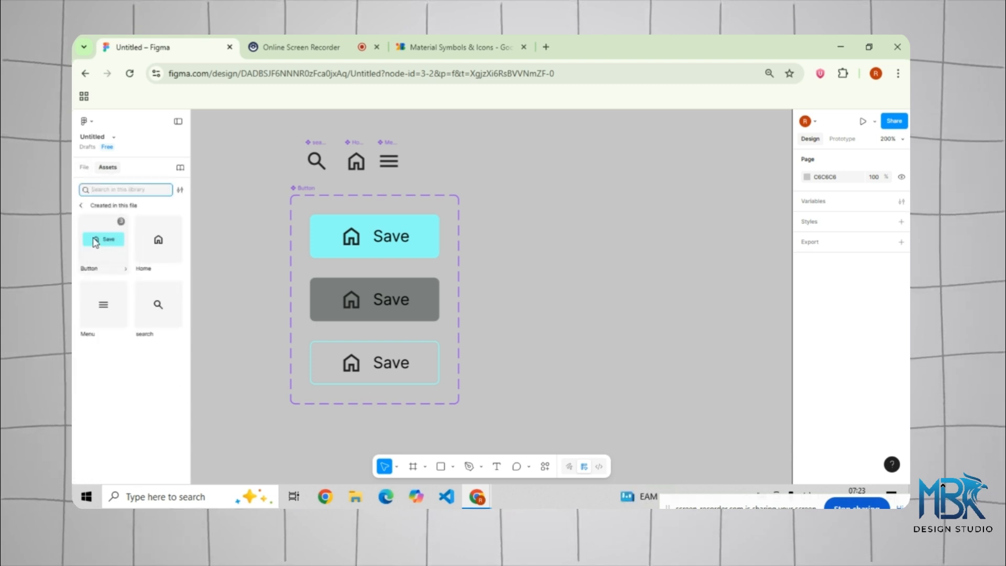
{"action": "left_click_drag", "start_coordinate": [95, 241], "coordinate": [557, 273]}
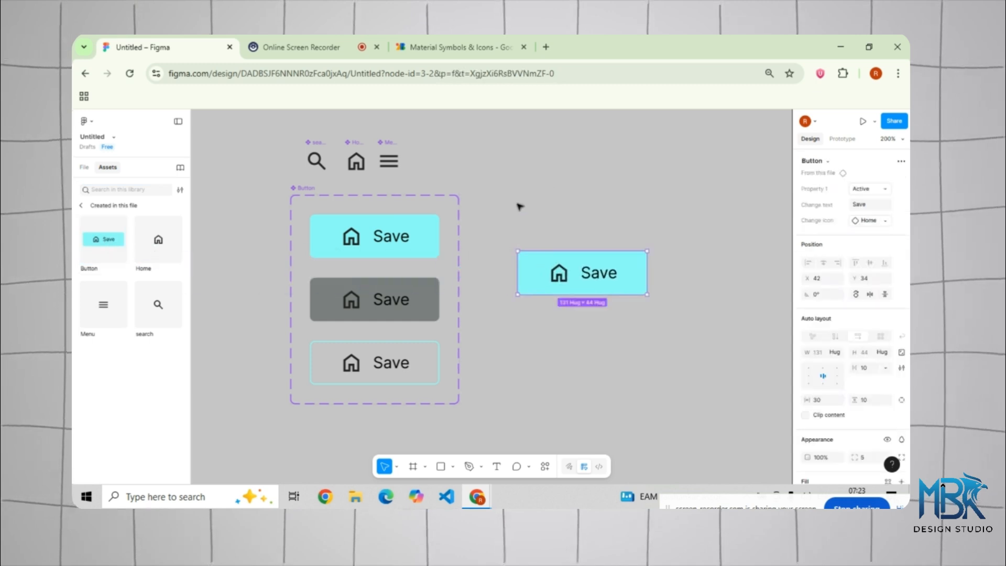
{"action": "left_click", "coordinate": [544, 225]}
- Set the Change text property of the placed button instance to Buy Now
{"action": "scroll", "coordinate": [510, 209], "scroll_direction": "down", "scroll_amount": 3}
{"action": "scroll", "coordinate": [510, 209], "scroll_direction": "right", "scroll_amount": 4}
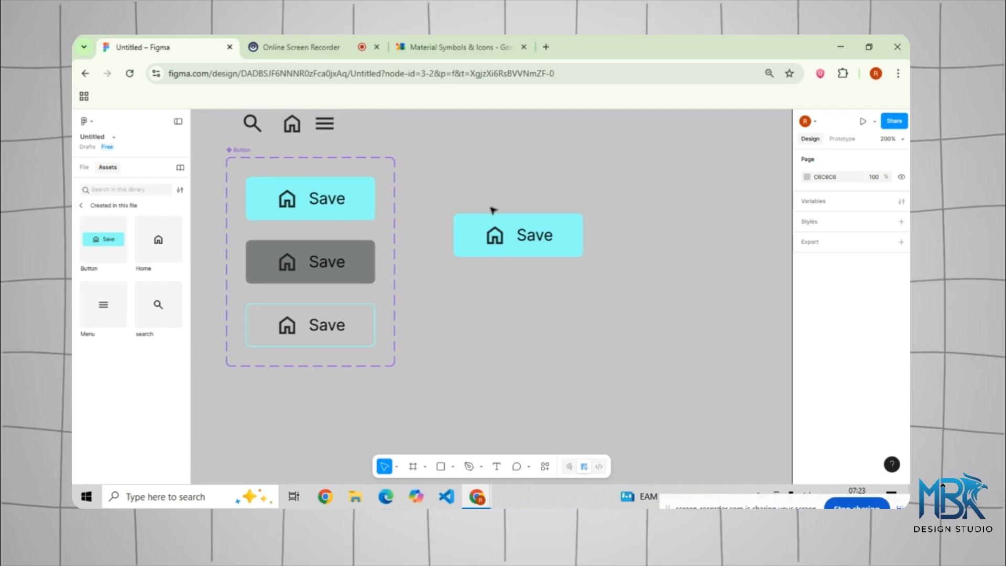
{"action": "left_click", "coordinate": [494, 223]}
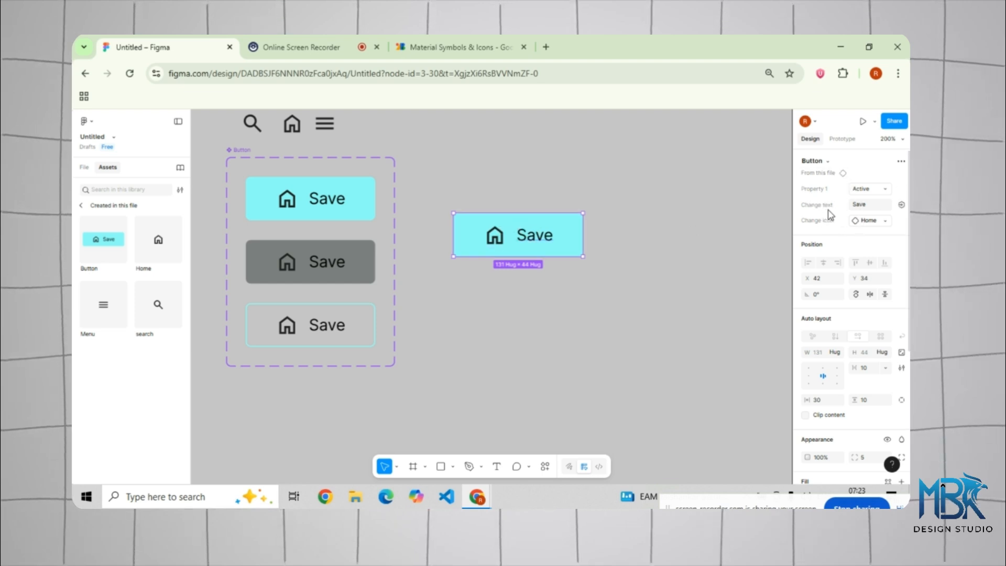
{"action": "left_click", "coordinate": [868, 204]}
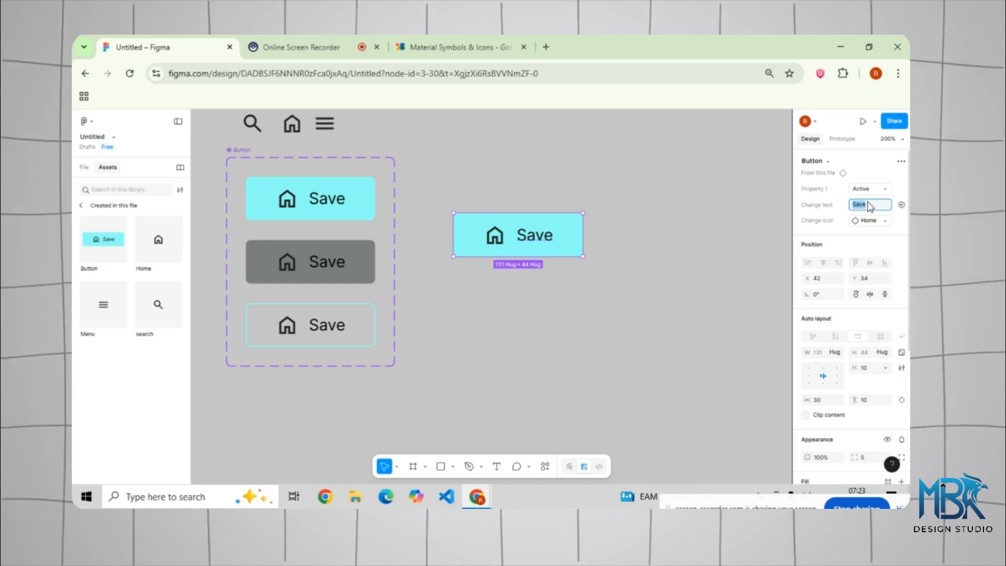
{"action": "key", "text": "BackSpace"}
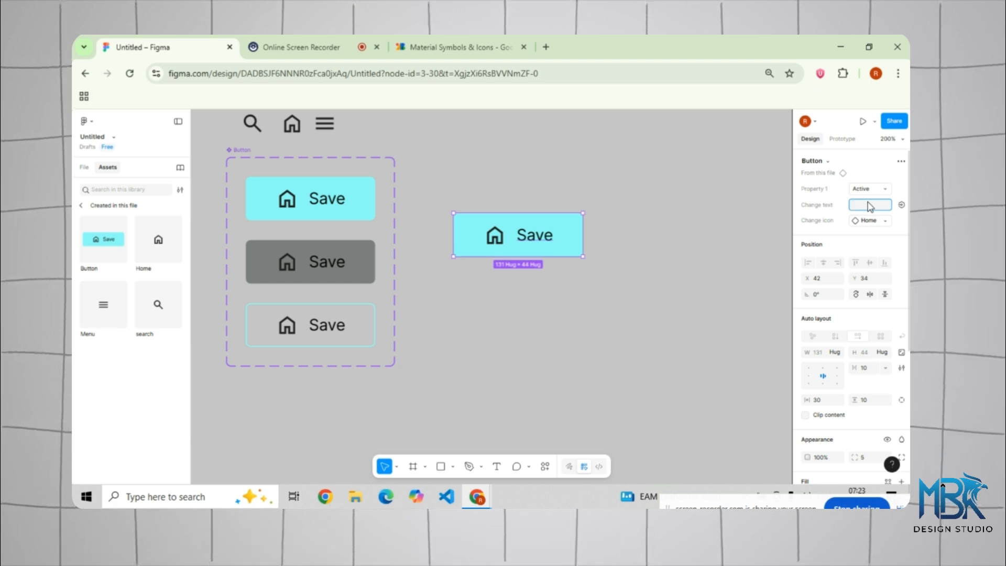
{"action": "type", "text": "Bu"}
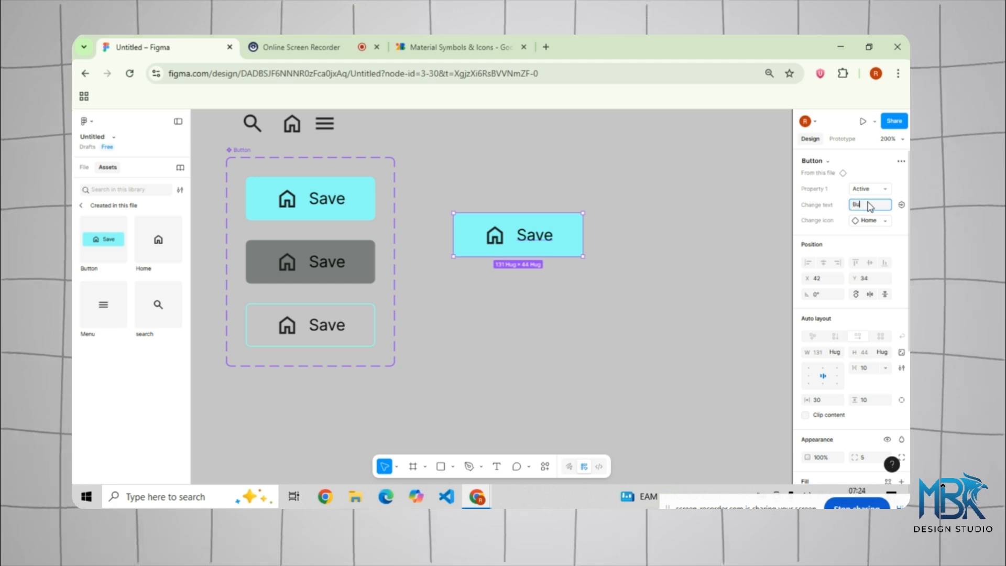
{"action": "type", "text": "y Now"}
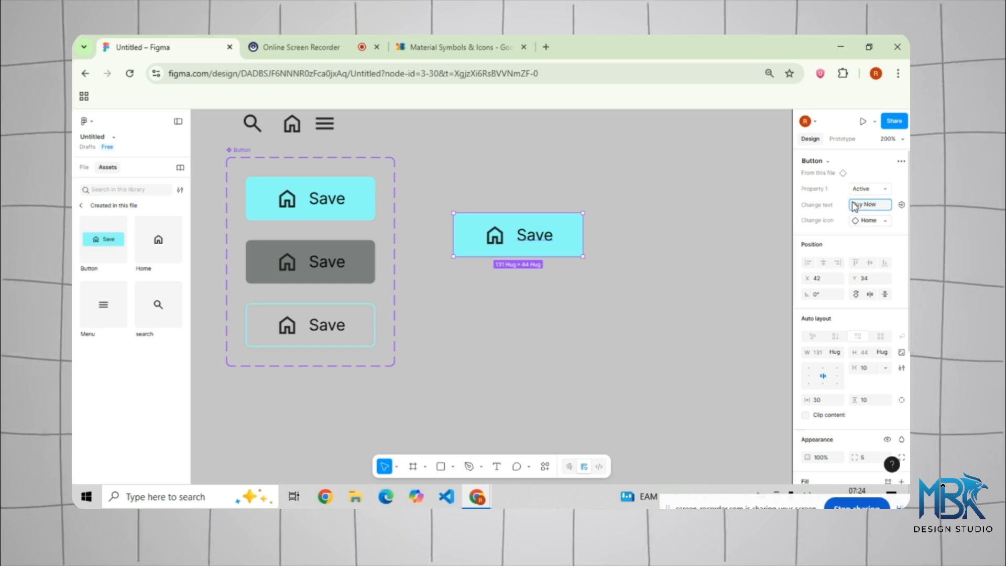
{"action": "left_click", "coordinate": [737, 220]}
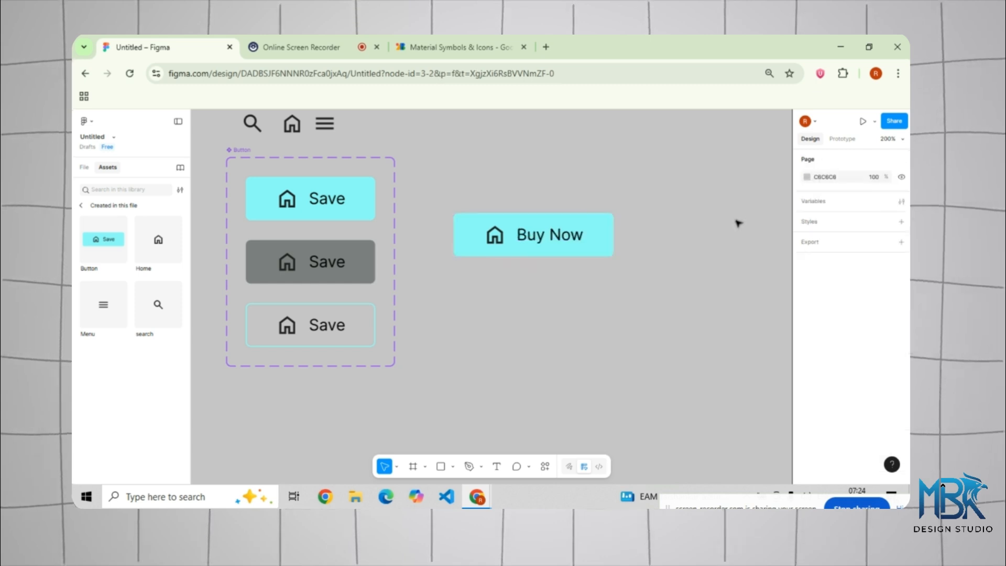
- Set the Change icon property of the Buy Now button instance to Menu
{"action": "left_click", "coordinate": [495, 231]}
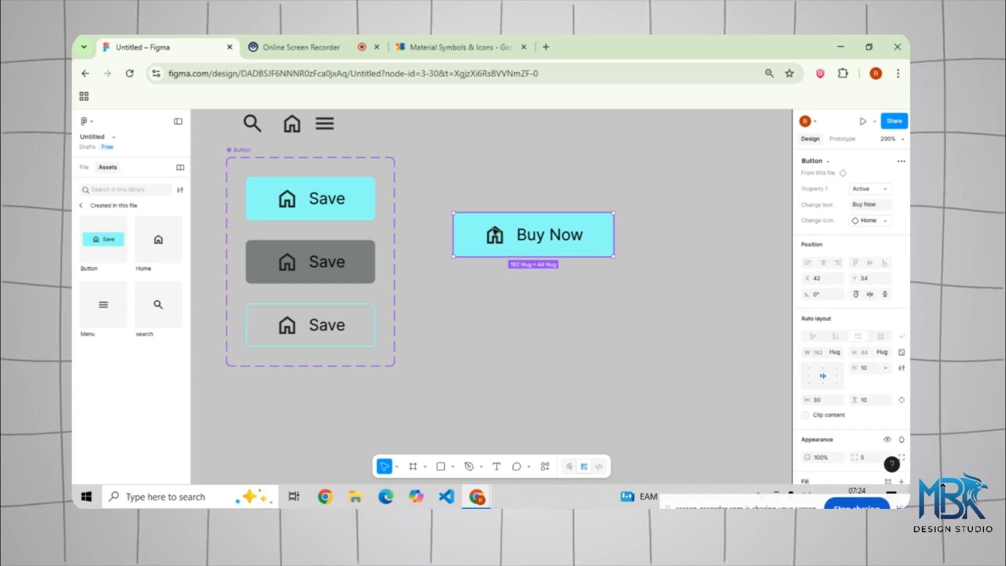
{"action": "double_click", "coordinate": [495, 236]}
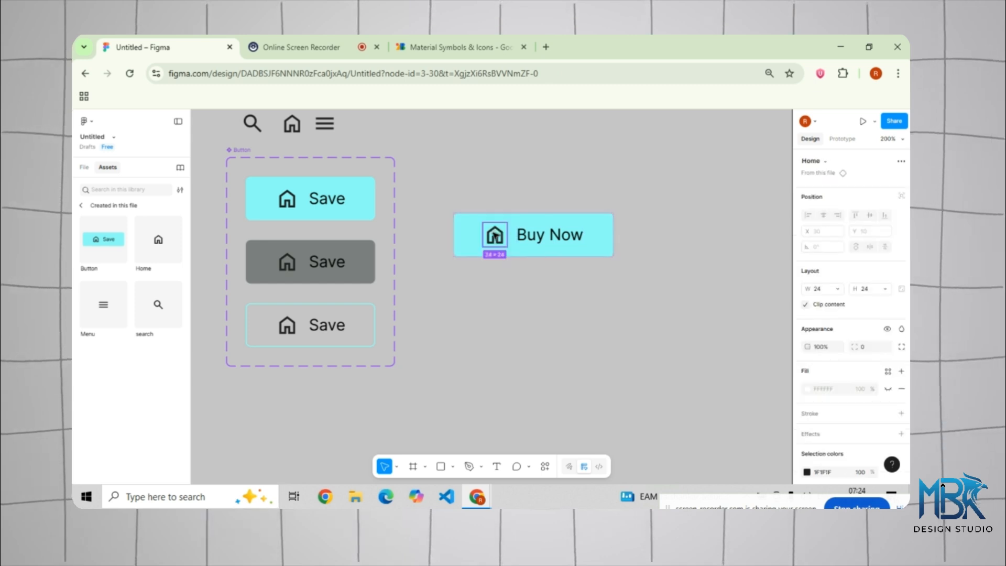
{"action": "left_click", "coordinate": [587, 246]}
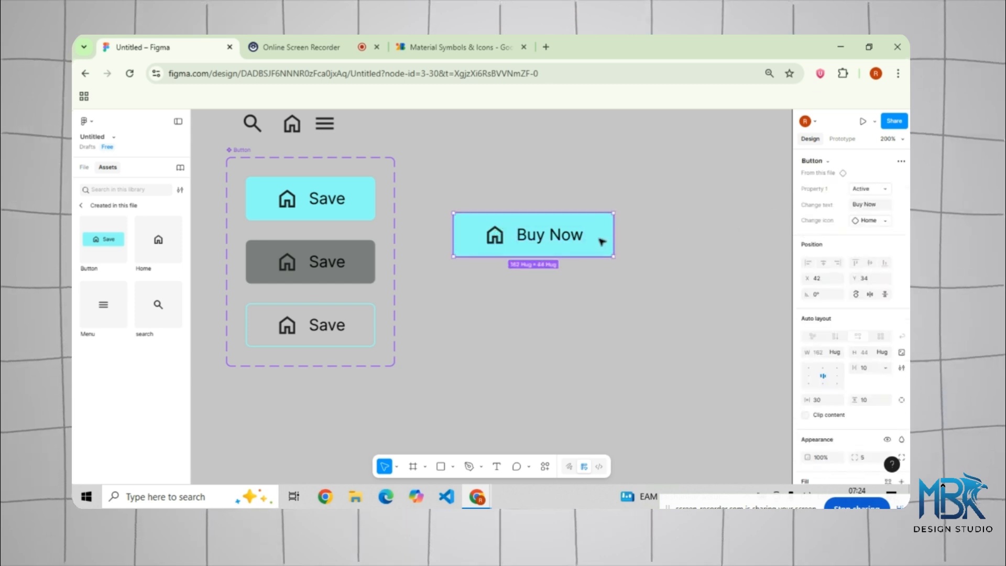
{"action": "left_click", "coordinate": [884, 221]}
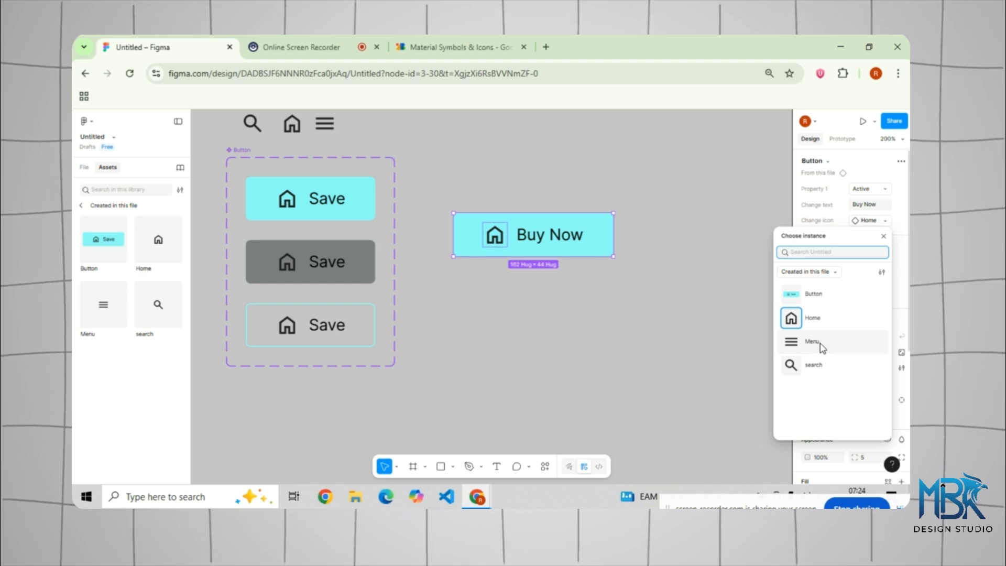
{"action": "left_click", "coordinate": [812, 342]}
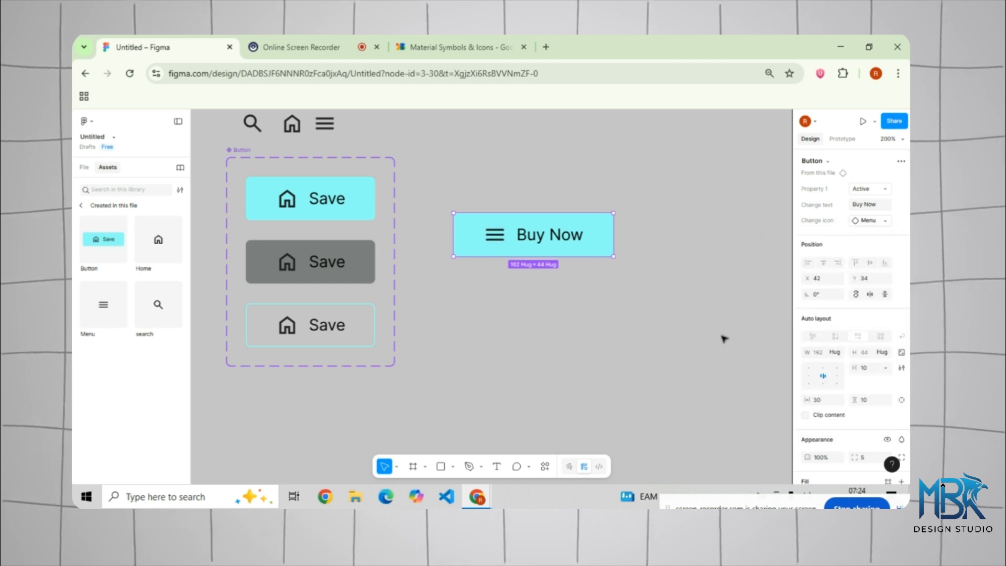
{"action": "left_click", "coordinate": [550, 282]}
- Switch the Buy Now button instance to the Non Active variant and after that to Out line
{"action": "left_click", "coordinate": [463, 240]}
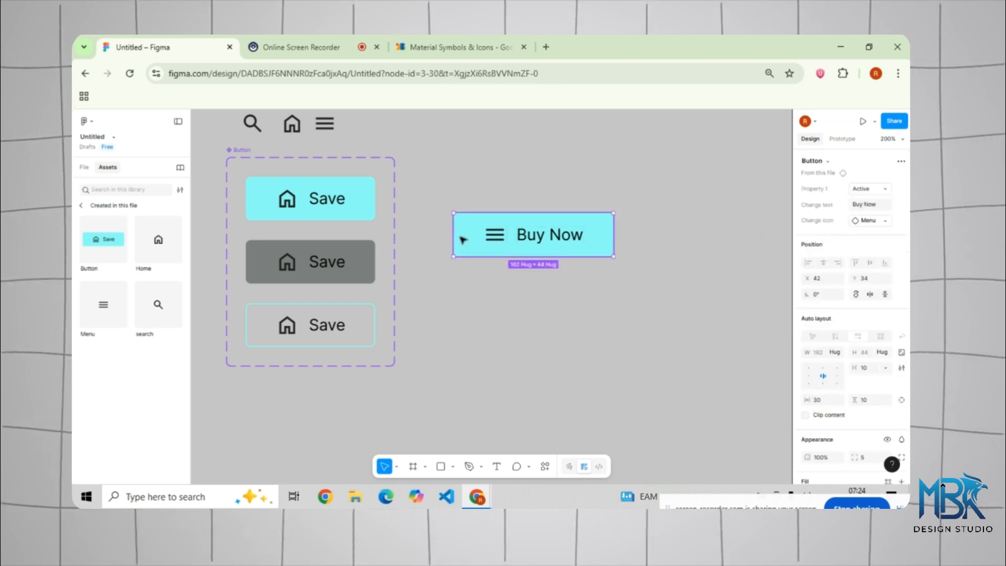
{"action": "scroll", "coordinate": [471, 246], "scroll_direction": "down", "scroll_amount": 1}
{"action": "left_click", "coordinate": [885, 190]}
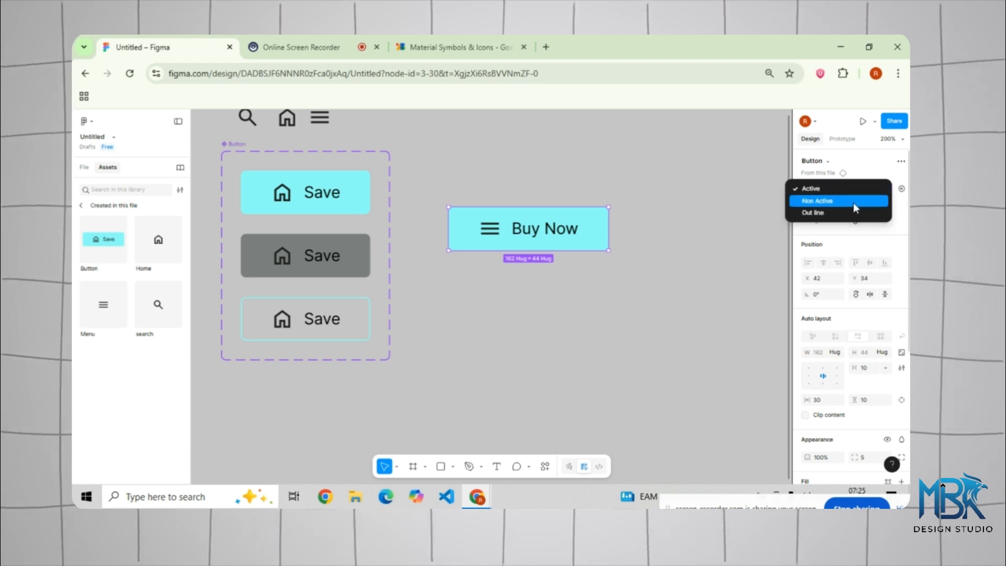
{"action": "left_click", "coordinate": [853, 202]}
{"action": "left_click", "coordinate": [867, 189]}
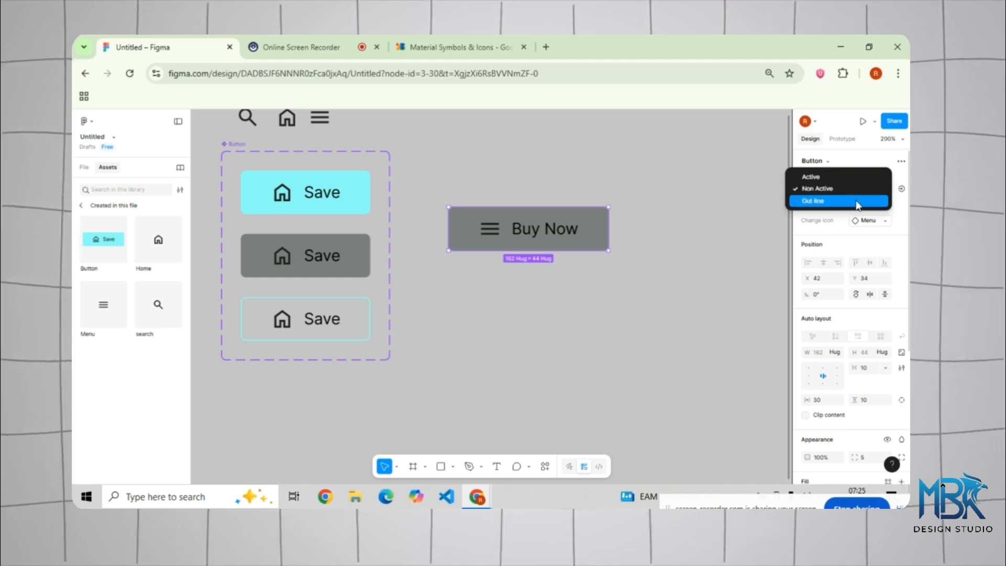
{"action": "left_click", "coordinate": [857, 202]}
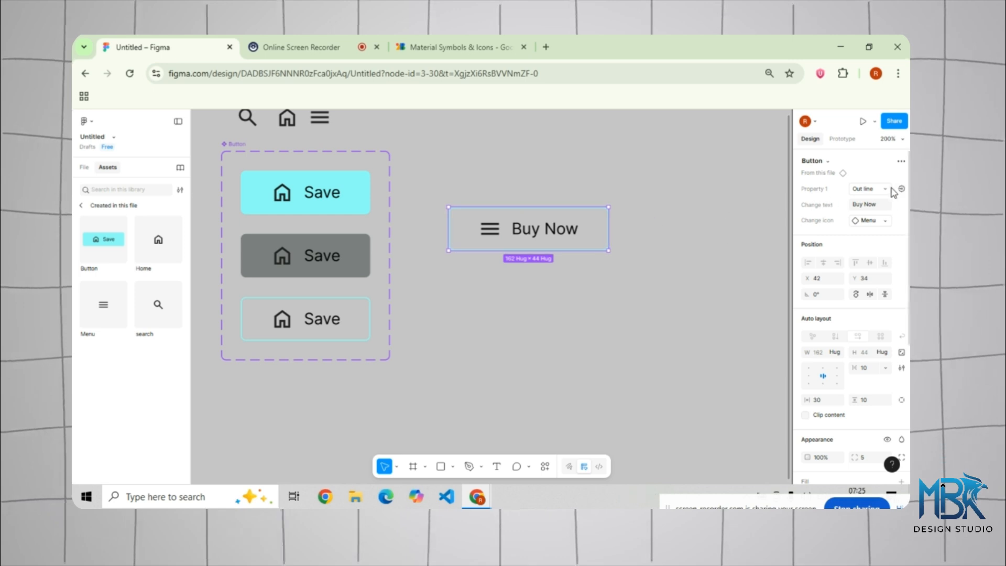
{"action": "left_click", "coordinate": [901, 190]}
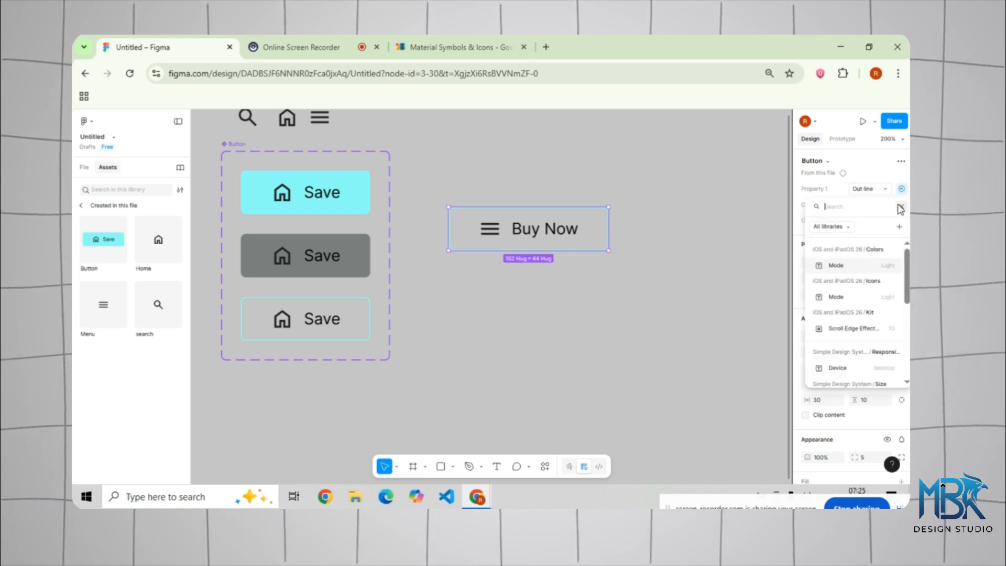
{"action": "left_click", "coordinate": [901, 206]}
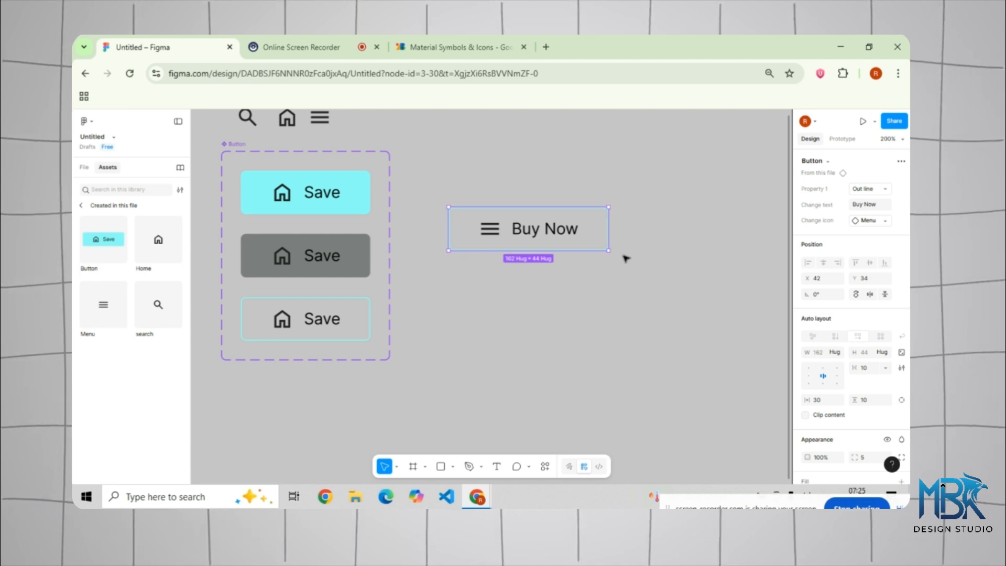
- Undo the last two variant switches of the Buy Now instance and duplicate it about 90 px below the original
{"action": "key", "text": "ctrl+z"}
{"action": "key", "text": "ctrl+z"}
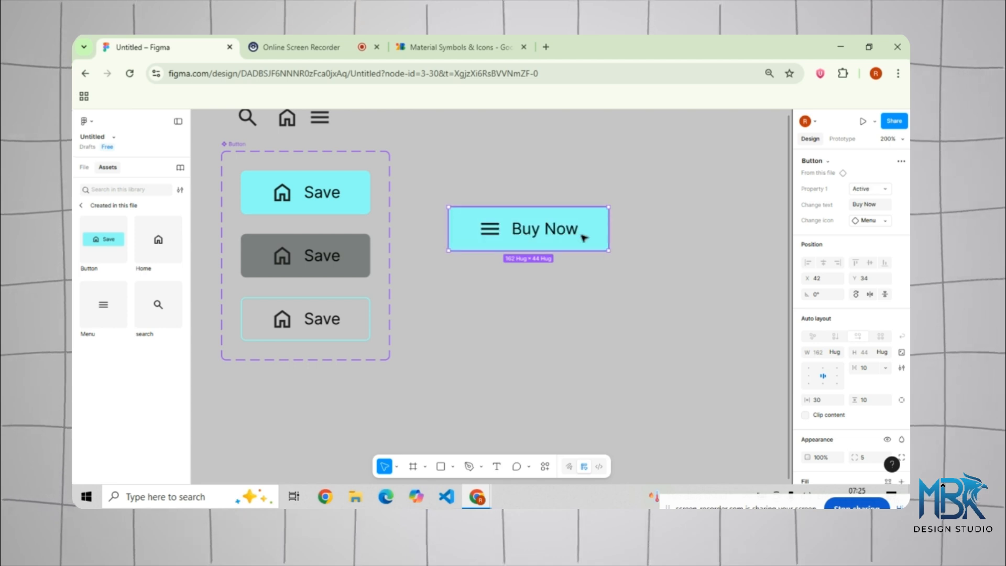
{"action": "left_click_drag", "start_coordinate": [580, 244], "coordinate": [580, 316]}
- Switch the lower Buy Now instance to the Non Active variant
{"action": "left_click", "coordinate": [872, 193]}
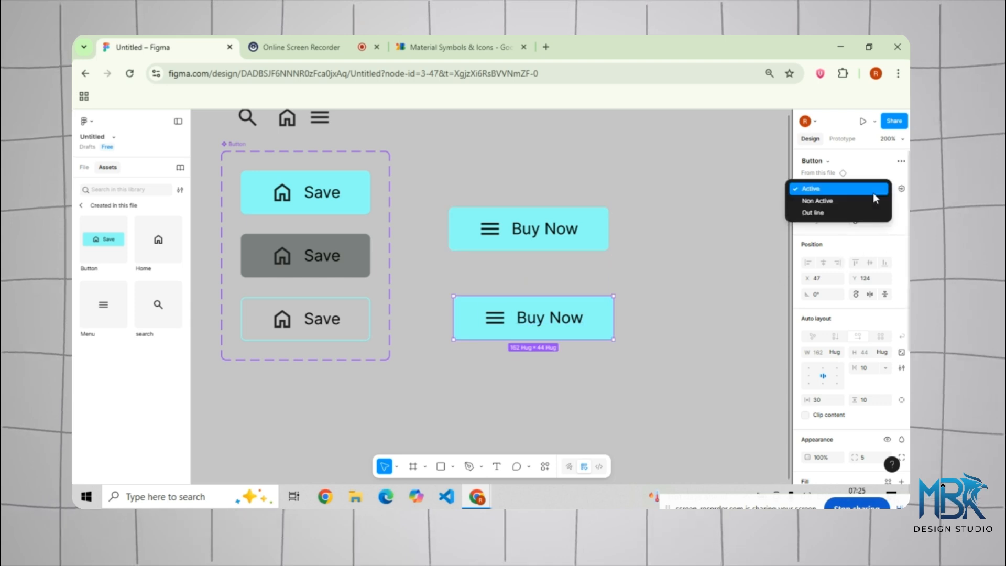
{"action": "left_click", "coordinate": [853, 199]}
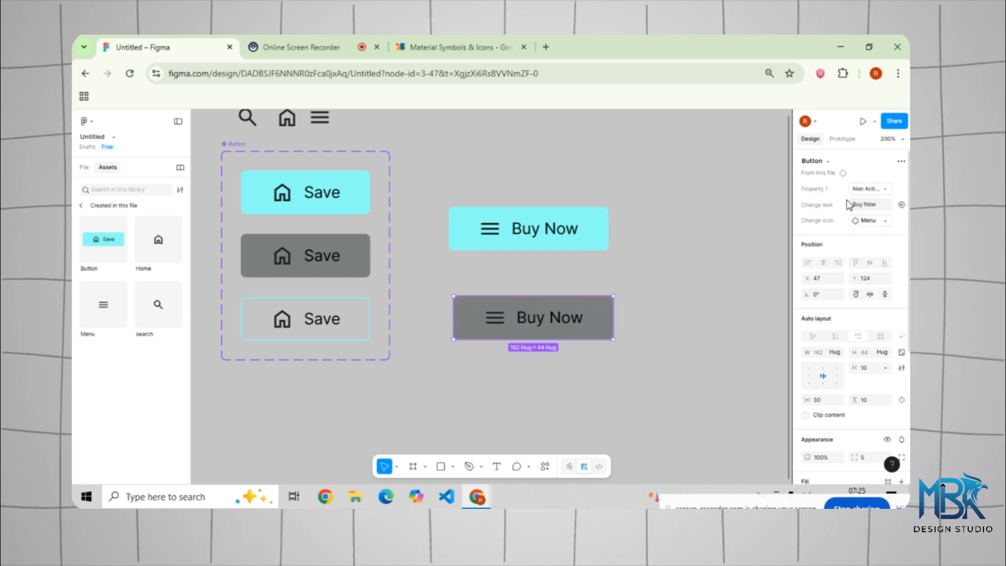
{"action": "left_click", "coordinate": [683, 283]}
{"action": "left_click_drag", "start_coordinate": [649, 292], "coordinate": [591, 237]}
{"action": "left_click", "coordinate": [558, 262]}
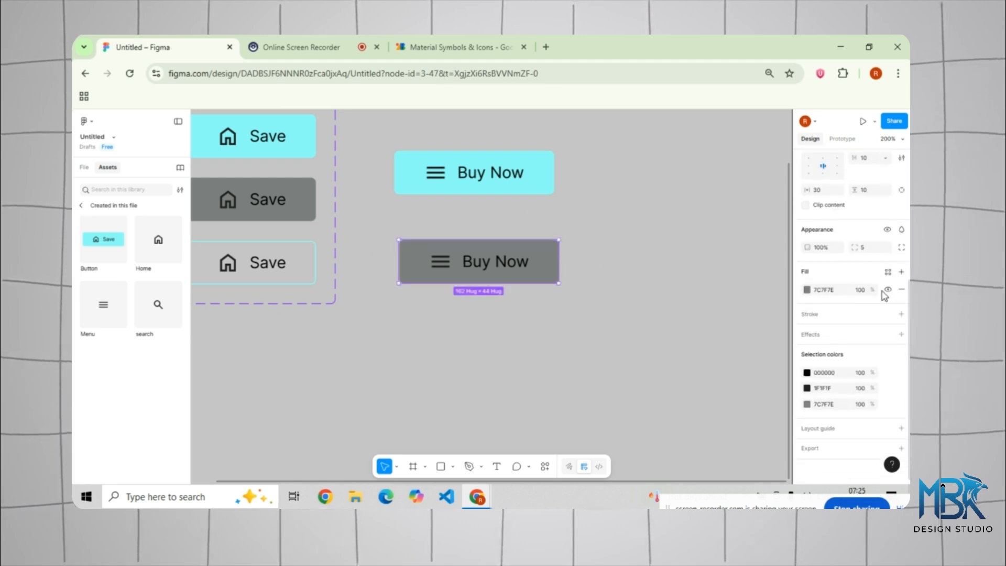
{"action": "scroll", "coordinate": [880, 273], "scroll_direction": "up", "scroll_amount": 4}
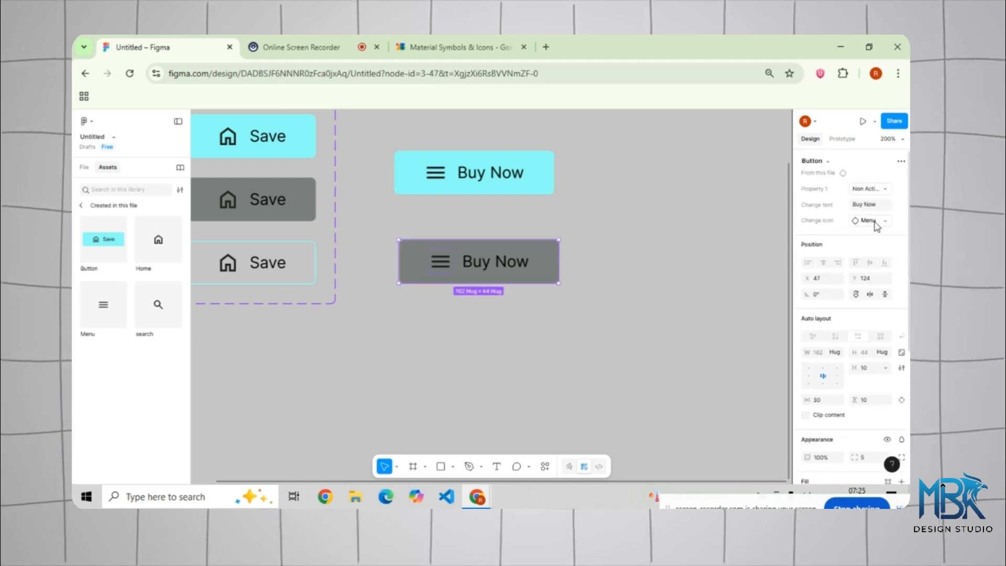
{"action": "left_click", "coordinate": [869, 220]}
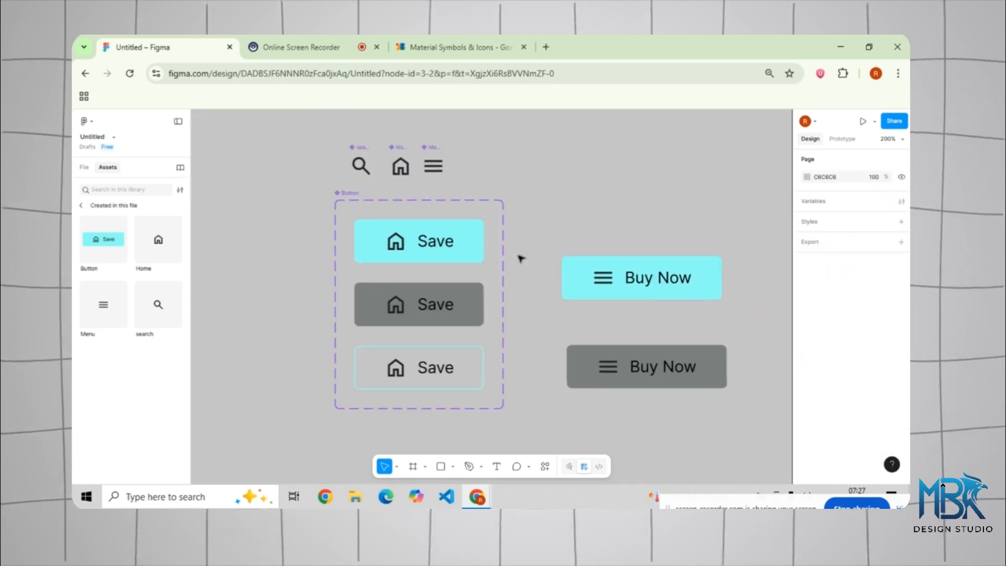
- Create a visibility property with value True for the home icon in the Active Save variant, keeping the suggested name
{"action": "left_click", "coordinate": [470, 251]}
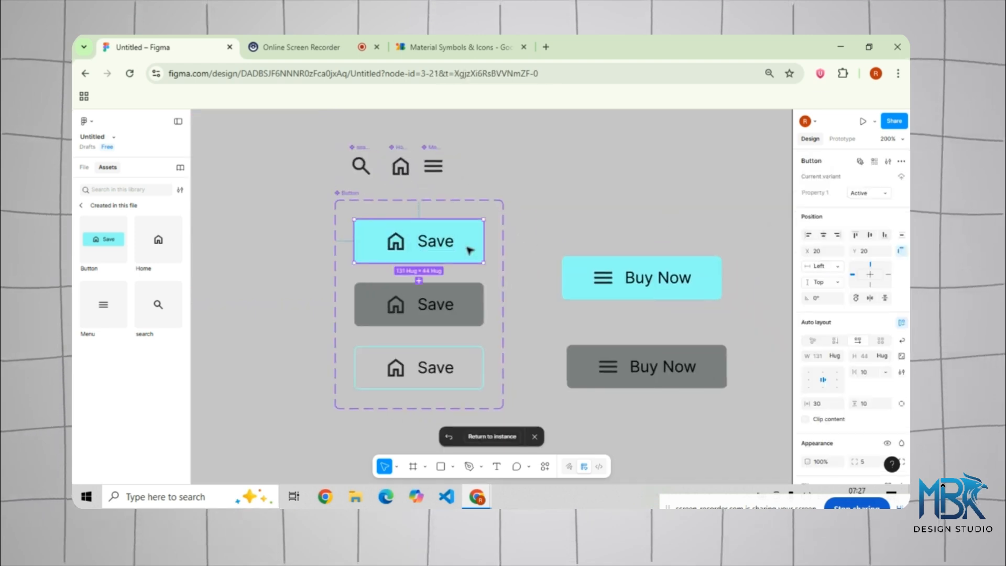
{"action": "left_click", "coordinate": [400, 249]}
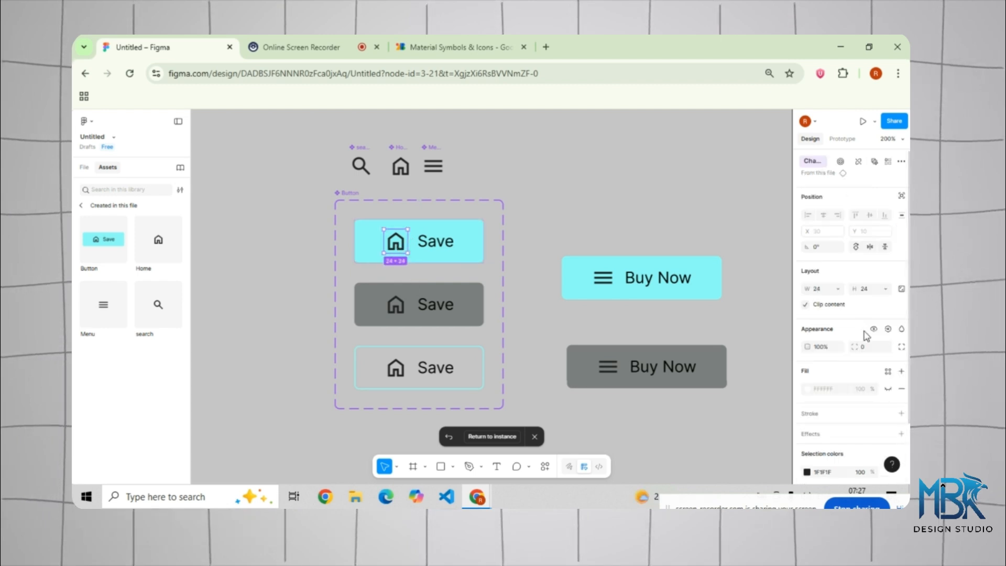
{"action": "scroll", "coordinate": [865, 336], "scroll_direction": "down", "scroll_amount": 2}
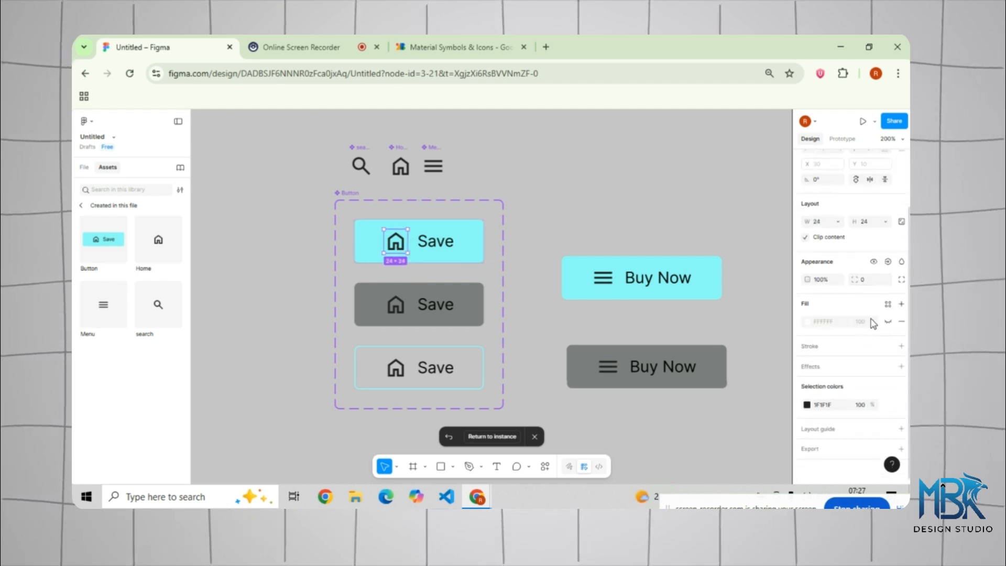
{"action": "left_click", "coordinate": [888, 263]}
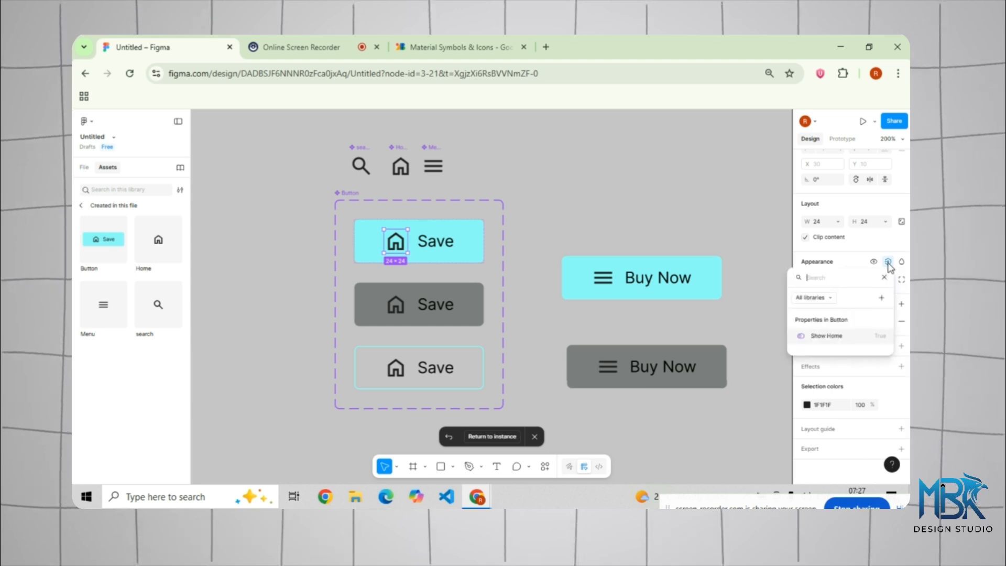
{"action": "left_click", "coordinate": [881, 298]}
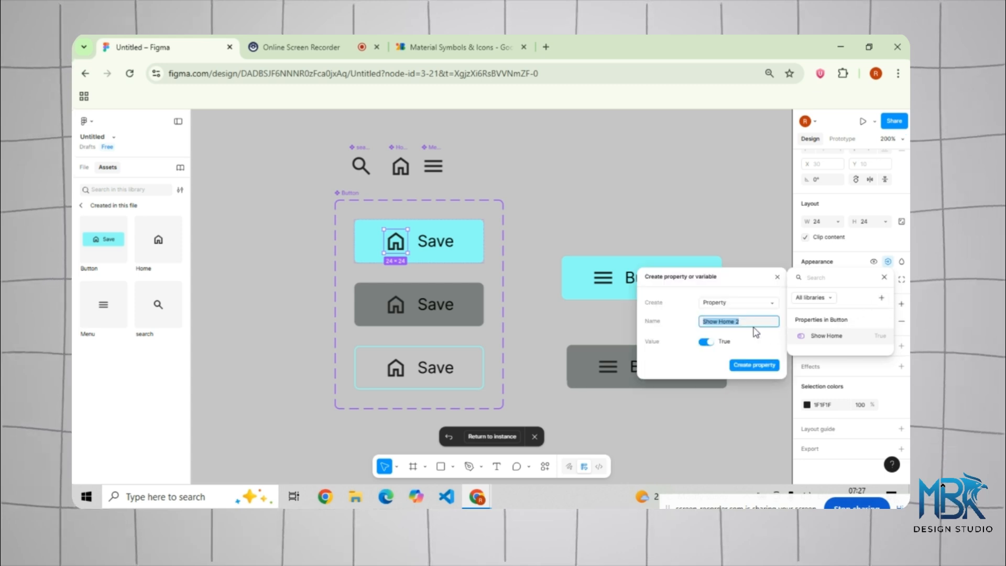
{"action": "left_click", "coordinate": [707, 342]}
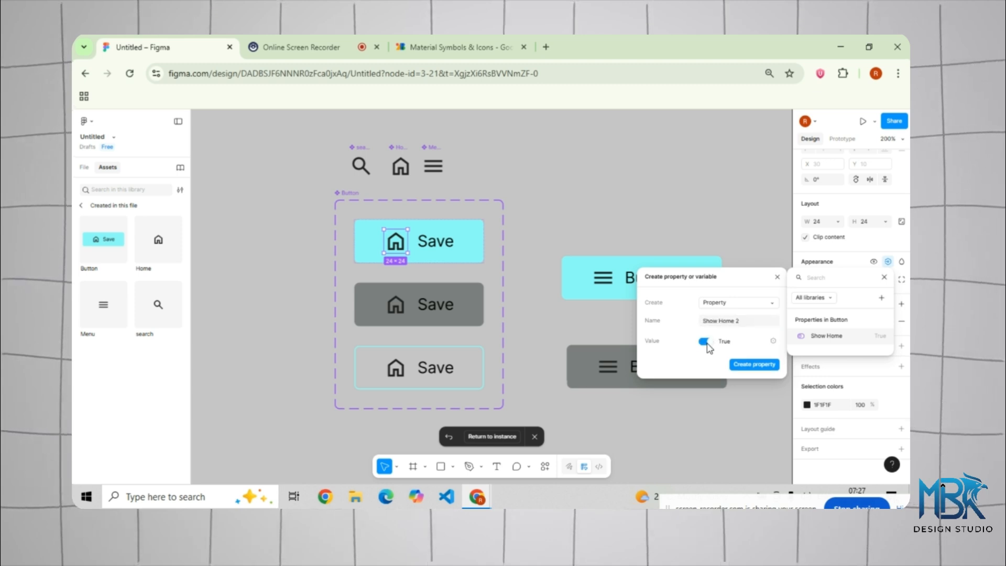
{"action": "left_click", "coordinate": [749, 365]}
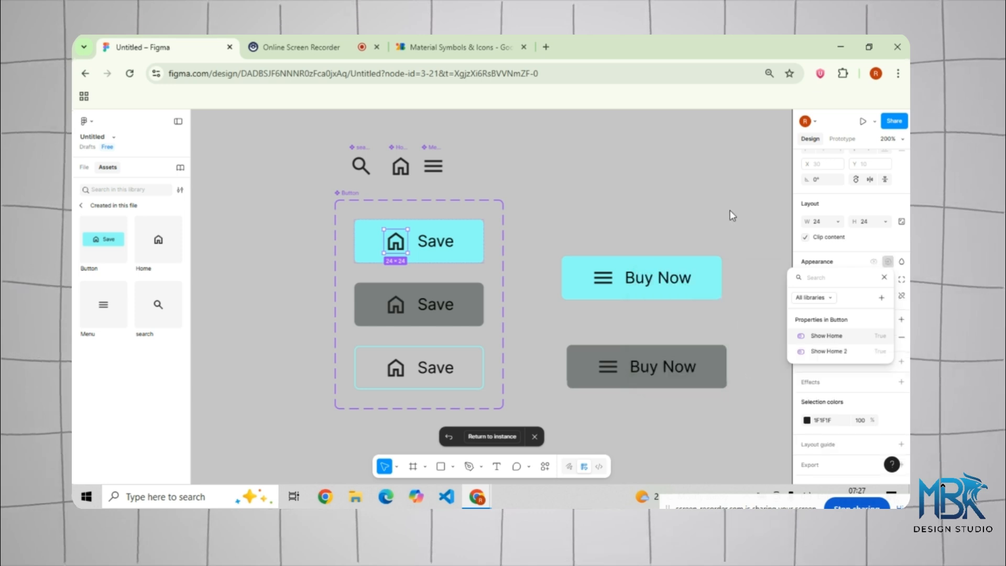
{"action": "left_click", "coordinate": [731, 215]}
- Test the Show Home 2 property on the Active Buy Now instance by turning it off and back on twice
{"action": "scroll", "coordinate": [763, 257], "scroll_direction": "up", "scroll_amount": 2}
{"action": "left_click", "coordinate": [571, 295]}
{"action": "left_click", "coordinate": [610, 364]}
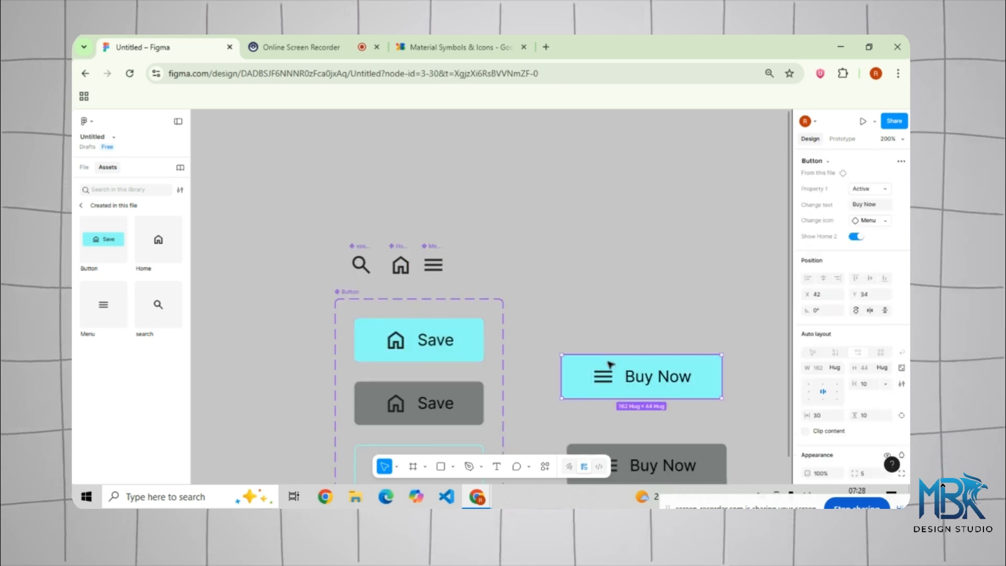
{"action": "left_click", "coordinate": [855, 237]}
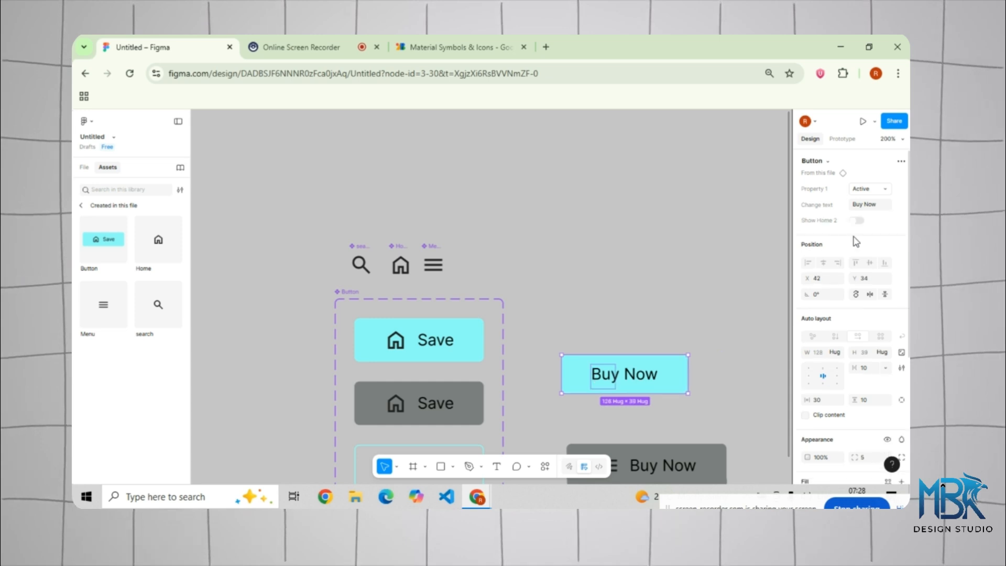
{"action": "left_click", "coordinate": [856, 220]}
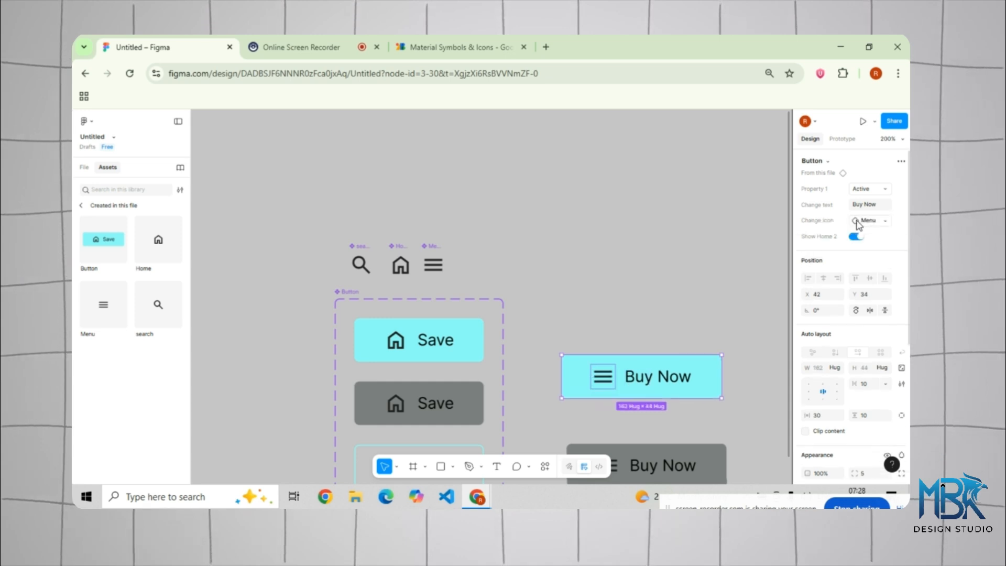
{"action": "left_click", "coordinate": [856, 237]}
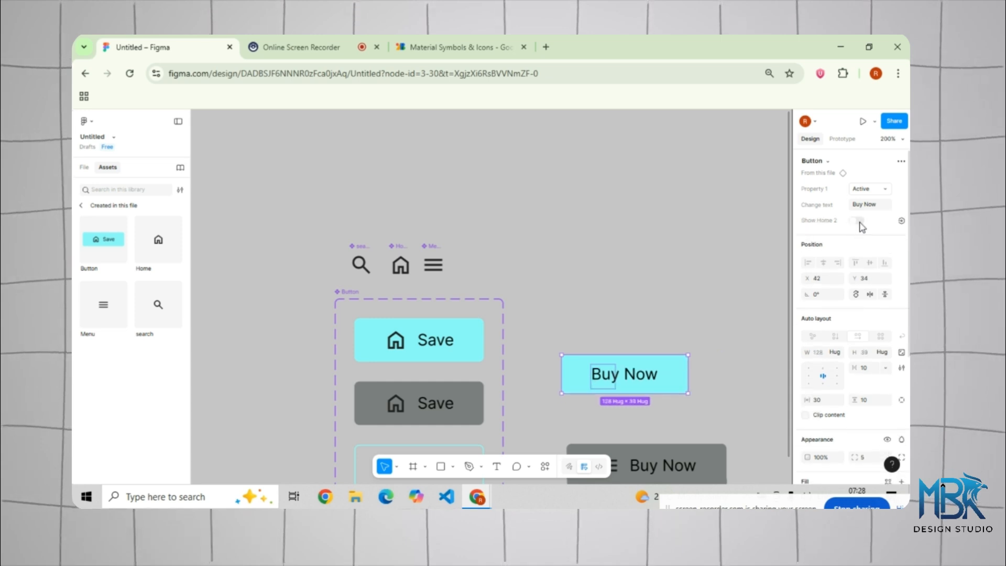
{"action": "left_click", "coordinate": [859, 222]}
{"action": "left_click", "coordinate": [512, 276]}
- Create a visibility property named Show Save with value True for the text label in the Active Save variant
{"action": "scroll", "coordinate": [490, 281], "scroll_direction": "down", "scroll_amount": 2}
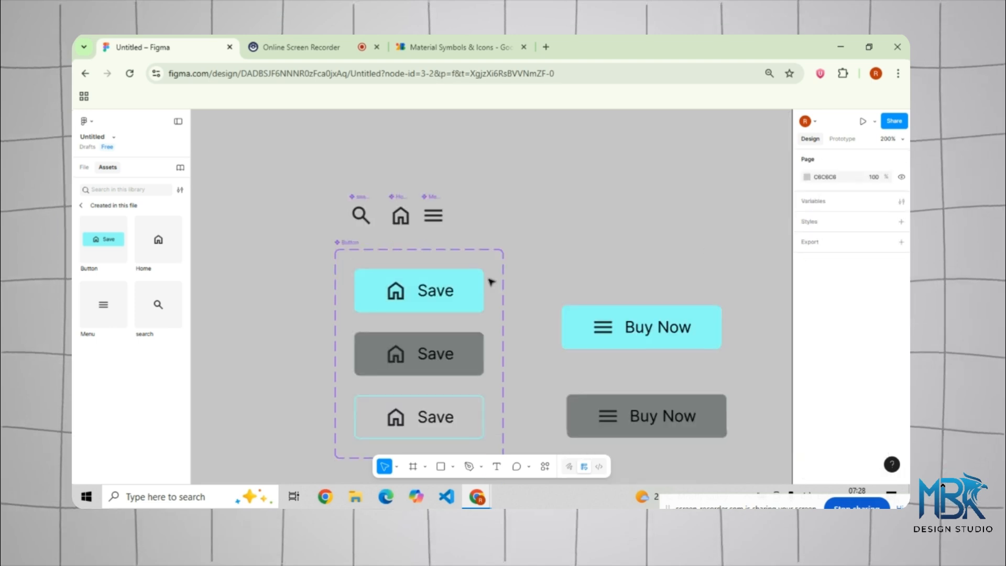
{"action": "scroll", "coordinate": [491, 282], "scroll_direction": "down", "scroll_amount": 2}
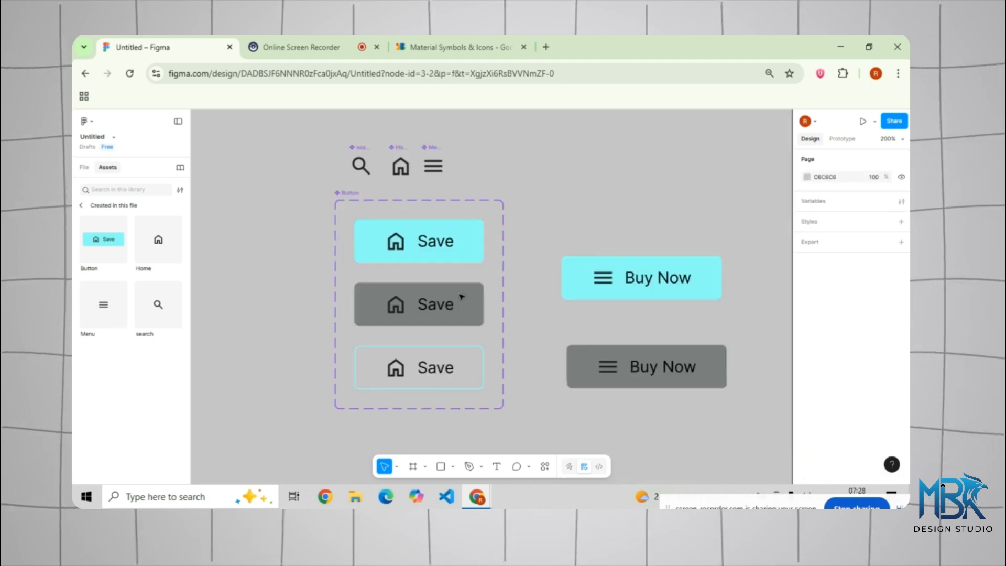
{"action": "double_click", "coordinate": [443, 246]}
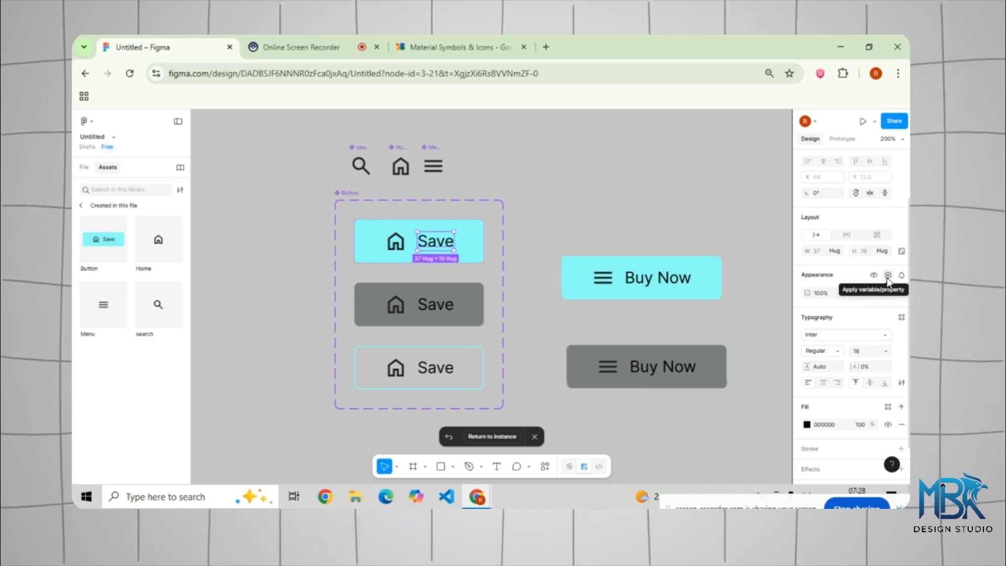
{"action": "left_click", "coordinate": [887, 275]}
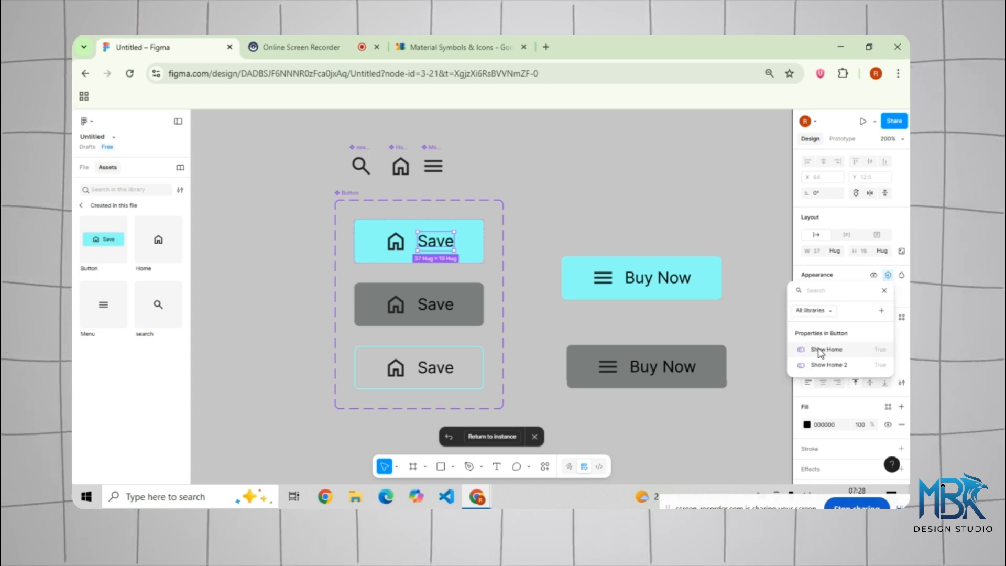
{"action": "left_click", "coordinate": [881, 311]}
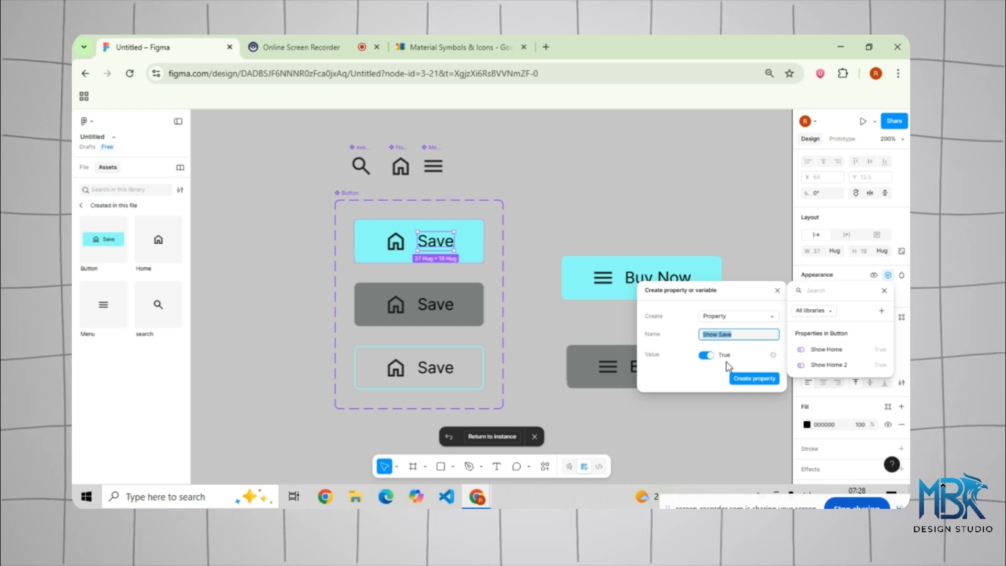
{"action": "left_click", "coordinate": [739, 379]}
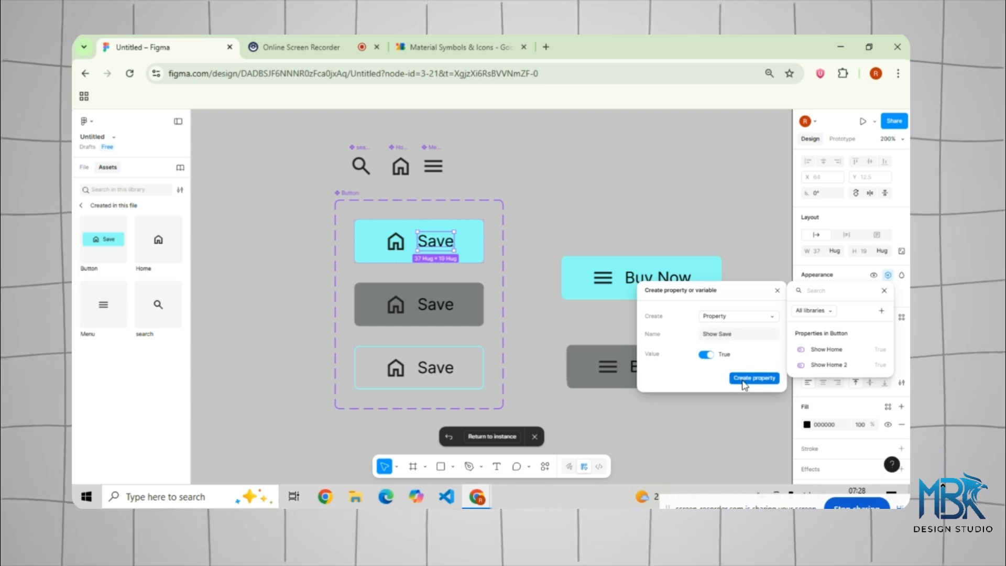
- Test the Show Save and Show Home 2 properties on the Active Buy Now instance, turning each off and back on
{"action": "left_click", "coordinate": [575, 271]}
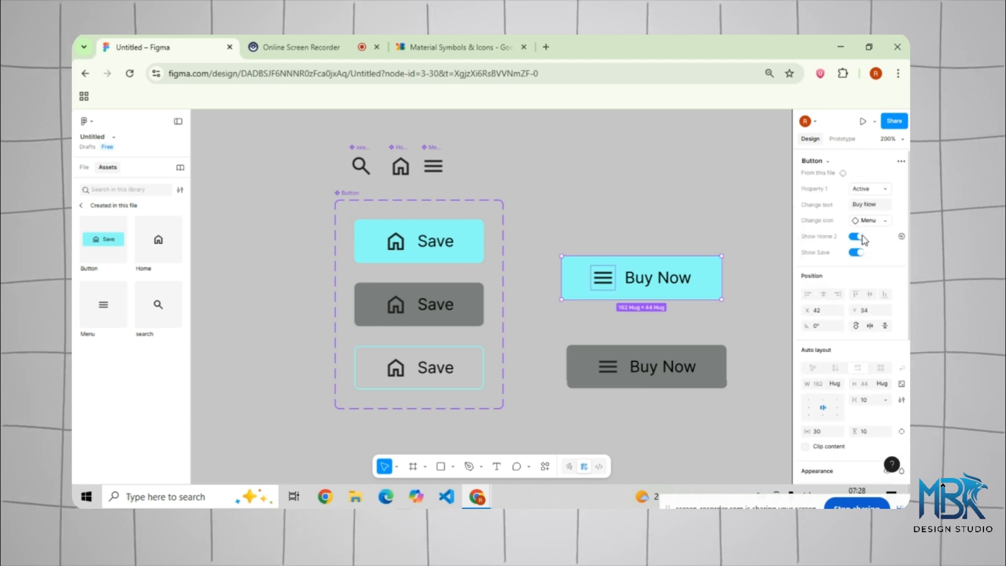
{"action": "left_click", "coordinate": [856, 252]}
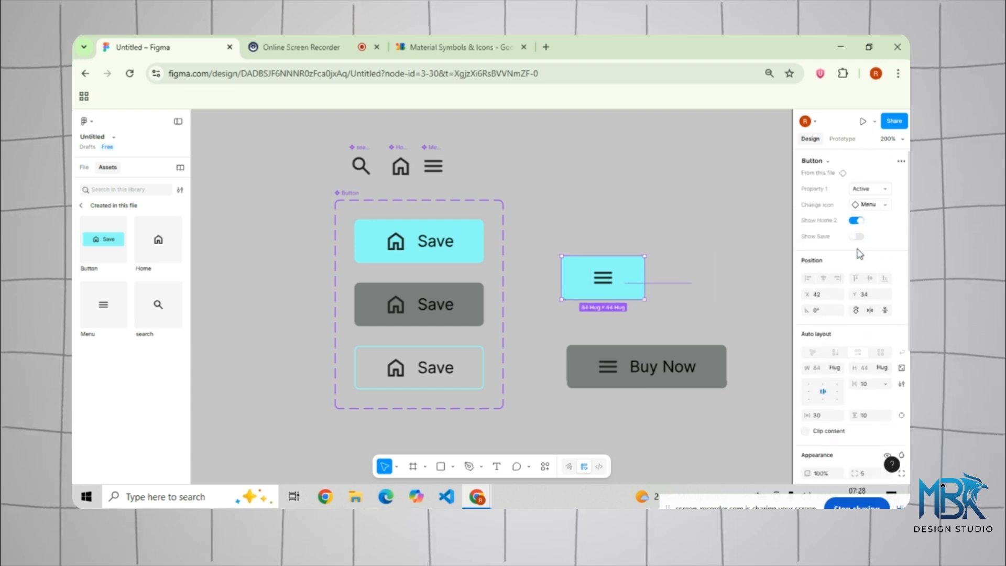
{"action": "left_click", "coordinate": [859, 237]}
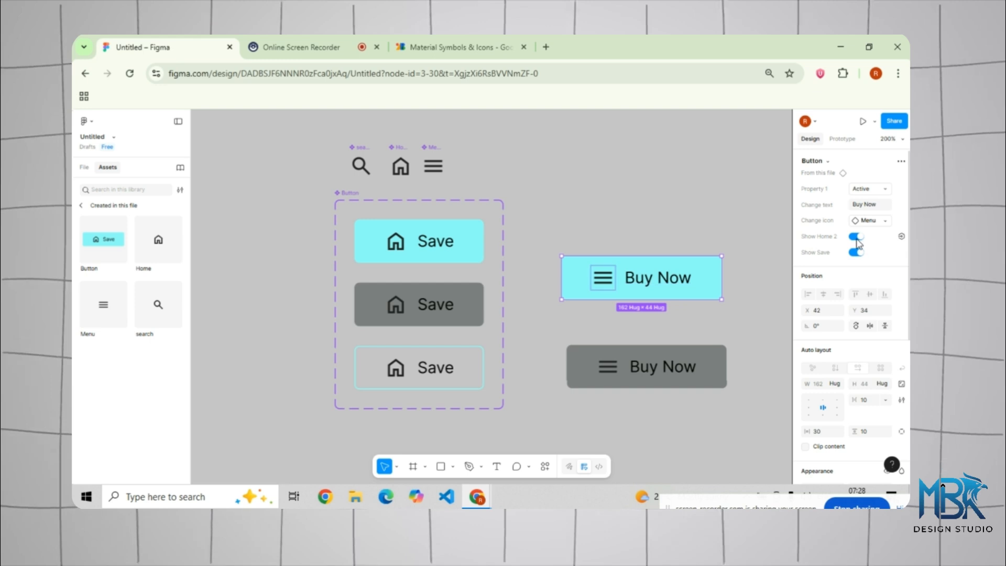
{"action": "left_click", "coordinate": [857, 239]}
{"action": "left_click", "coordinate": [856, 221]}
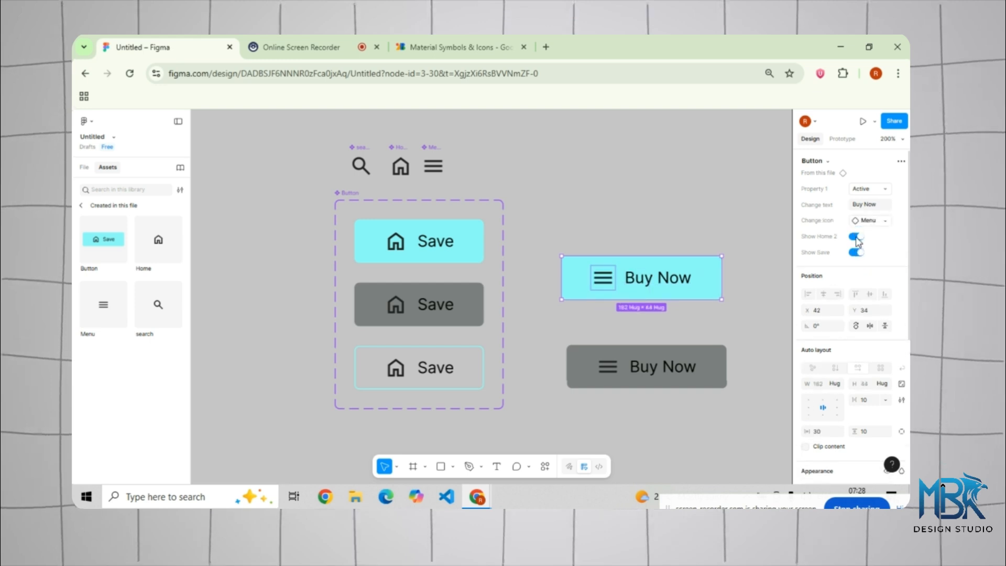
{"action": "left_click", "coordinate": [856, 253]}
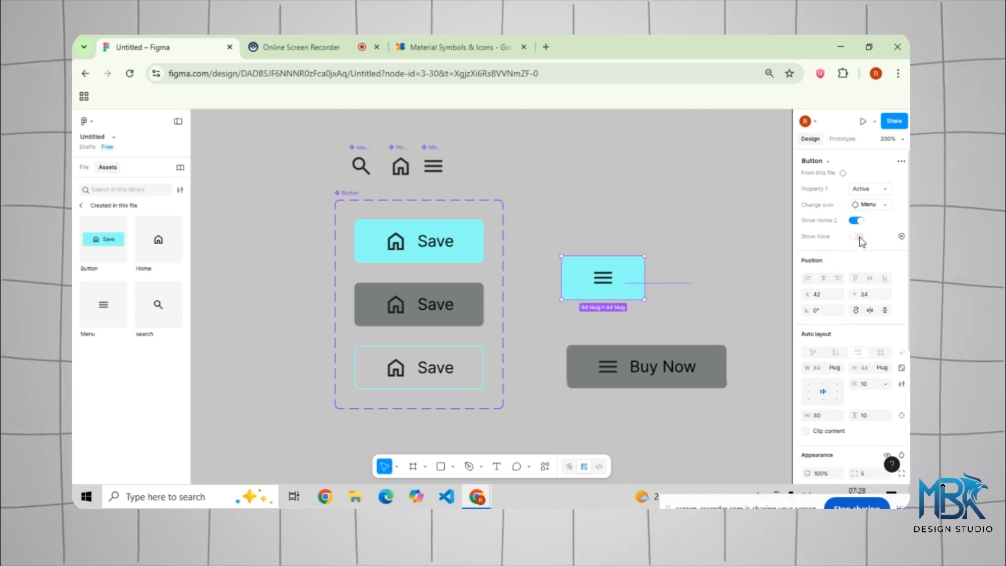
{"action": "left_click", "coordinate": [856, 237]}
{"action": "left_click", "coordinate": [551, 194]}
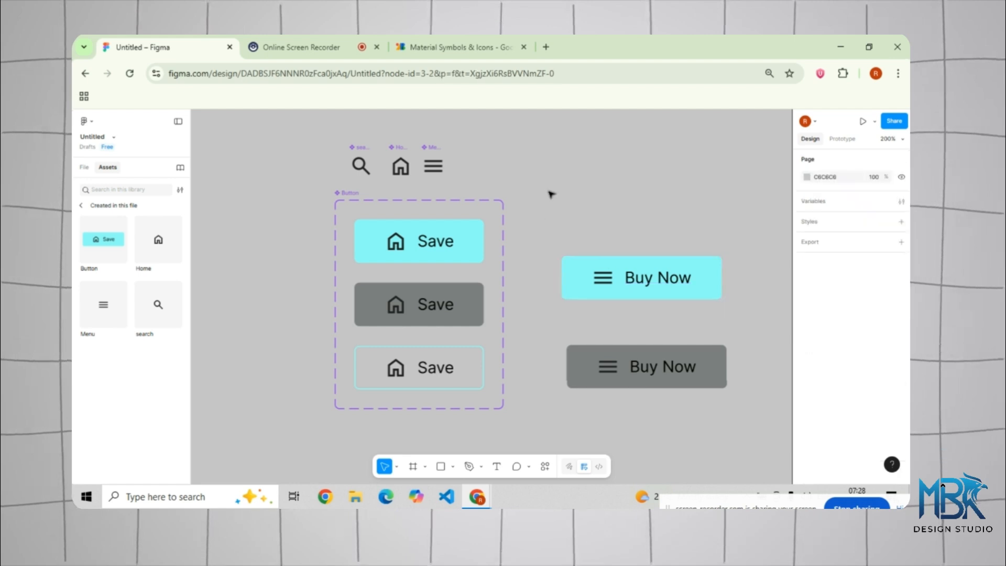
- Widen the Non Active Save button variant in the component set to about 136 px
{"action": "left_click_drag", "start_coordinate": [578, 208], "coordinate": [492, 214]}
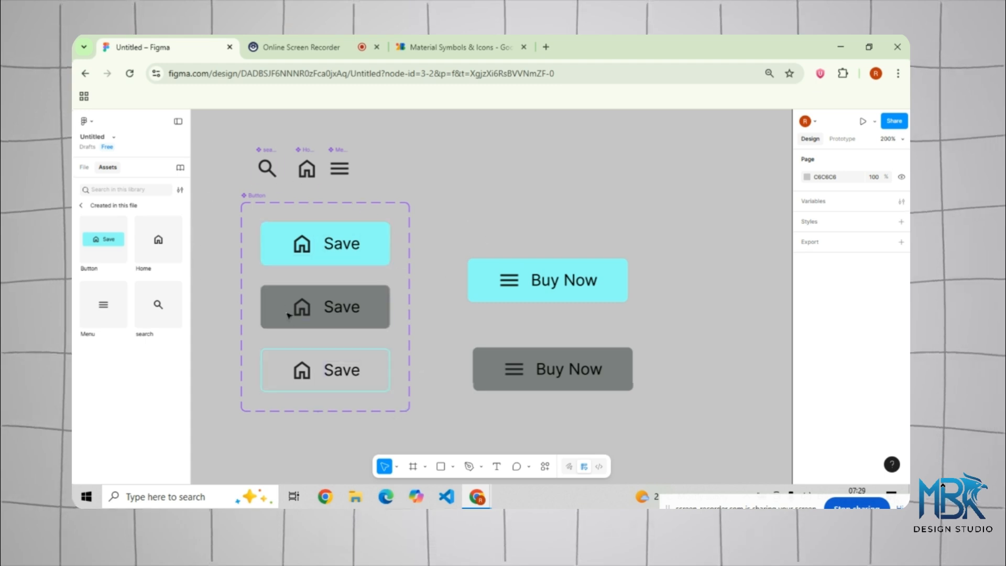
{"action": "left_click_drag", "start_coordinate": [445, 309], "coordinate": [444, 285]}
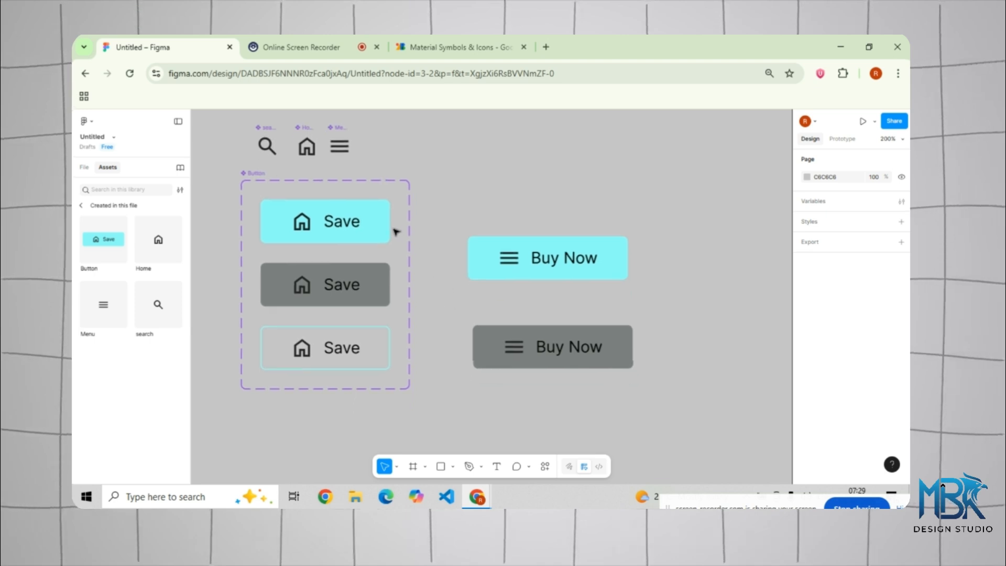
{"action": "left_click", "coordinate": [393, 279]}
{"action": "left_click", "coordinate": [406, 294]}
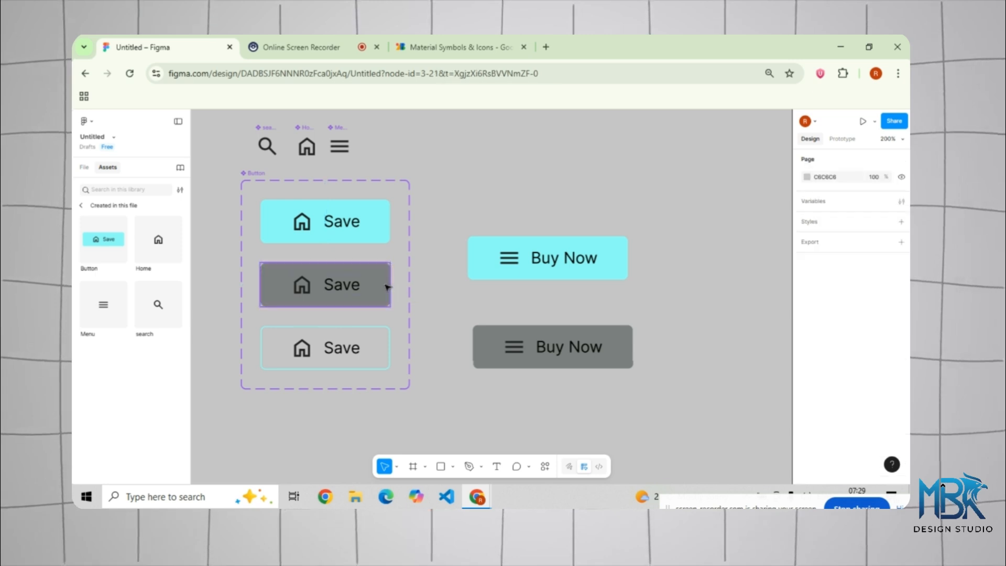
{"action": "left_click", "coordinate": [388, 287]}
{"action": "mouse_move", "coordinate": [391, 285]}
{"action": "left_mouse_down"}
{"action": "mouse_move", "coordinate": [409, 283]}
{"action": "mouse_move", "coordinate": [395, 284]}
{"action": "left_mouse_up"}
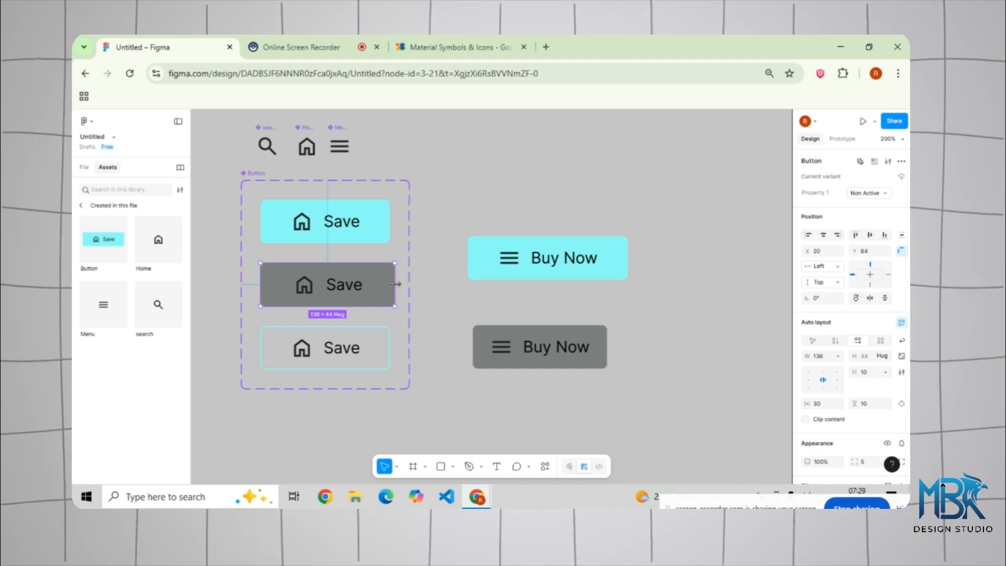
{"action": "left_click", "coordinate": [468, 201]}
{"action": "scroll", "coordinate": [467, 197], "scroll_direction": "up", "scroll_amount": 3}
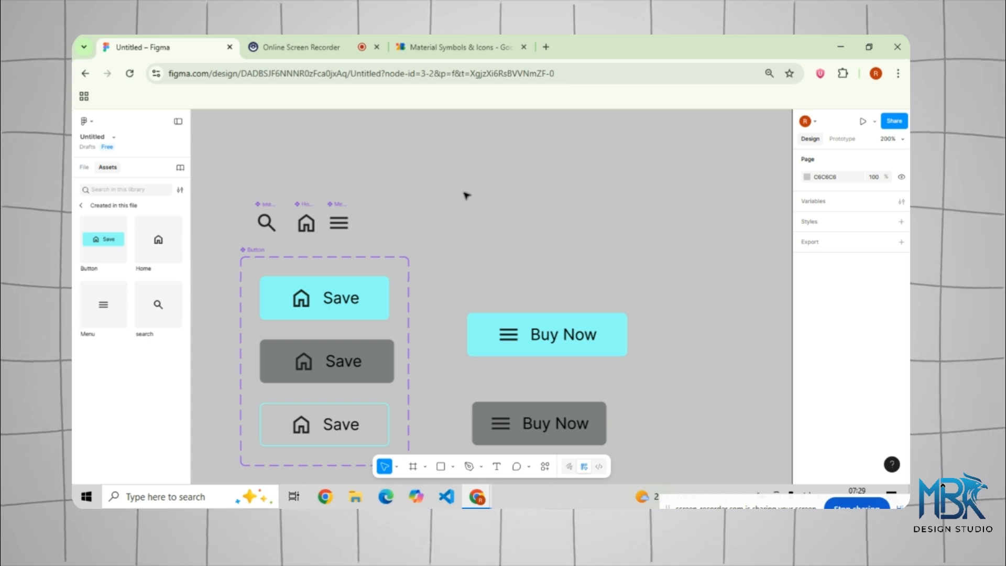
{"action": "left_click_drag", "start_coordinate": [583, 245], "coordinate": [358, 173]}
{"action": "left_click_drag", "start_coordinate": [474, 228], "coordinate": [375, 203]}
{"action": "left_click_drag", "start_coordinate": [423, 260], "coordinate": [371, 237]}
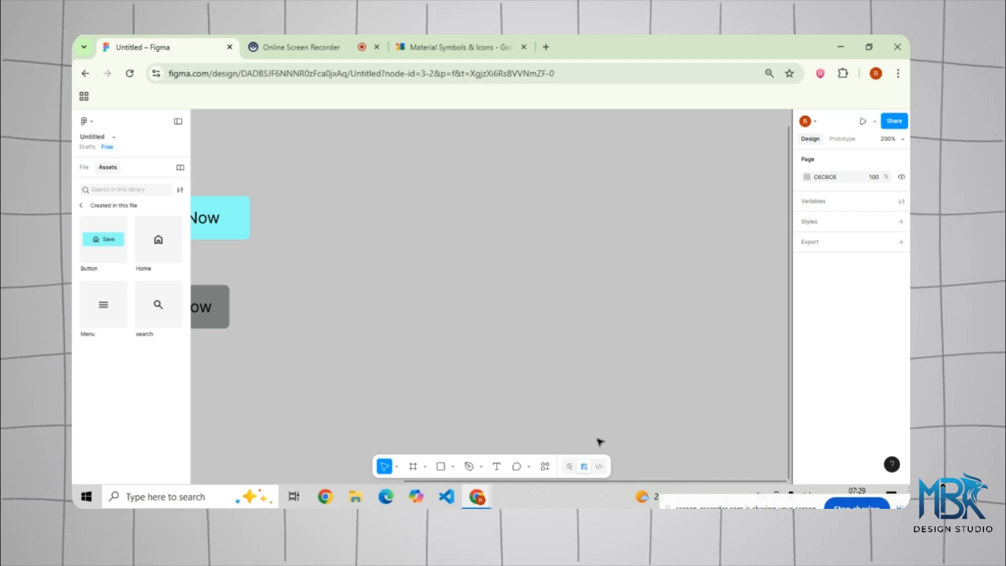
- Draw a 35 px high rectangle on the canvas beside the Buy Now buttons and set its width to 280
{"action": "left_click", "coordinate": [442, 465]}
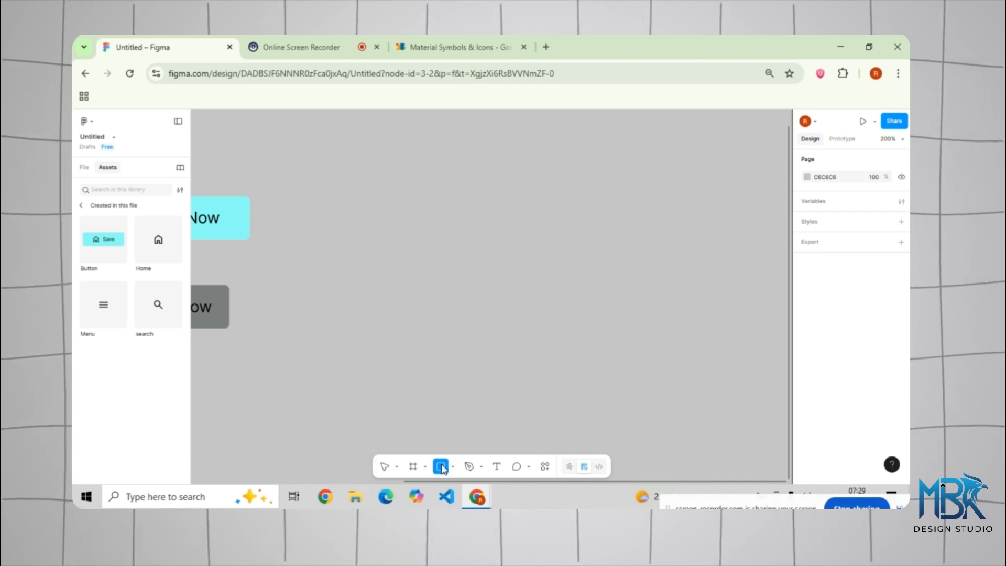
{"action": "left_click_drag", "start_coordinate": [337, 204], "coordinate": [589, 239]}
{"action": "left_click", "coordinate": [823, 276]}
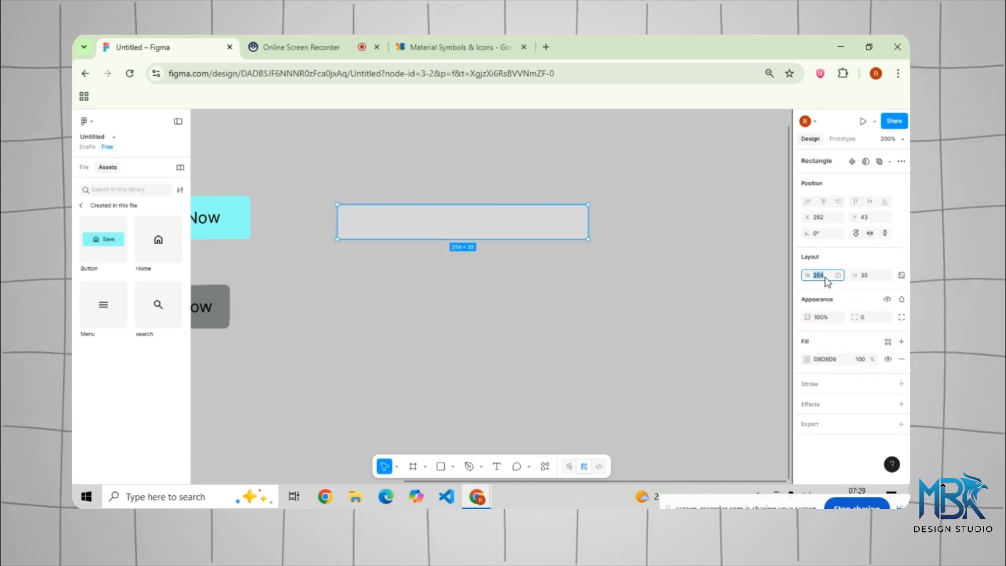
{"action": "type", "text": "280"}
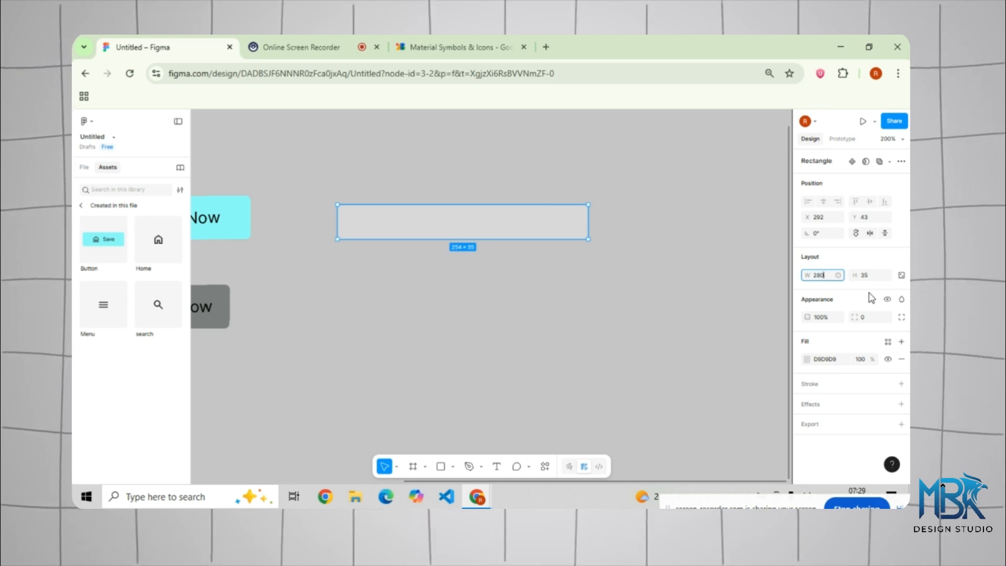
{"action": "left_click", "coordinate": [665, 319]}
- Round the new rectangle's corners with a radius of 8
{"action": "left_click", "coordinate": [571, 237]}
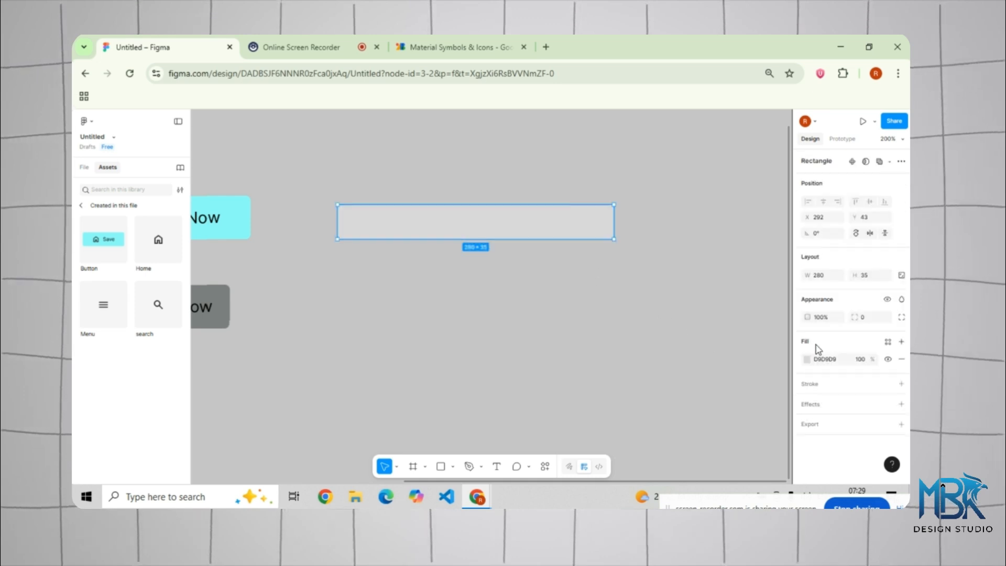
{"action": "left_click", "coordinate": [867, 317]}
{"action": "type", "text": "8"}
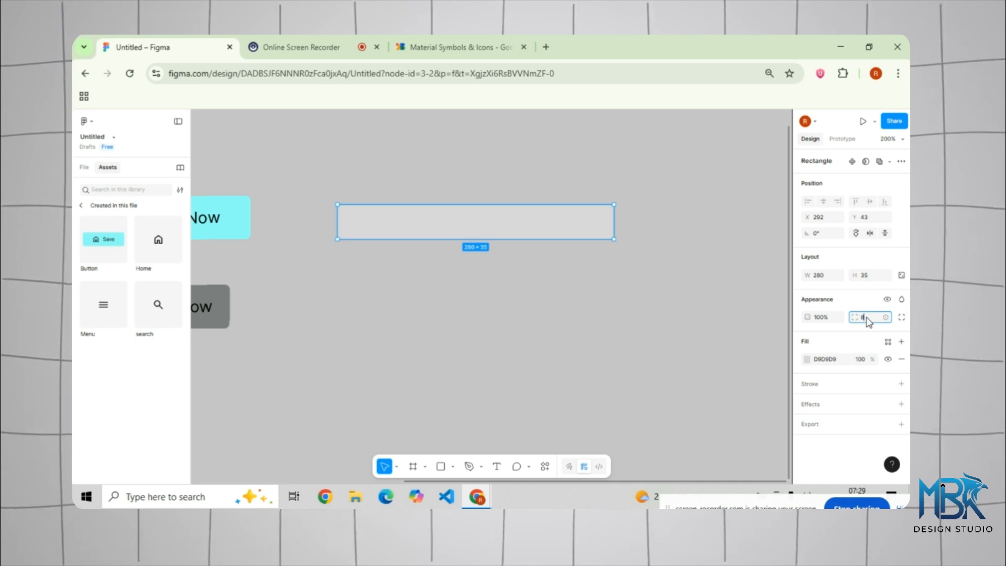
{"action": "left_click", "coordinate": [631, 308]}
- Give the rounded rectangle an inside grey stroke of 8F8F8F and remove its fill
{"action": "left_click", "coordinate": [550, 212]}
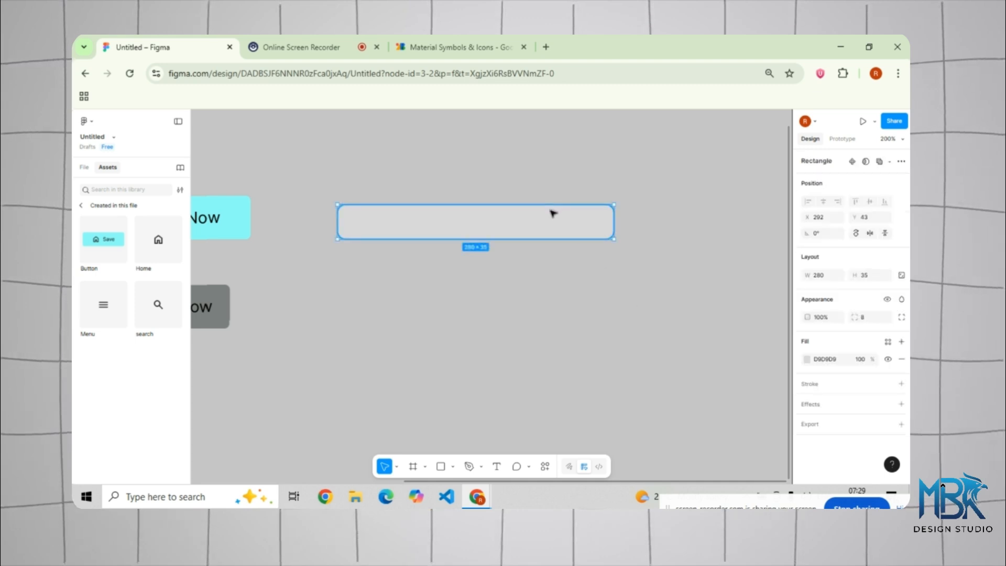
{"action": "left_click", "coordinate": [901, 384]}
{"action": "left_click", "coordinate": [806, 401]}
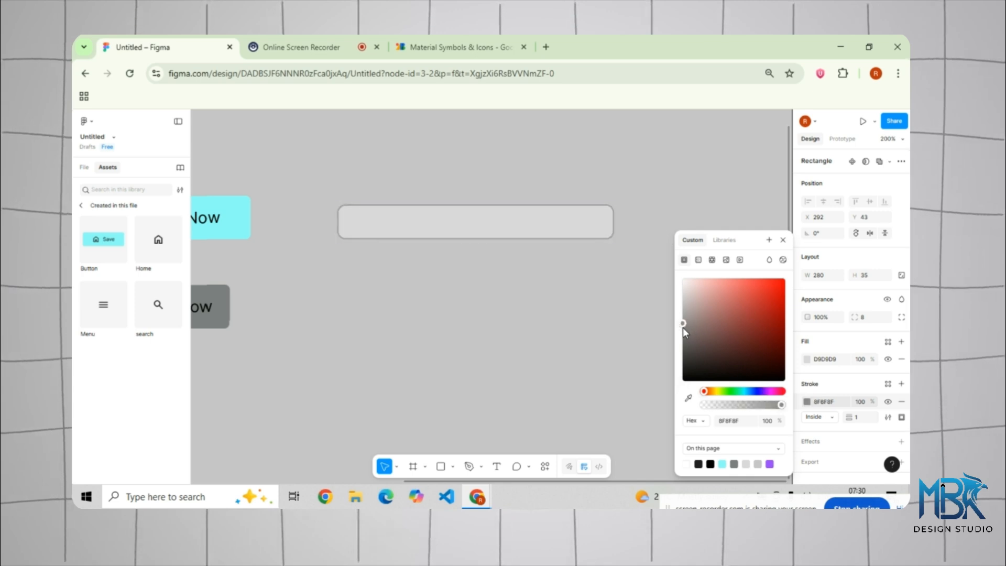
{"action": "left_click", "coordinate": [783, 239]}
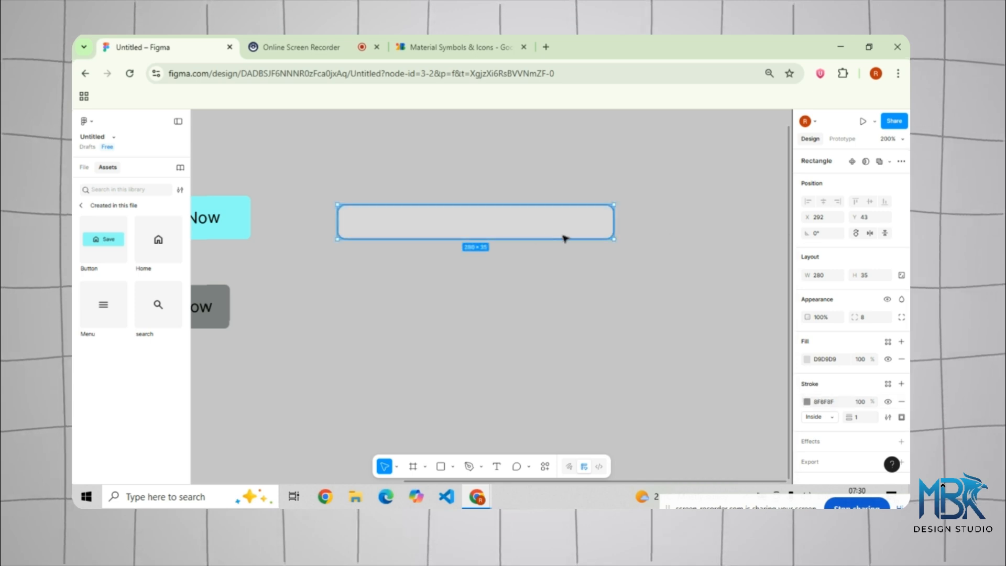
{"action": "left_click", "coordinate": [901, 359]}
{"action": "left_click", "coordinate": [368, 242]}
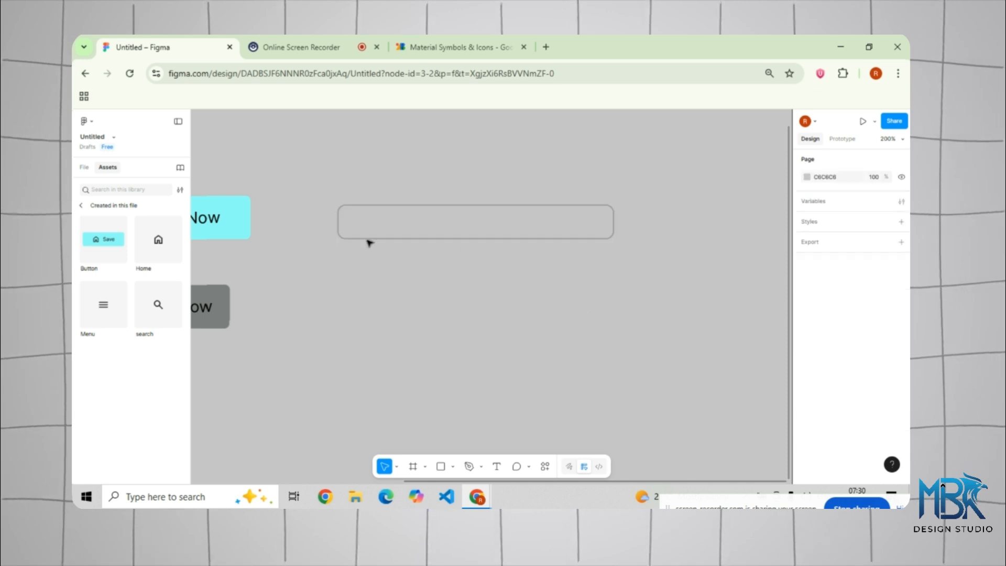
- Add the text "Enter Your Name" and place it inside the outlined rectangle near its left end
{"action": "left_click", "coordinate": [496, 466]}
{"action": "left_click", "coordinate": [457, 310]}
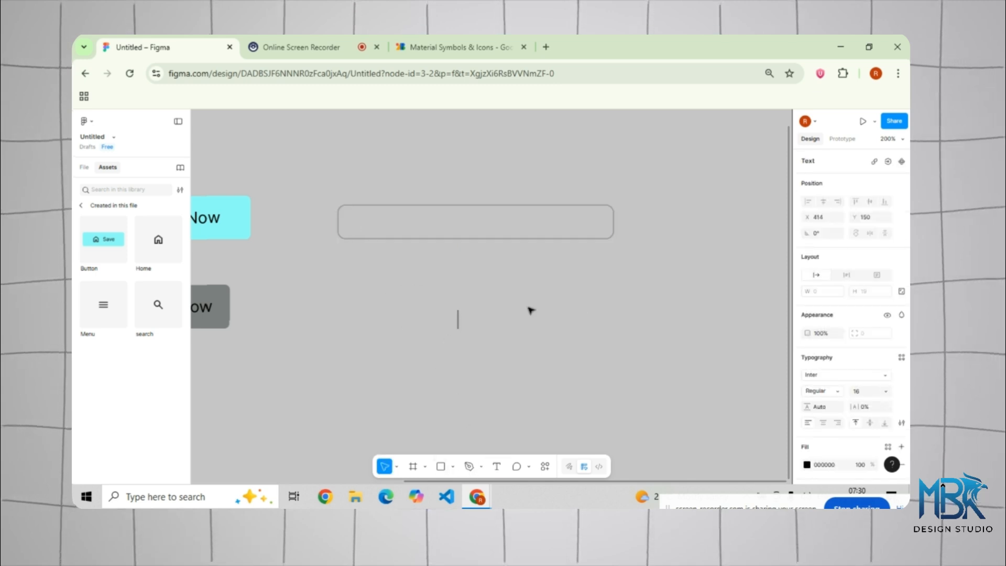
{"action": "type", "text": "E"}
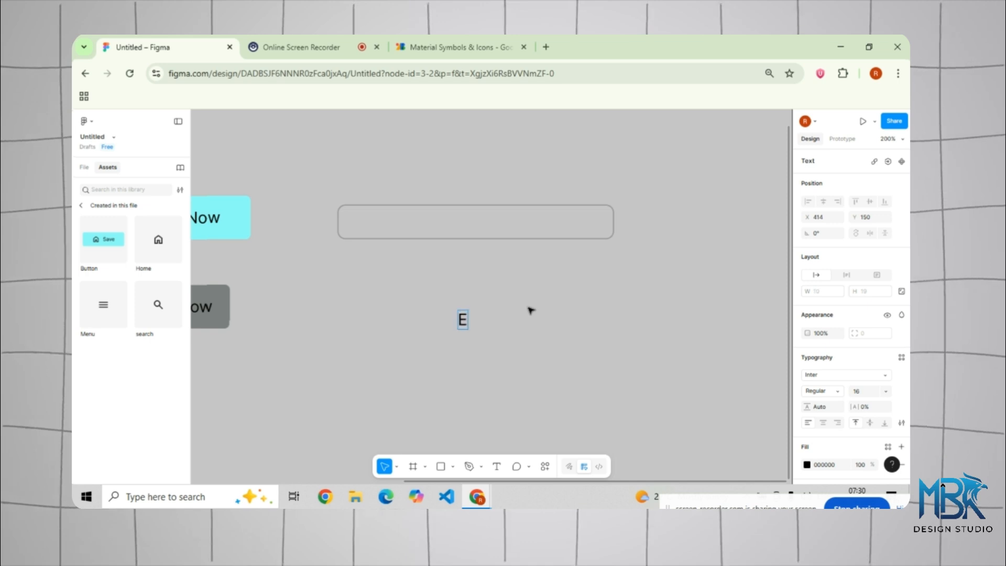
{"action": "type", "text": "nter Yo"}
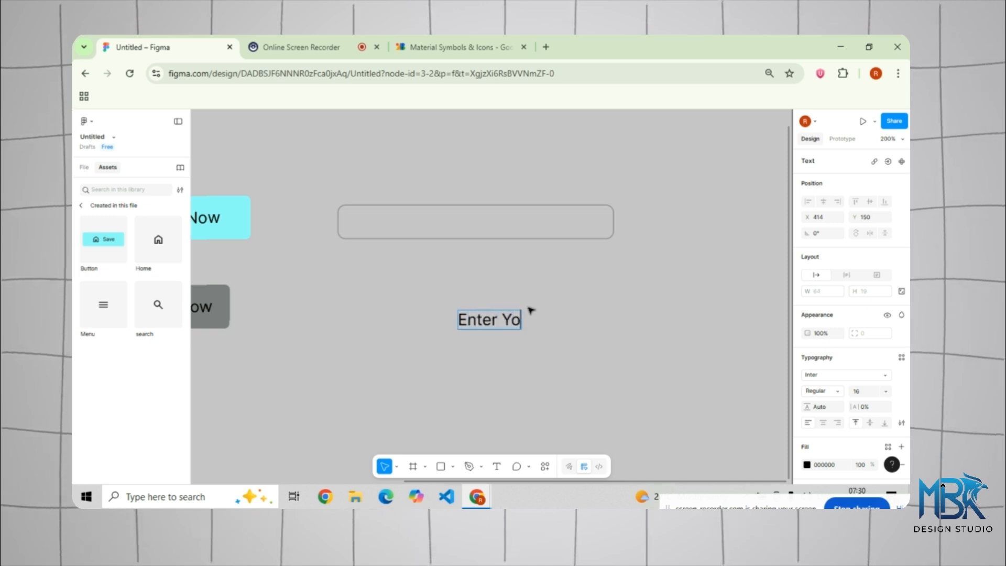
{"action": "type", "text": "ur F"}
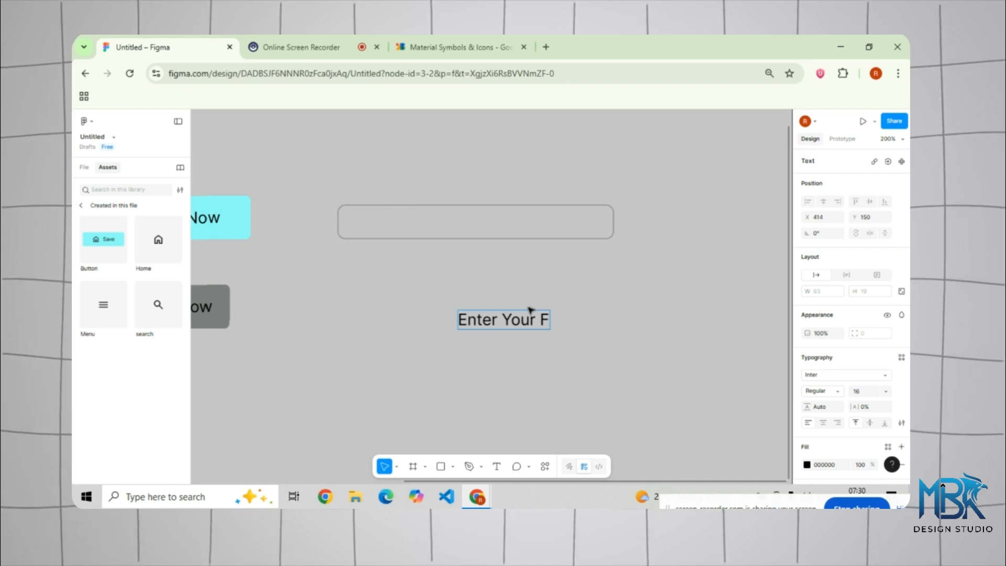
{"action": "key", "text": "BackSpace"}
{"action": "type", "text": "Nam"}
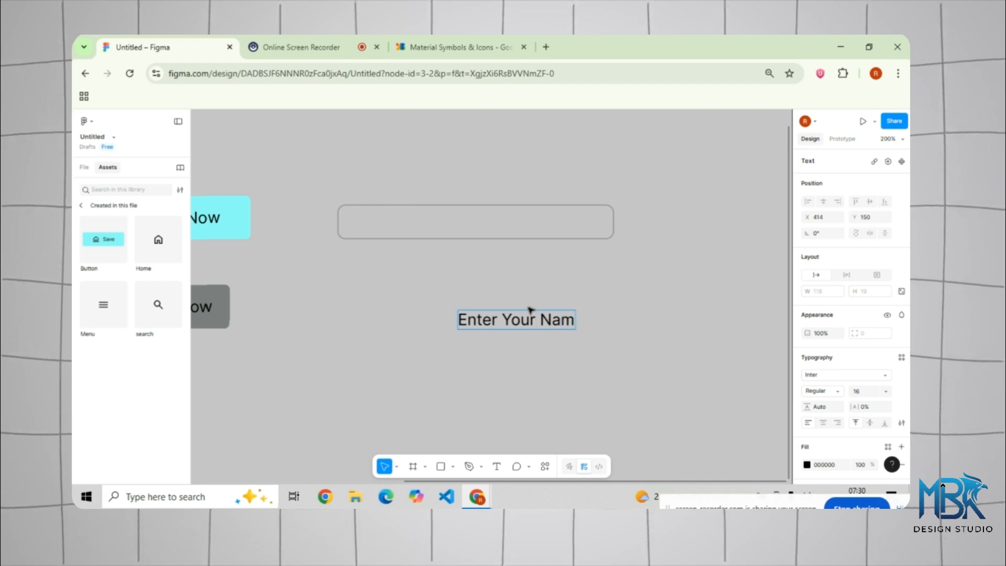
{"action": "type", "text": "e"}
{"action": "key", "text": "Escape"}
{"action": "left_click_drag", "start_coordinate": [505, 317], "coordinate": [427, 226]}
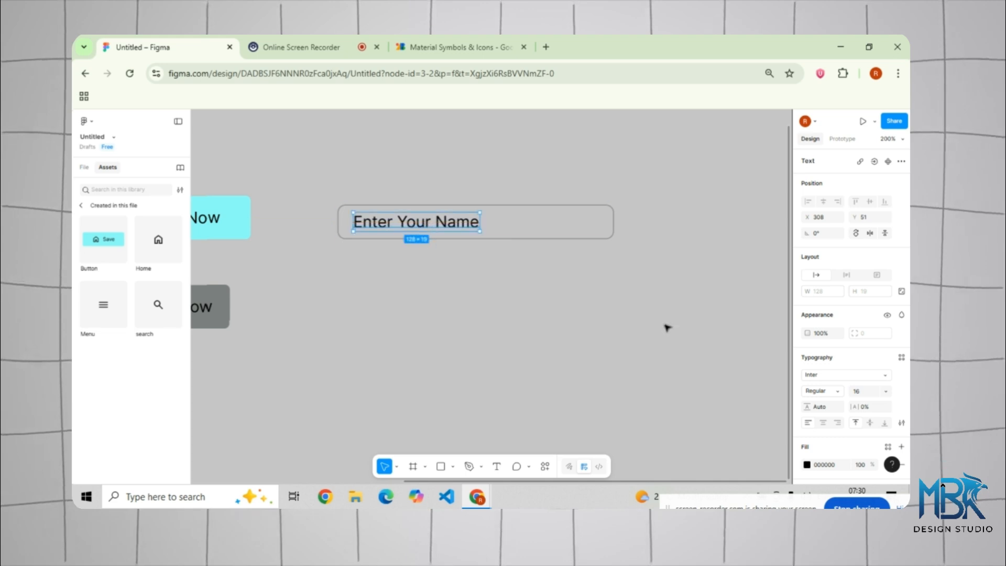
- Keep the placeholder text at size 16 and change its fill colour to grey 9C9393
{"action": "left_click", "coordinate": [886, 392]}
{"action": "left_click", "coordinate": [873, 342]}
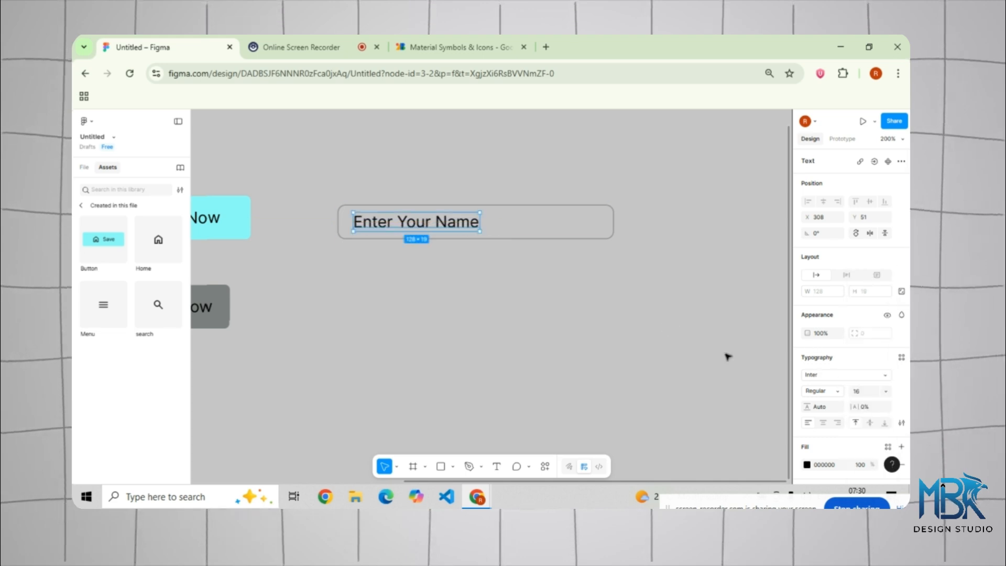
{"action": "left_click", "coordinate": [807, 464]}
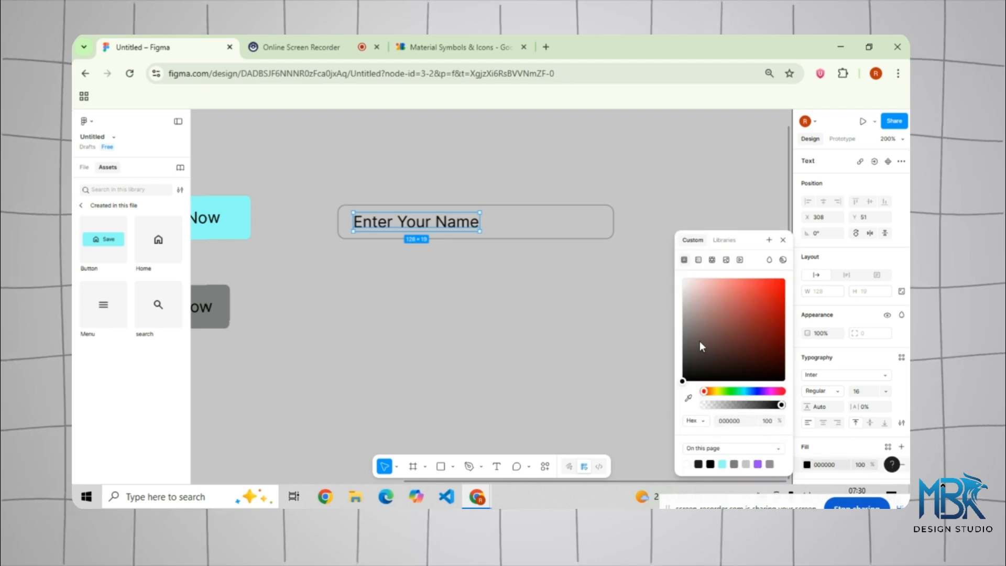
{"action": "left_click_drag", "start_coordinate": [699, 341], "coordinate": [687, 318]}
{"action": "left_click", "coordinate": [585, 342]}
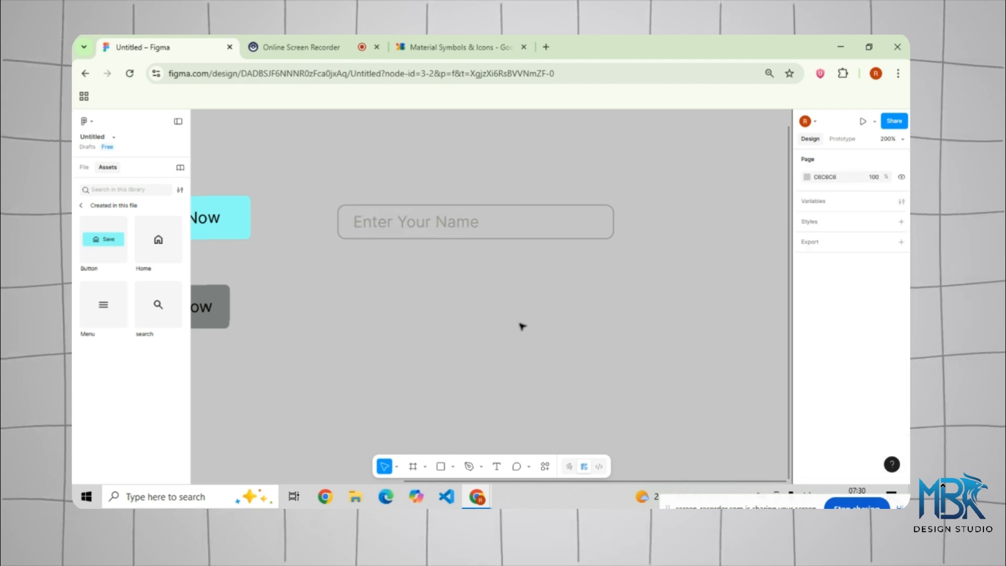
- Turn the rectangle and its placeholder text into one component and add a second variant
{"action": "left_click_drag", "start_coordinate": [332, 184], "coordinate": [627, 278]}
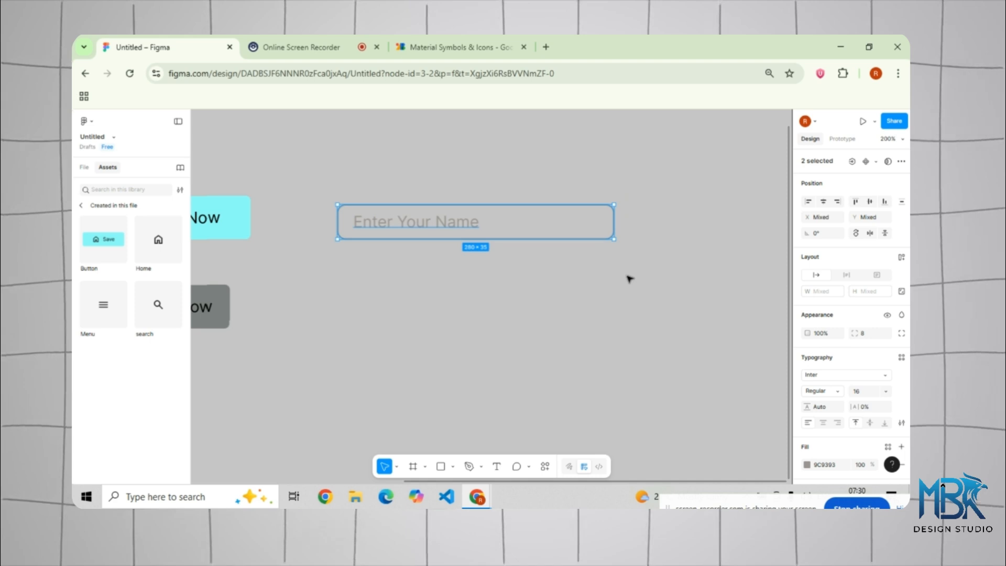
{"action": "left_click", "coordinate": [866, 162]}
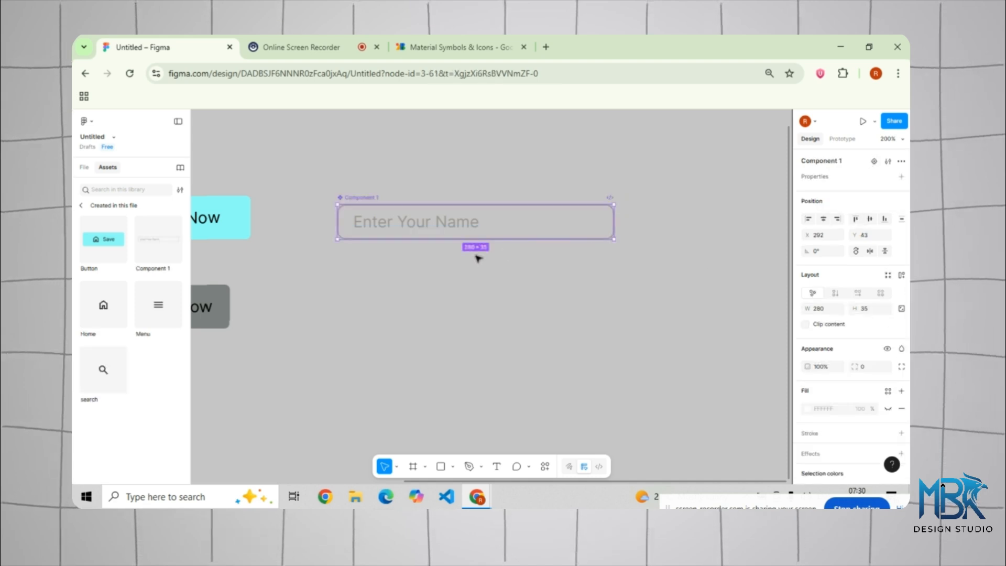
{"action": "left_click", "coordinate": [874, 162]}
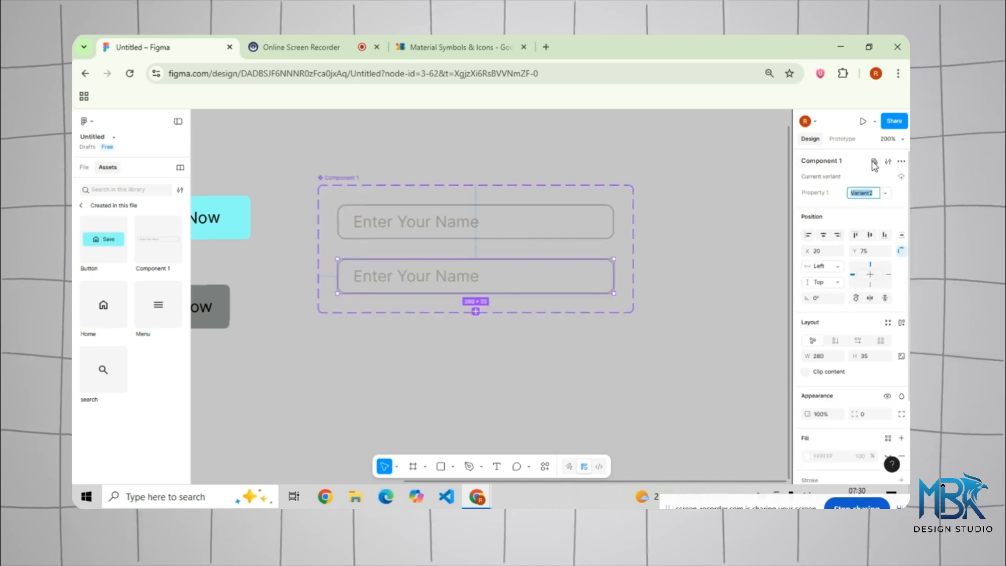
{"action": "left_click", "coordinate": [472, 366]}
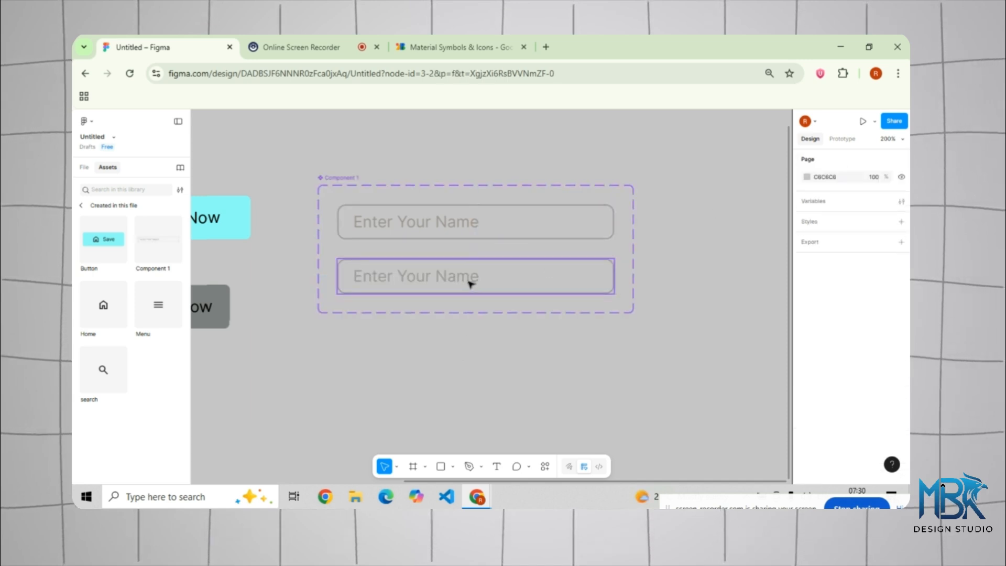
- Replace the placeholder text in the second input field variant with a "|" cursor character
{"action": "left_click", "coordinate": [470, 282]}
{"action": "double_click", "coordinate": [470, 282]}
{"action": "double_click", "coordinate": [469, 279]}
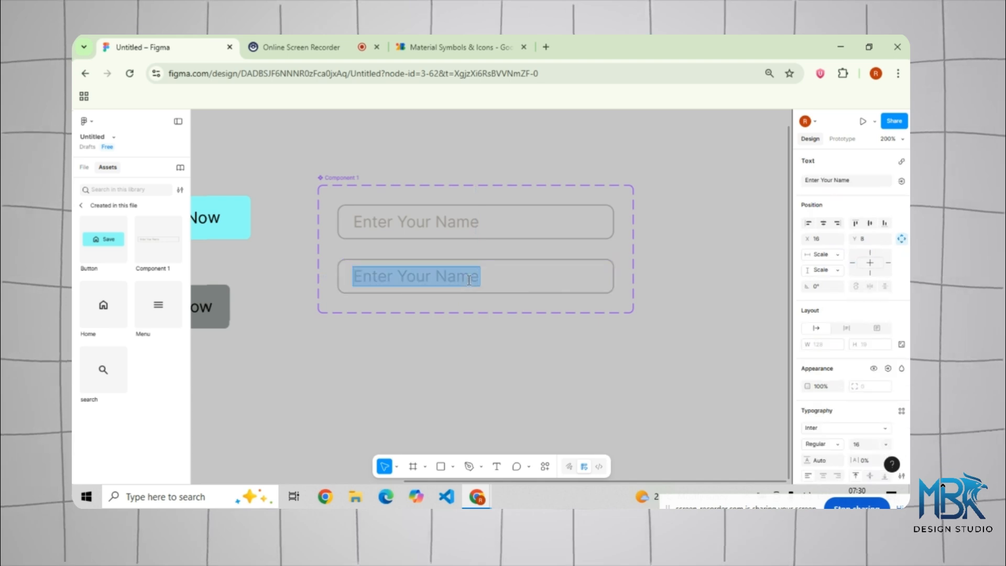
{"action": "key", "text": "BackSpace"}
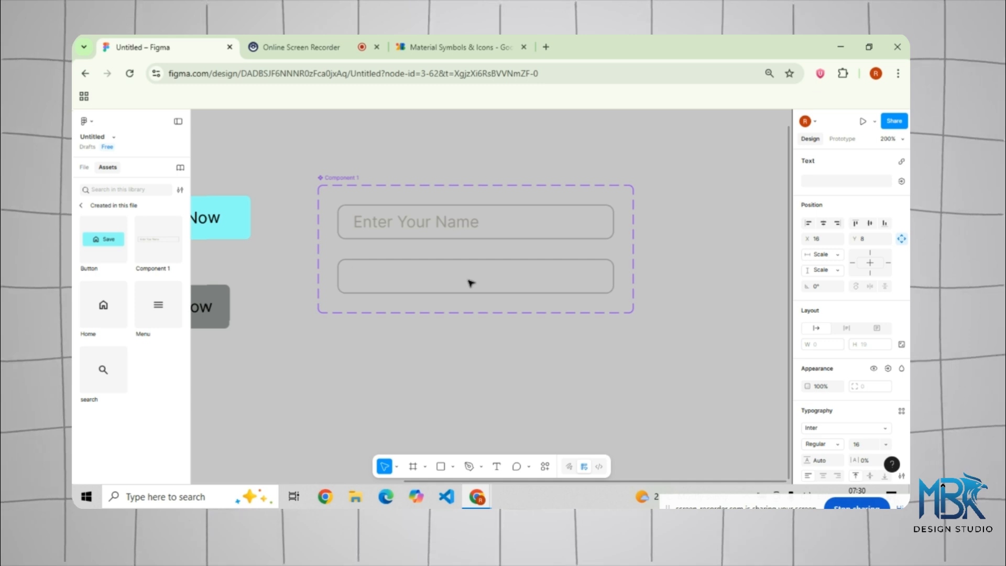
{"action": "type", "text": "|"}
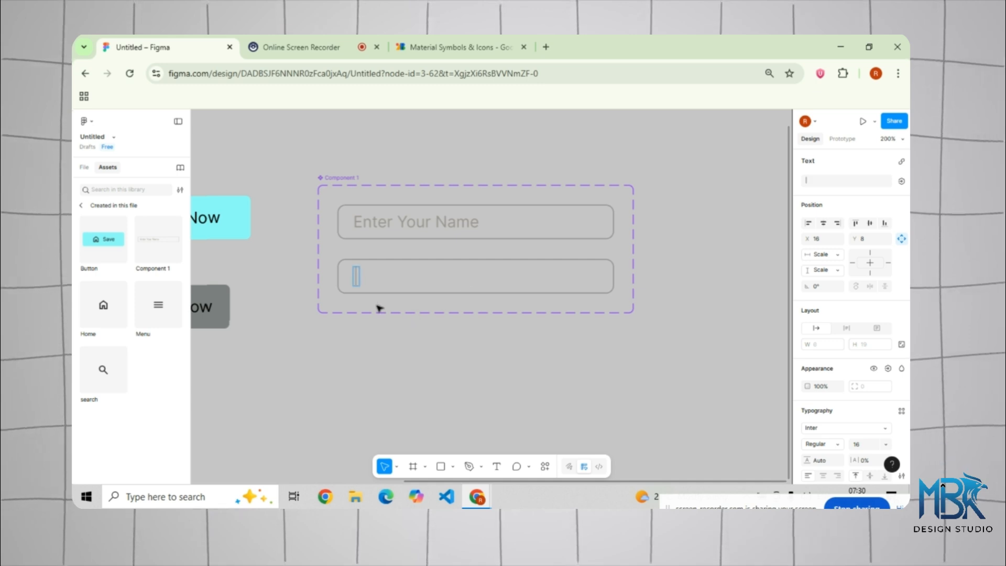
{"action": "key", "text": "Escape"}
- Darken the cursor character's fill colour in the second variant to 5B5A5A
{"action": "scroll", "coordinate": [882, 385], "scroll_direction": "down", "scroll_amount": 1}
{"action": "scroll", "coordinate": [881, 385], "scroll_direction": "down", "scroll_amount": 1}
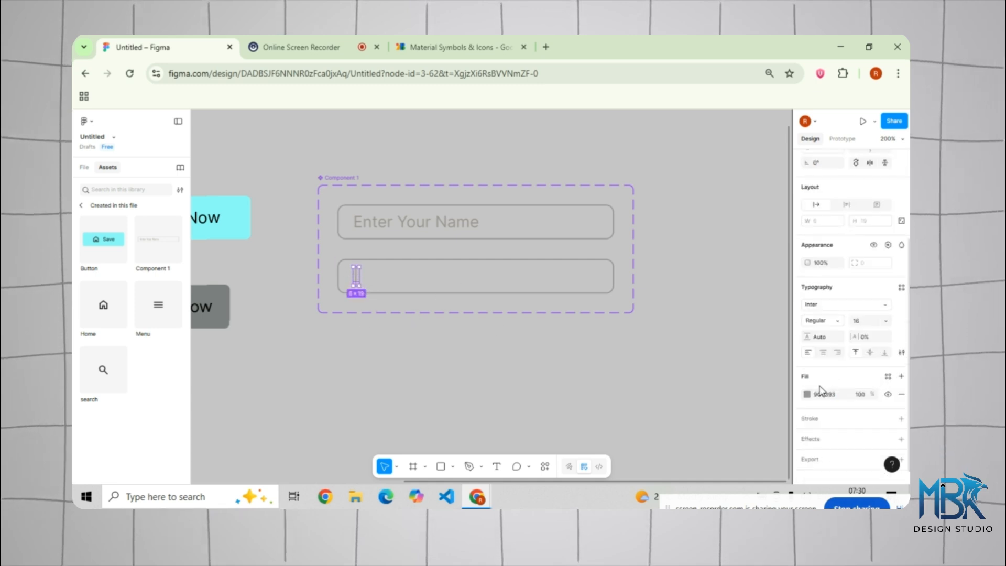
{"action": "left_click", "coordinate": [807, 394]}
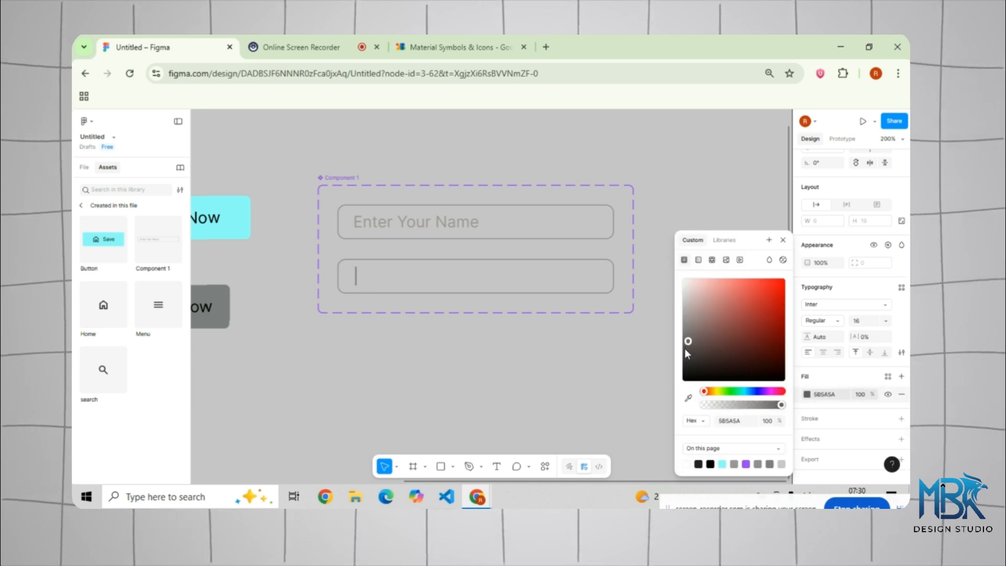
{"action": "left_click", "coordinate": [488, 361]}
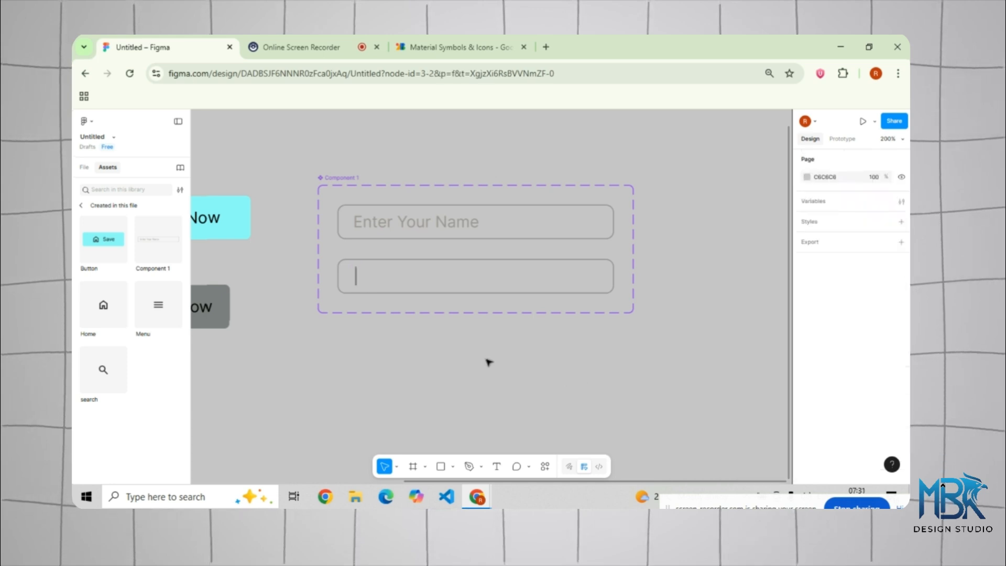
- Add a third input field variant and replace its cursor character with a sample first name
{"action": "left_click", "coordinate": [463, 292]}
{"action": "left_click", "coordinate": [475, 313]}
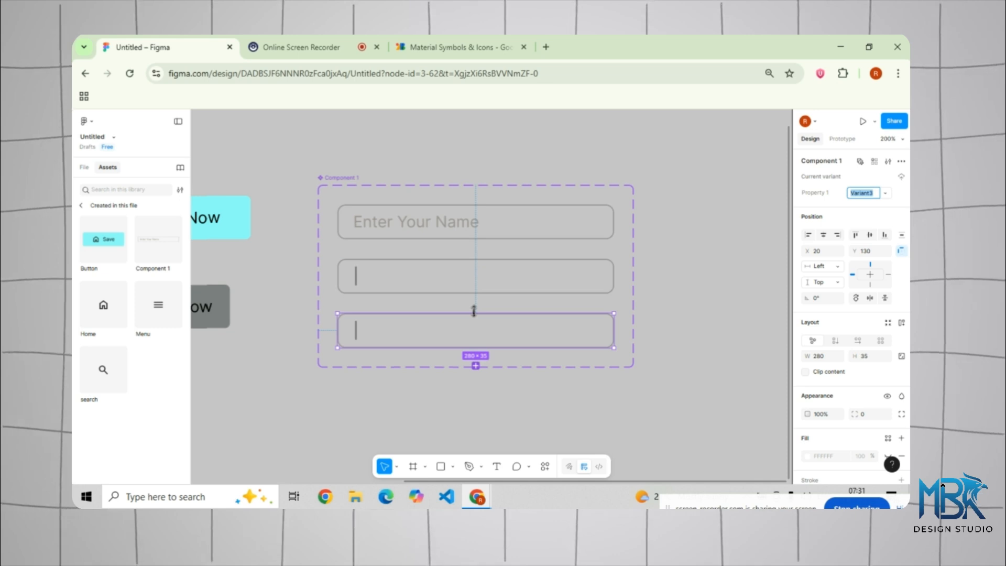
{"action": "left_click", "coordinate": [364, 331]}
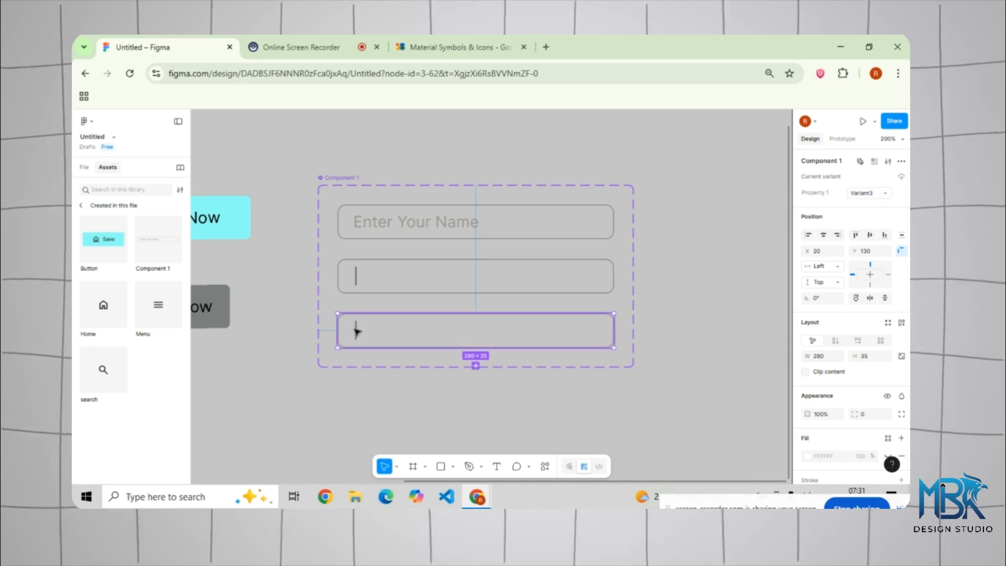
{"action": "double_click", "coordinate": [357, 332]}
{"action": "double_click", "coordinate": [358, 332]}
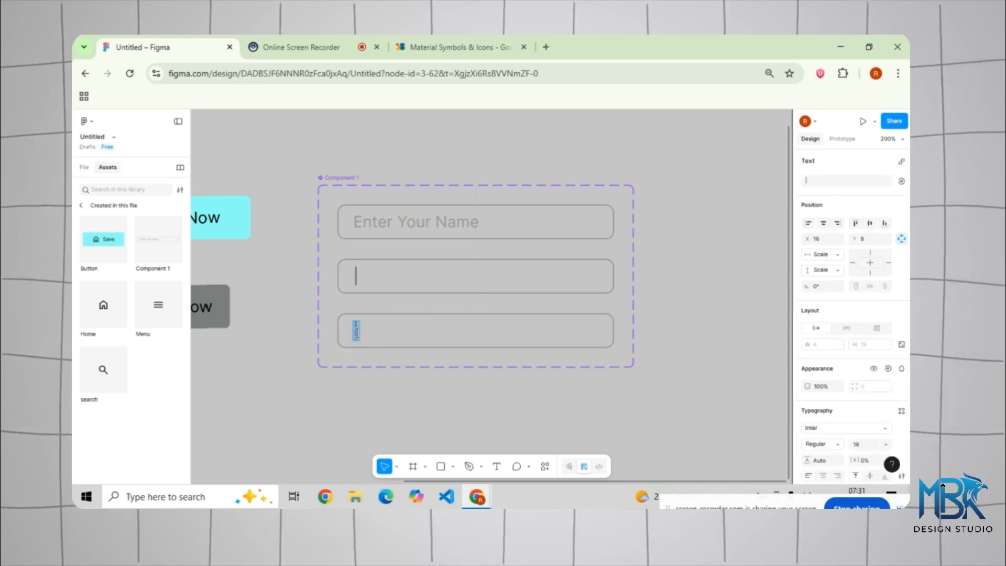
{"action": "key", "text": "BackSpace"}
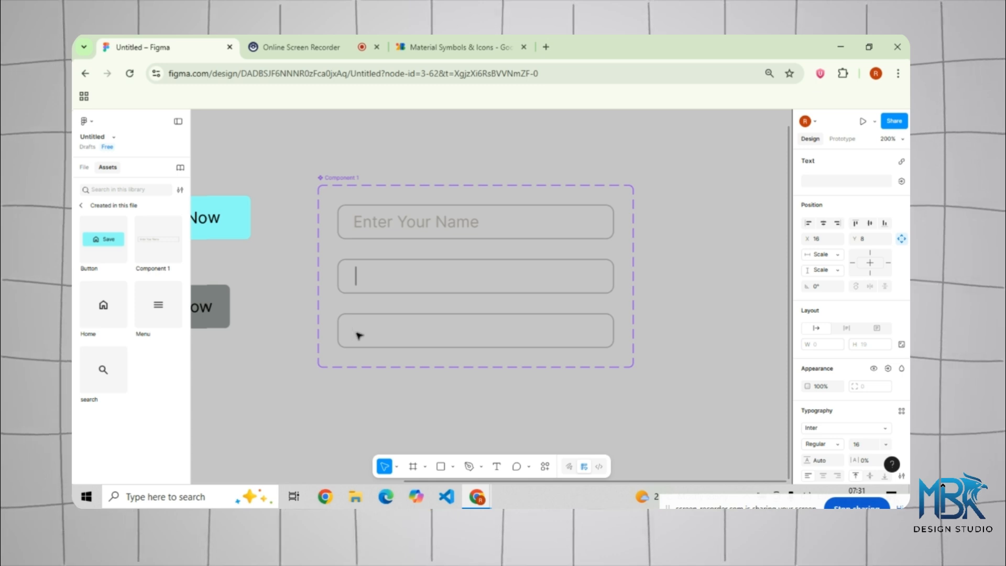
{"action": "type", "text": "D"}
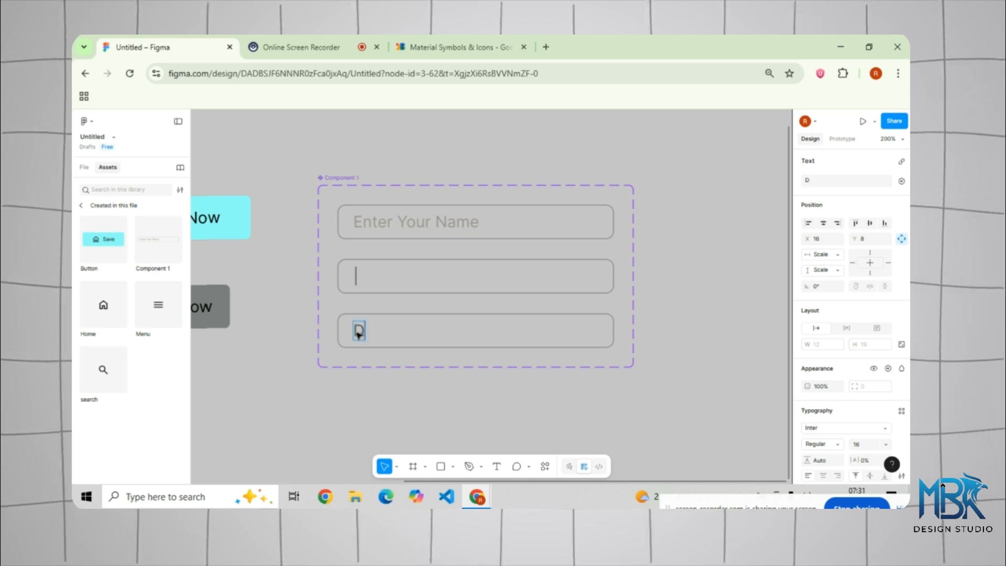
{"action": "type", "text": "eeepak"}
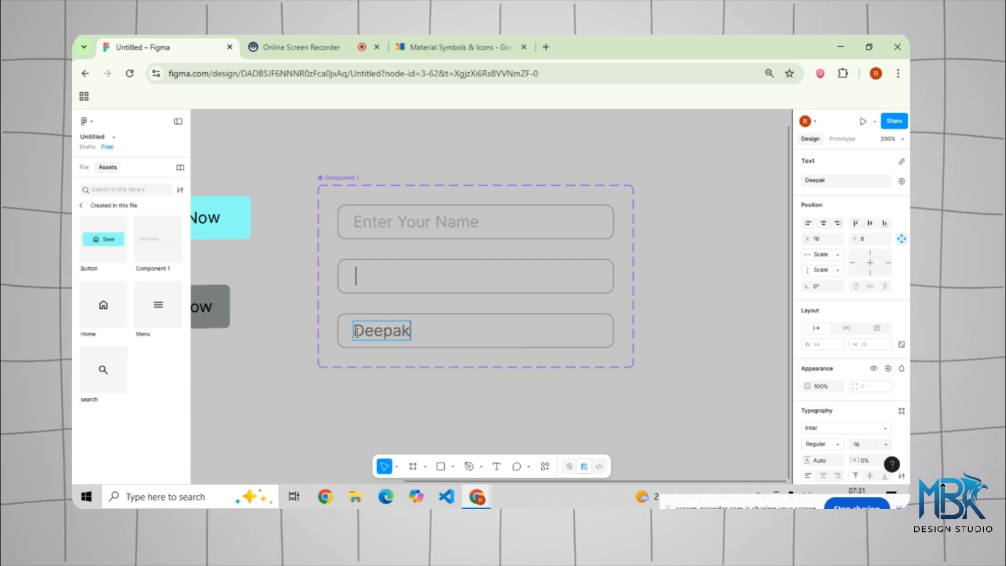
{"action": "key", "text": "Escape"}
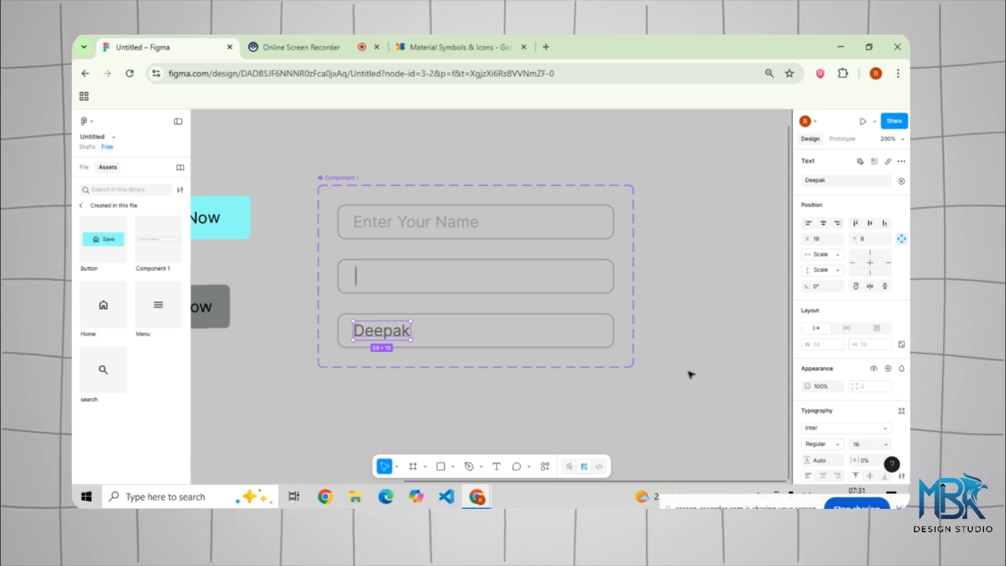
- Add a fourth variant below the third one in the input field component set
{"action": "left_click", "coordinate": [518, 347]}
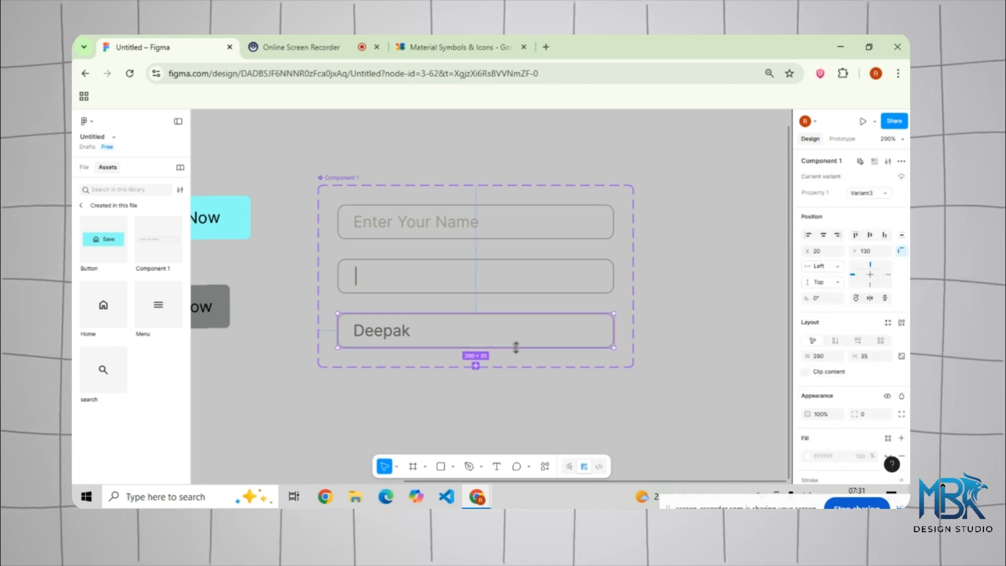
{"action": "left_click", "coordinate": [473, 365]}
{"action": "scroll", "coordinate": [650, 339], "scroll_direction": "down", "scroll_amount": 2}
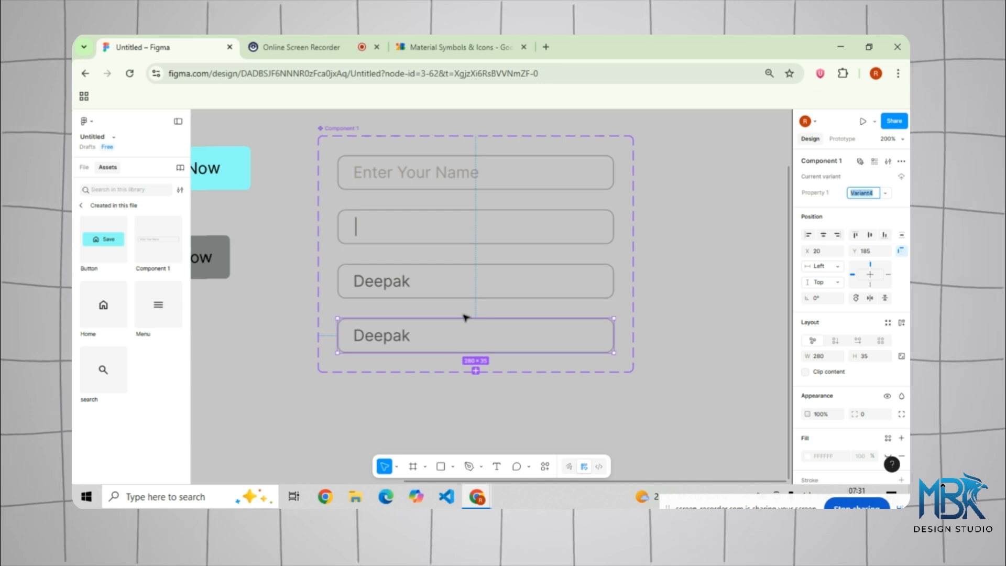
{"action": "left_click", "coordinate": [730, 303]}
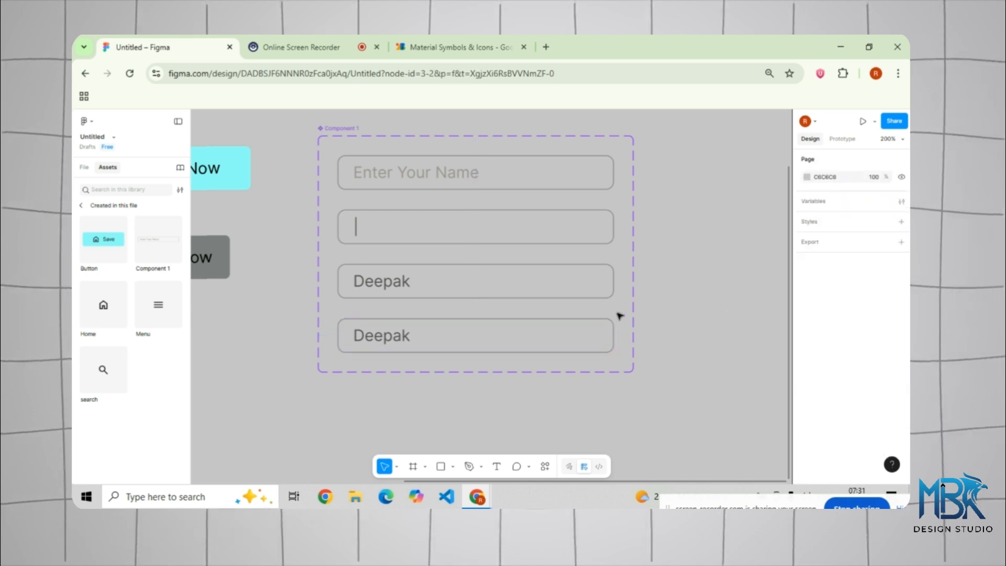
- Try adding a 00FF59 green inside stroke to the fourth variant's frame, and undo it
{"action": "left_click", "coordinate": [613, 324]}
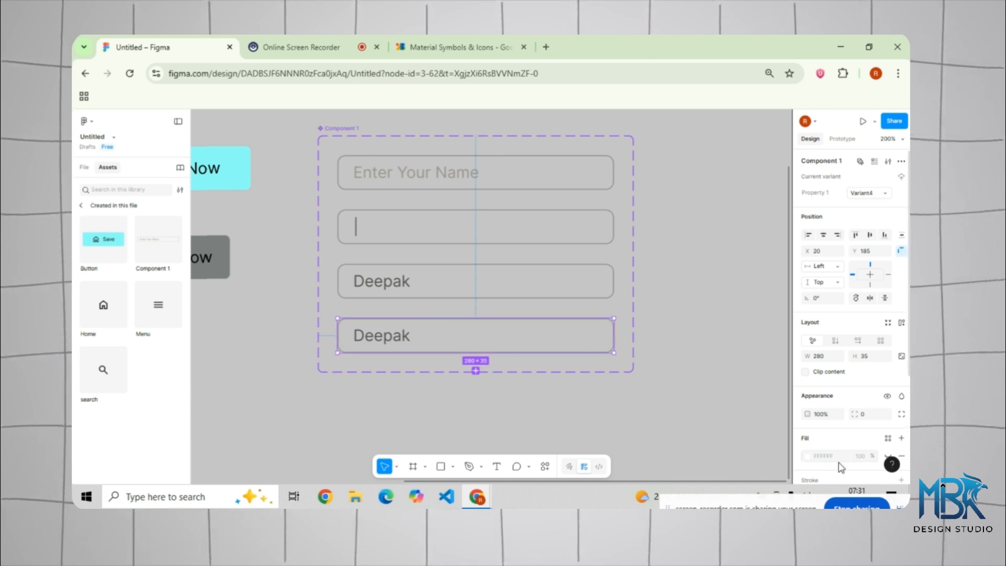
{"action": "scroll", "coordinate": [878, 419], "scroll_direction": "down", "scroll_amount": 3}
{"action": "left_click", "coordinate": [901, 356]}
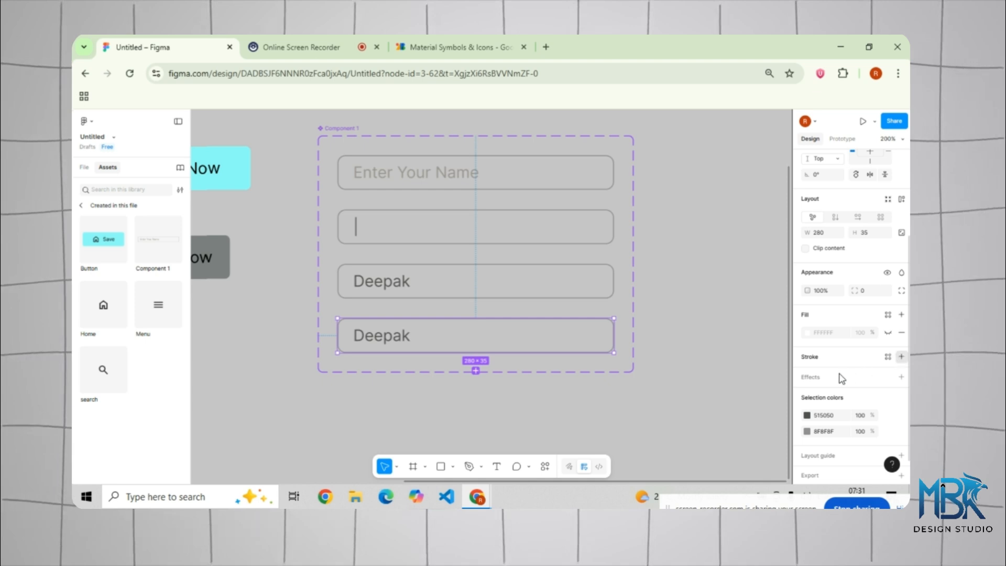
{"action": "left_click", "coordinate": [807, 374]}
{"action": "left_click", "coordinate": [735, 378]}
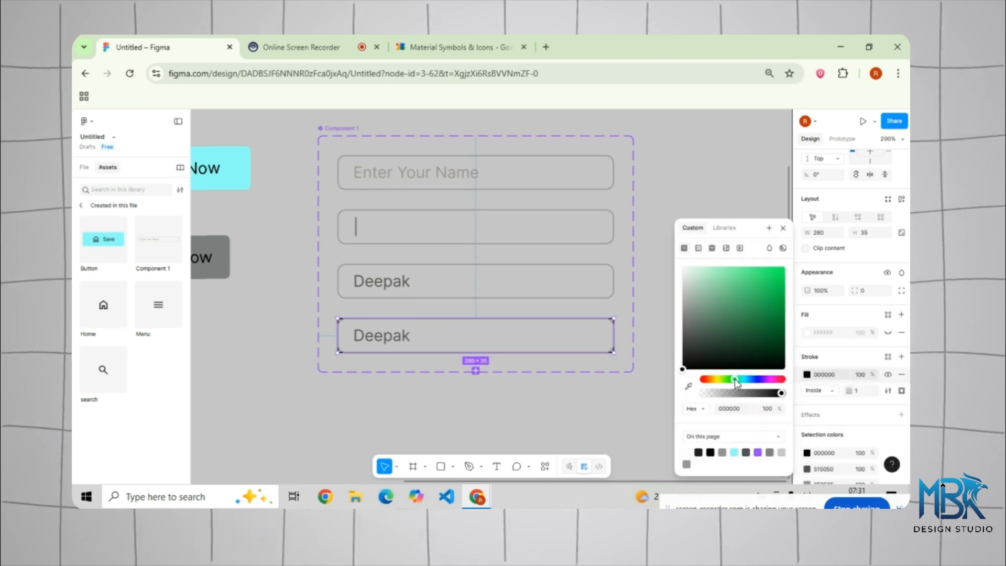
{"action": "left_click", "coordinate": [762, 267]}
{"action": "left_click_drag", "start_coordinate": [762, 268], "coordinate": [787, 268]}
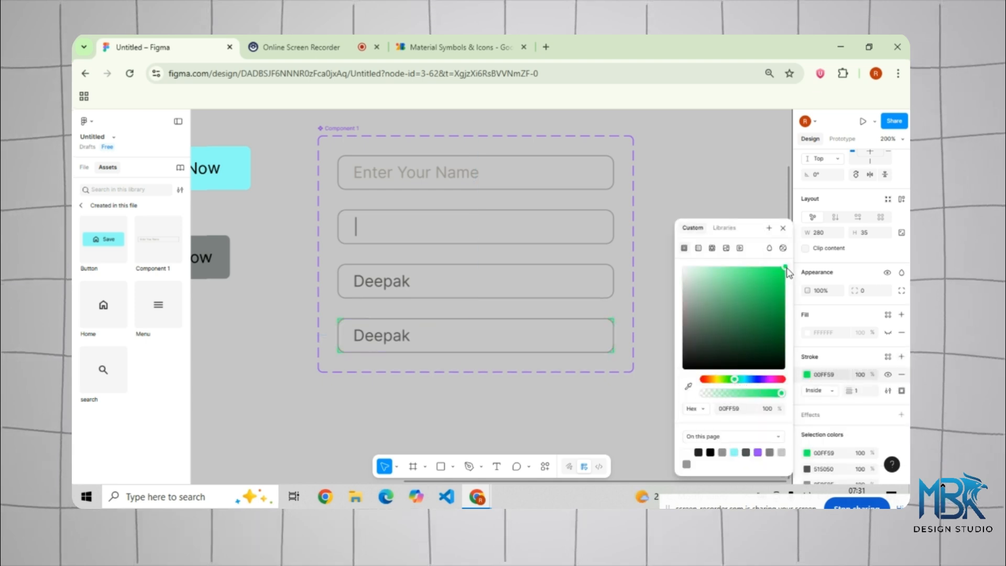
{"action": "left_click", "coordinate": [783, 229]}
{"action": "key", "text": "ctrl+z"}
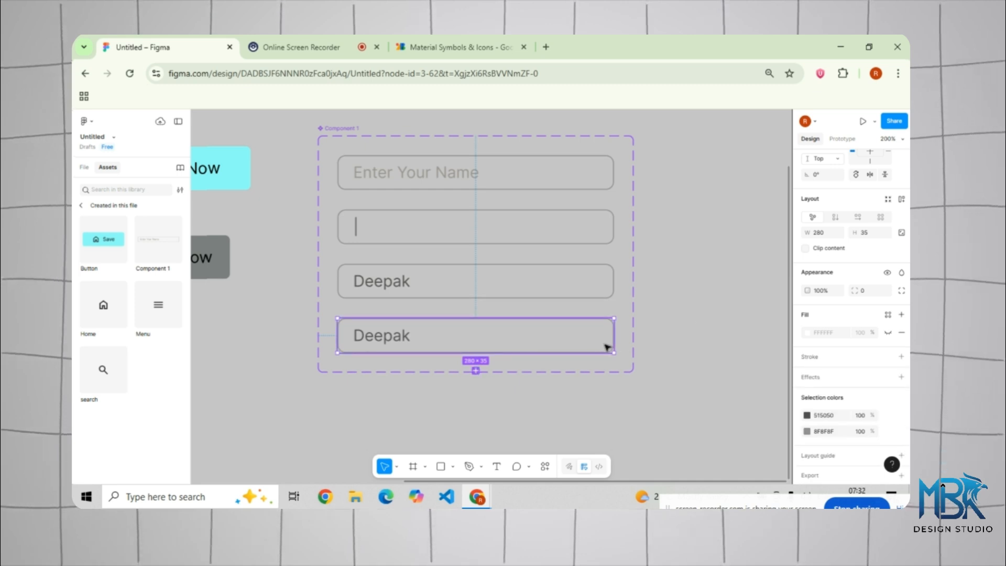
- Recolour the grey outline of the fourth input field variant to green 00F71D
{"action": "left_click", "coordinate": [806, 431]}
{"action": "left_click", "coordinate": [734, 452]}
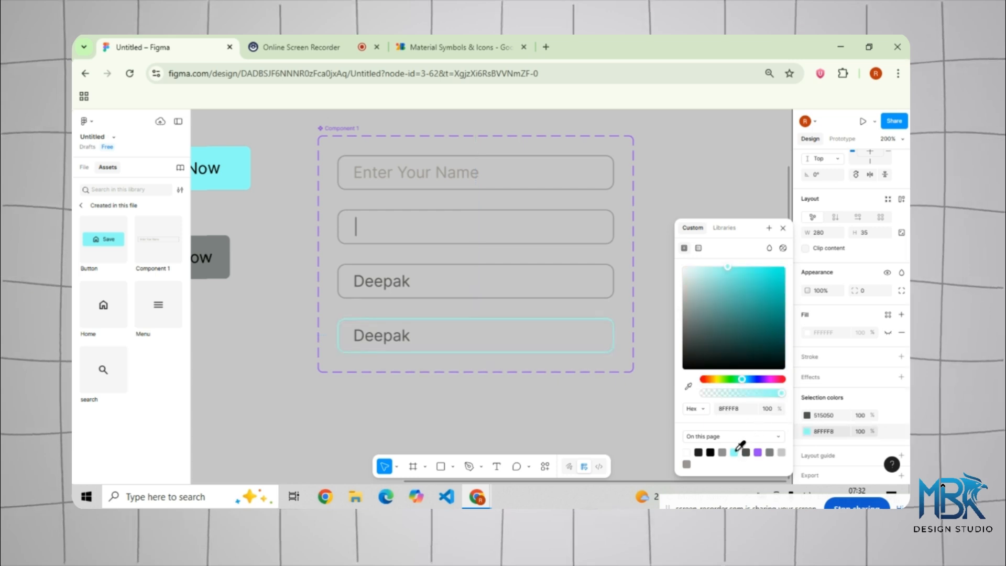
{"action": "left_click", "coordinate": [732, 379]}
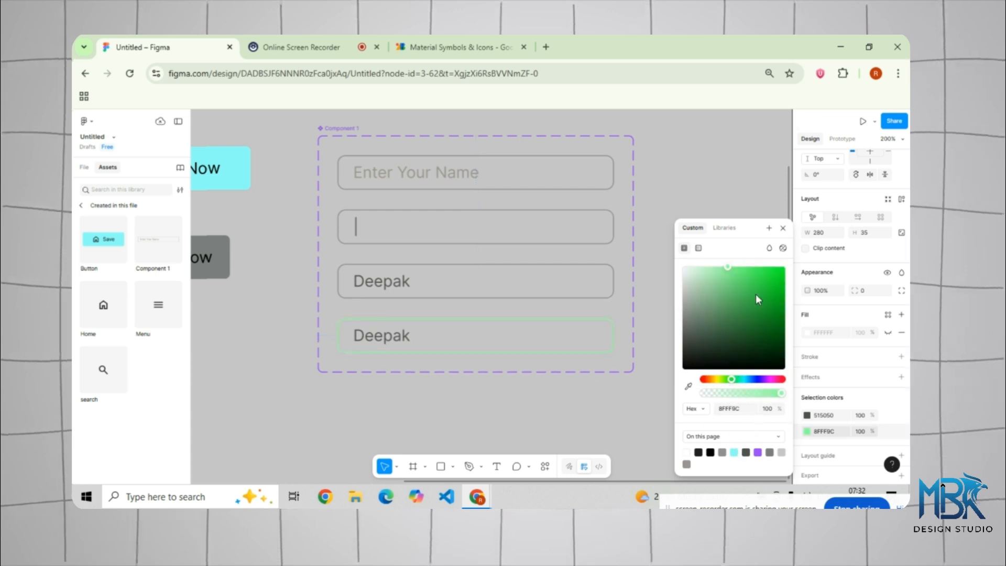
{"action": "left_click", "coordinate": [775, 269]}
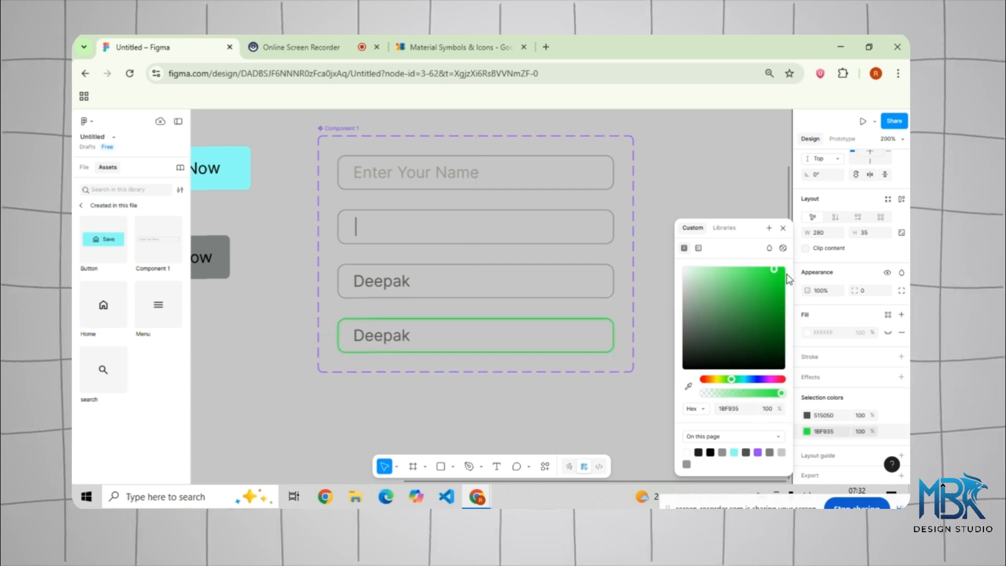
{"action": "left_click", "coordinate": [747, 188]}
- Apply a drop shadow effect to the green-outlined fourth variant
{"action": "left_click", "coordinate": [611, 348]}
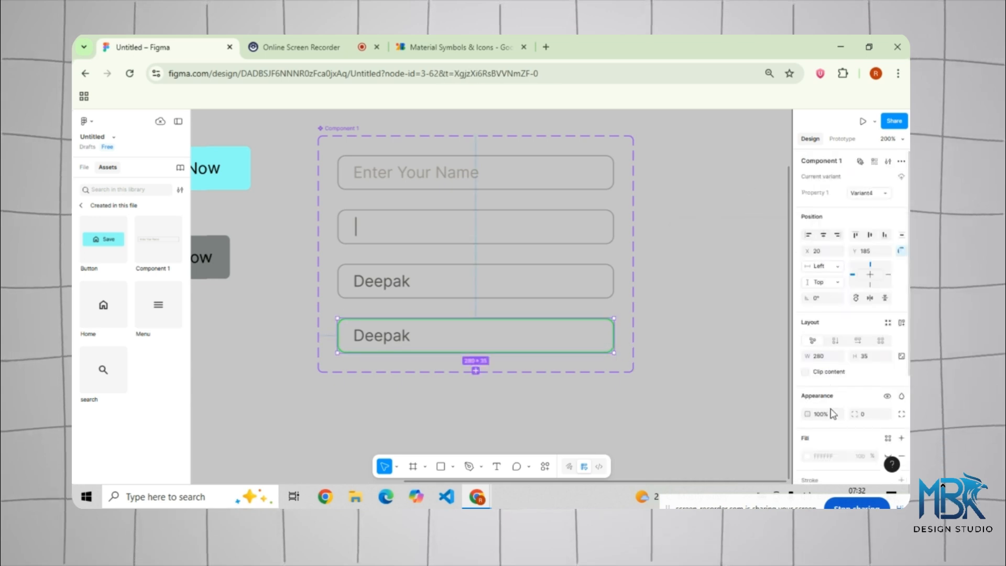
{"action": "scroll", "coordinate": [880, 347], "scroll_direction": "down", "scroll_amount": 3}
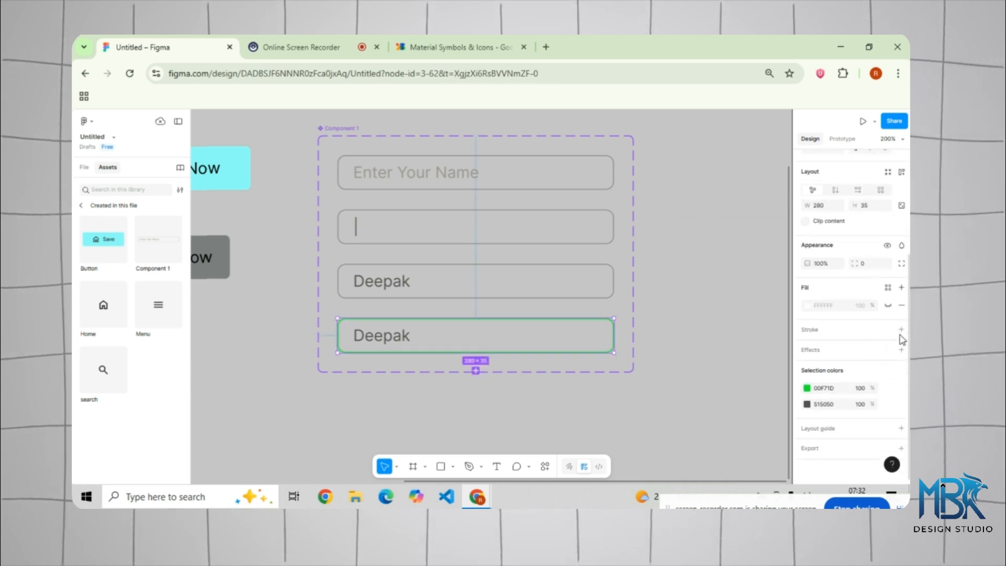
{"action": "left_click", "coordinate": [901, 349]}
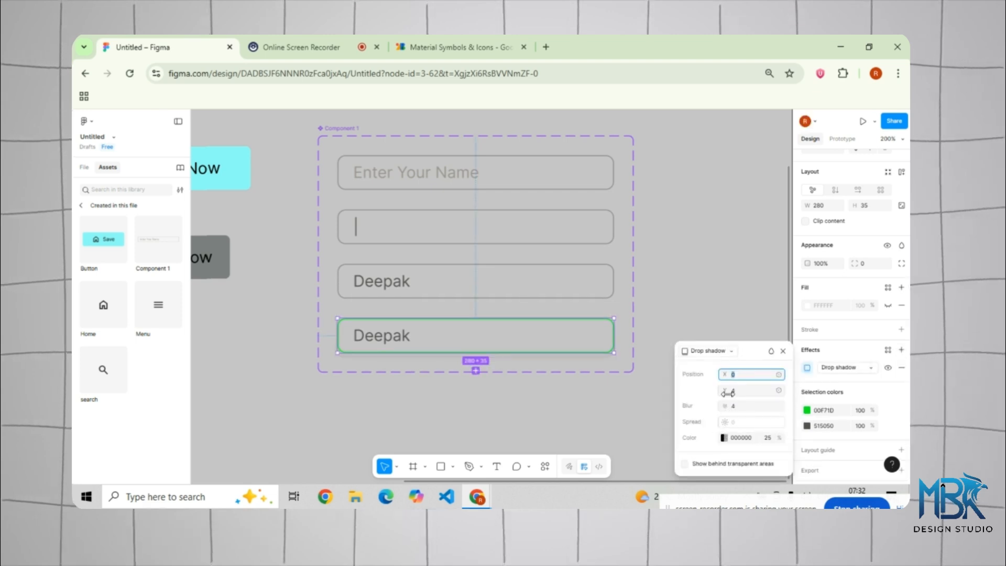
{"action": "left_click", "coordinate": [694, 330]}
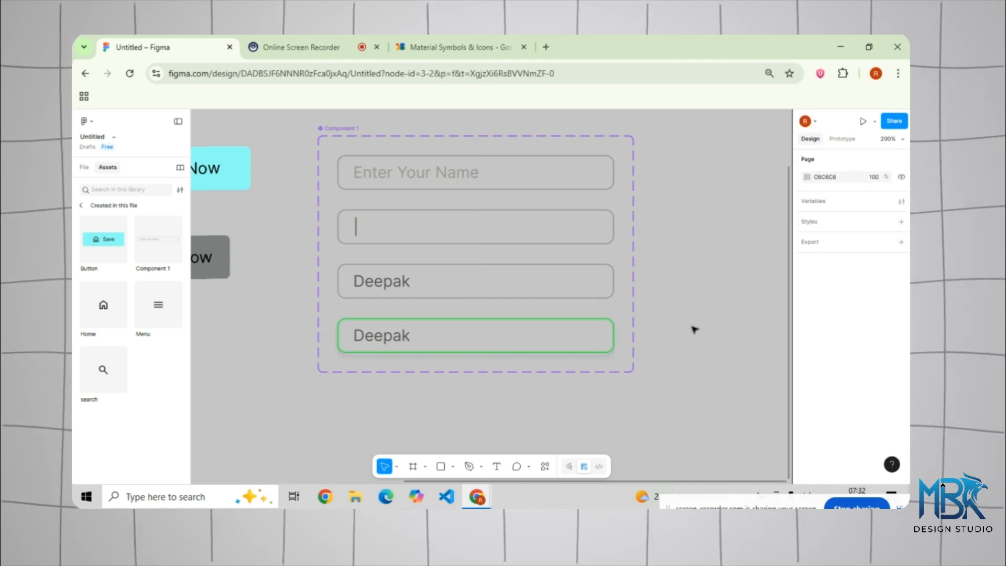
- Set the fourth variant's drop shadow to a Y offset of -1 and a green 22F23A colour at 100% opacity
{"action": "left_click", "coordinate": [615, 341]}
{"action": "scroll", "coordinate": [824, 438], "scroll_direction": "down", "scroll_amount": 5}
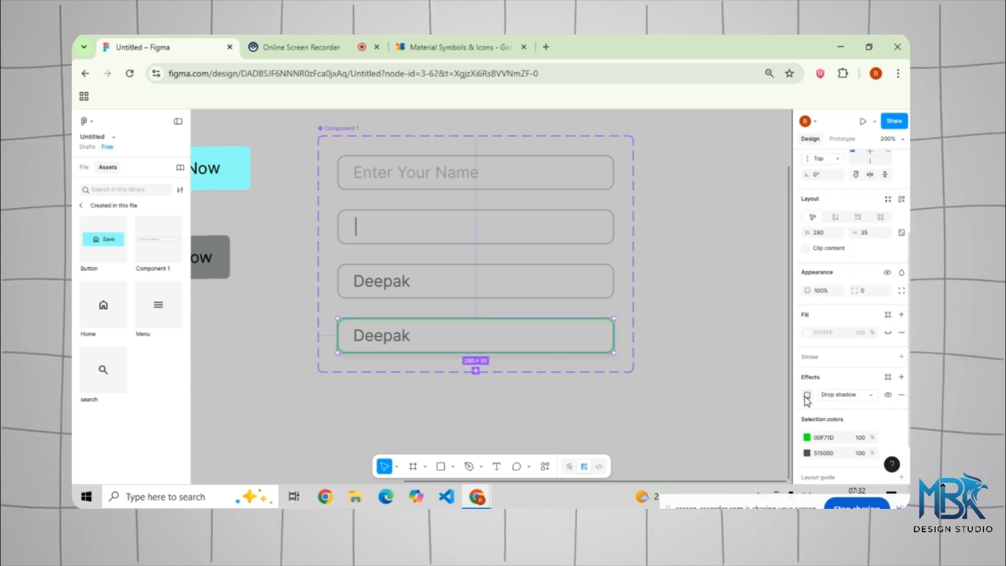
{"action": "left_click", "coordinate": [807, 395]}
{"action": "left_click_drag", "start_coordinate": [725, 391], "coordinate": [724, 393]}
{"action": "left_click", "coordinate": [723, 437]}
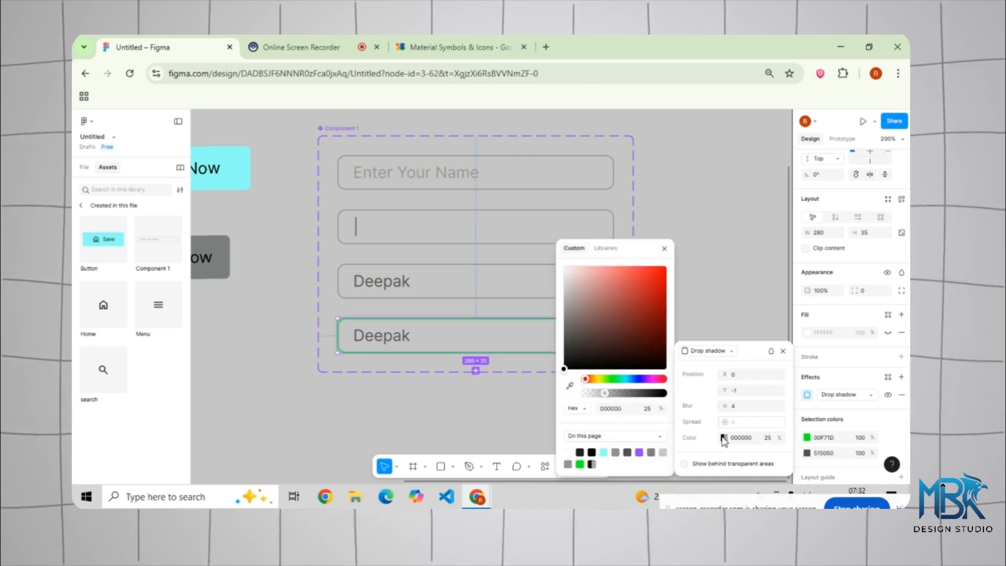
{"action": "left_click", "coordinate": [579, 464]}
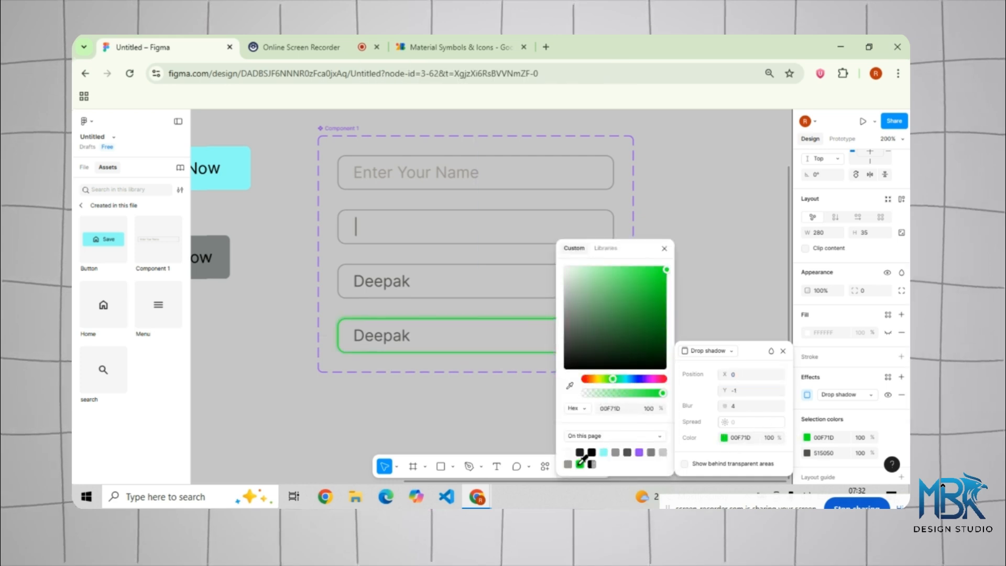
{"action": "left_click", "coordinate": [660, 298]}
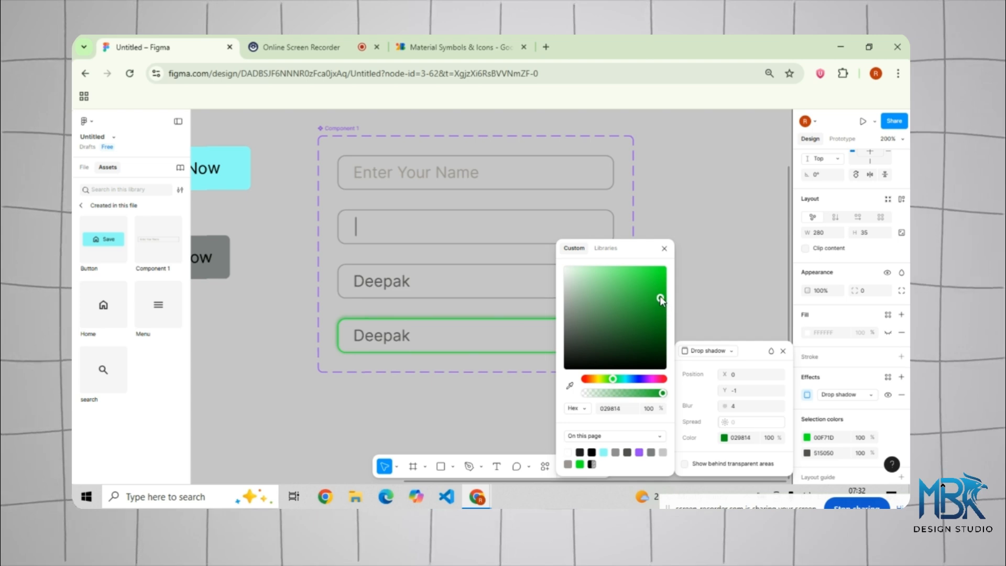
{"action": "left_click_drag", "start_coordinate": [659, 295], "coordinate": [652, 271]}
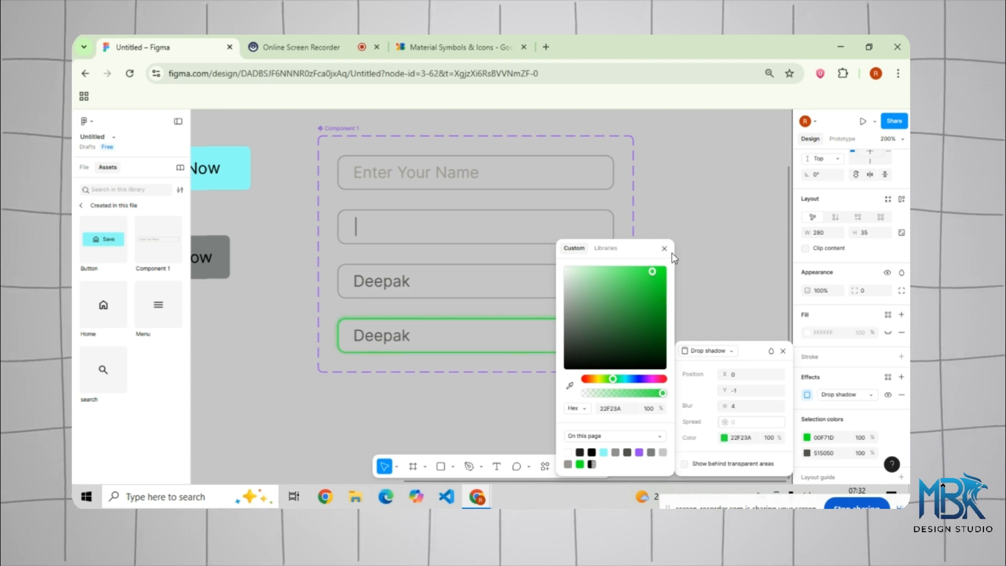
{"action": "left_click", "coordinate": [664, 248]}
{"action": "left_click", "coordinate": [705, 292]}
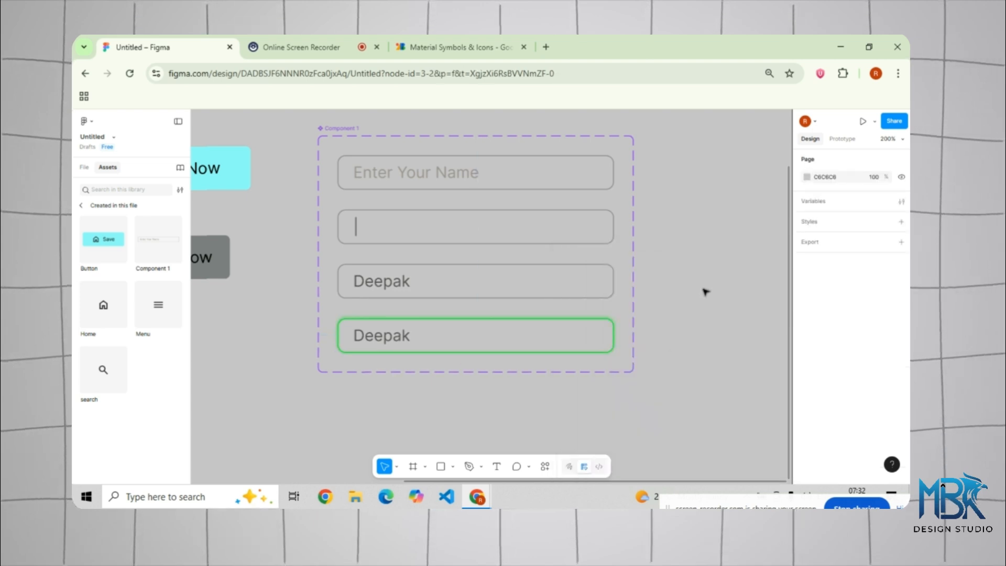
- Add a fifth input field variant below the green-outlined one, keeping its sample name
{"action": "left_click", "coordinate": [489, 320]}
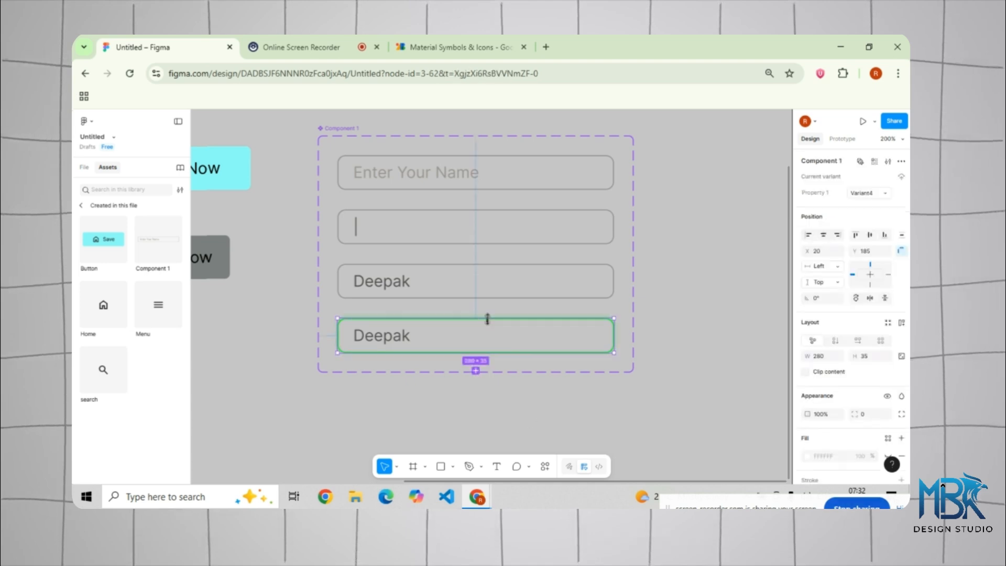
{"action": "left_click", "coordinate": [474, 370]}
{"action": "scroll", "coordinate": [471, 371], "scroll_direction": "down", "scroll_amount": 2}
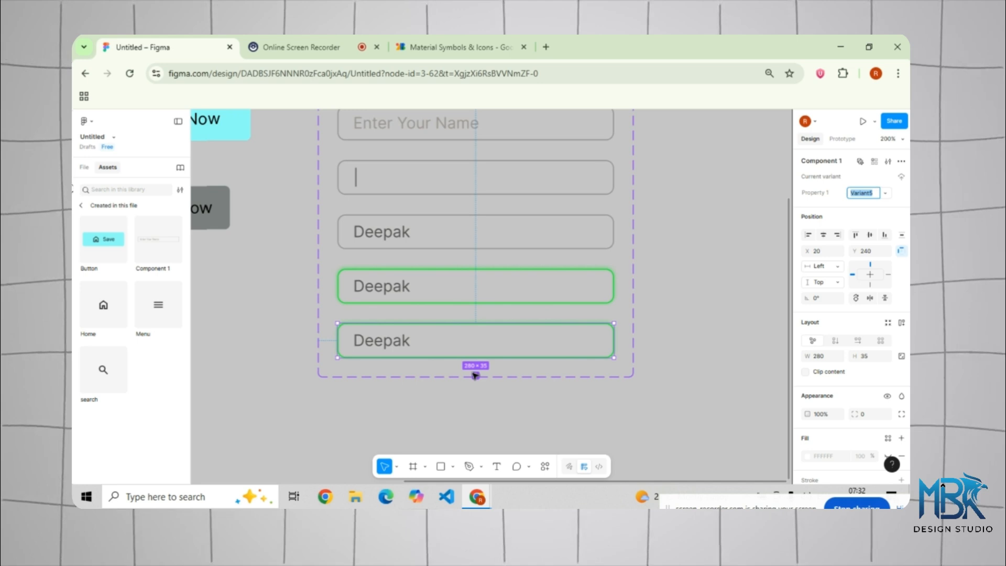
{"action": "left_click", "coordinate": [396, 347]}
{"action": "double_click", "coordinate": [395, 346]}
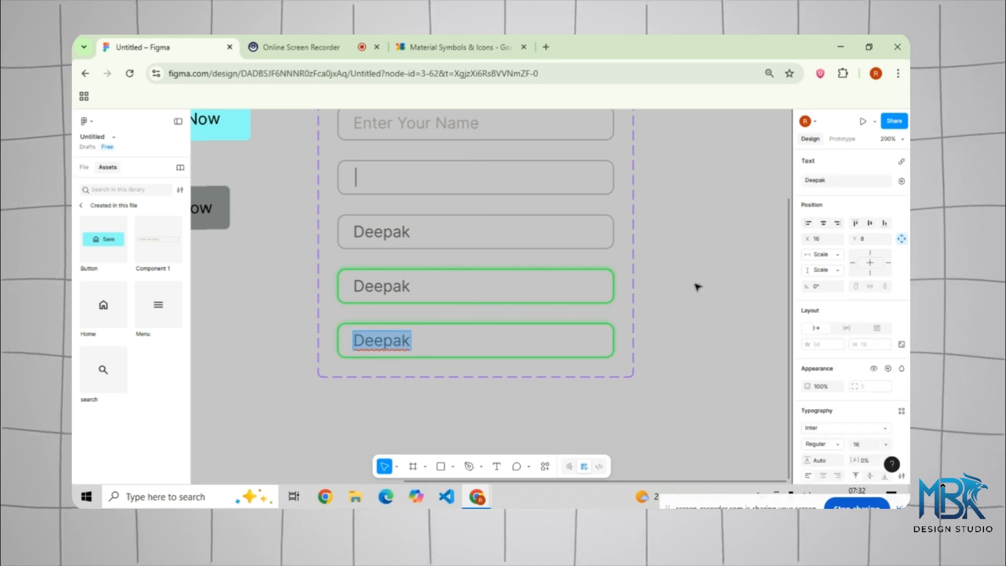
{"action": "key", "text": "Escape"}
{"action": "left_click", "coordinate": [625, 336]}
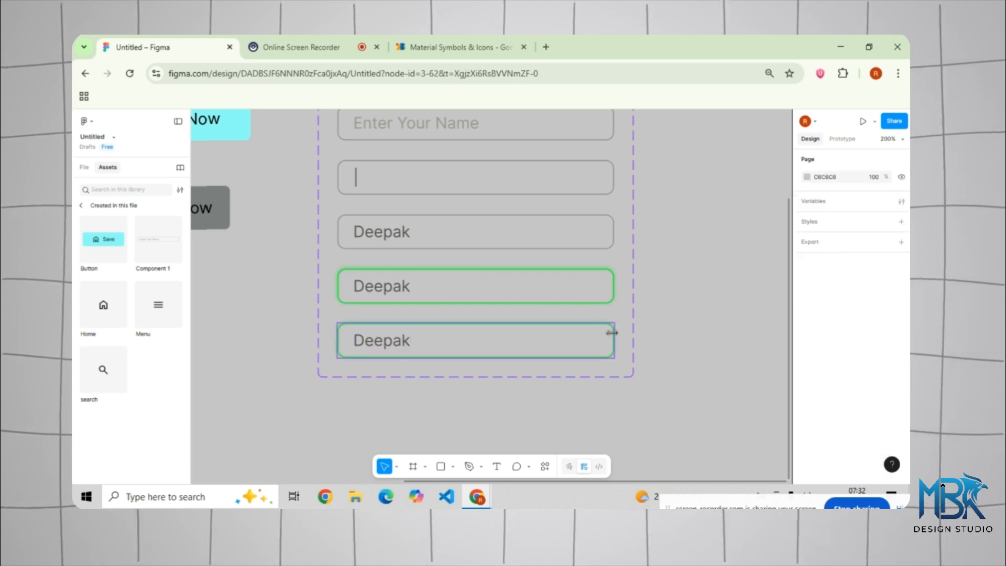
- Recolour the fifth variant's outline to red F70000
{"action": "left_click", "coordinate": [611, 332]}
{"action": "scroll", "coordinate": [849, 315], "scroll_direction": "down", "scroll_amount": 5}
{"action": "left_click", "coordinate": [807, 389]}
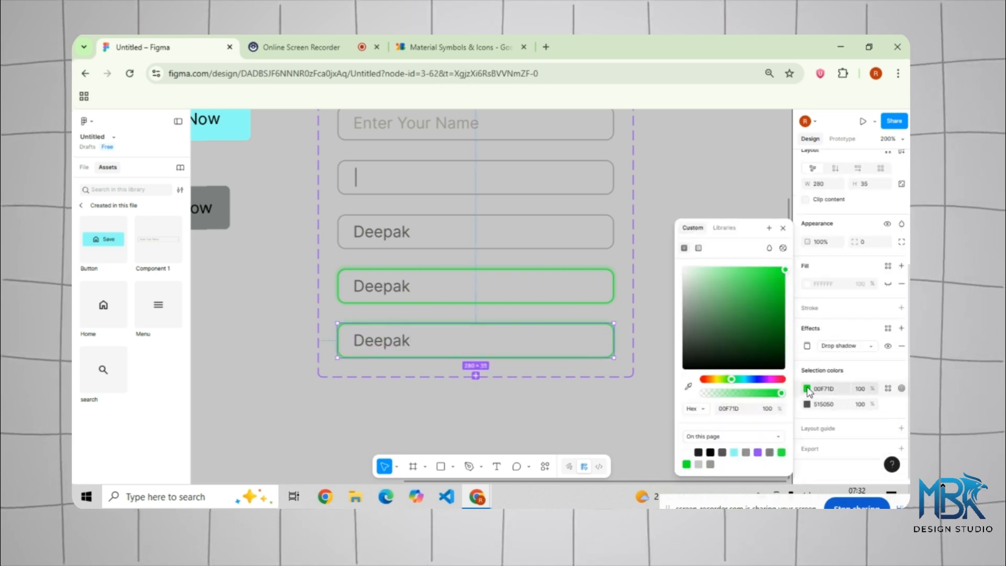
{"action": "left_click", "coordinate": [703, 379]}
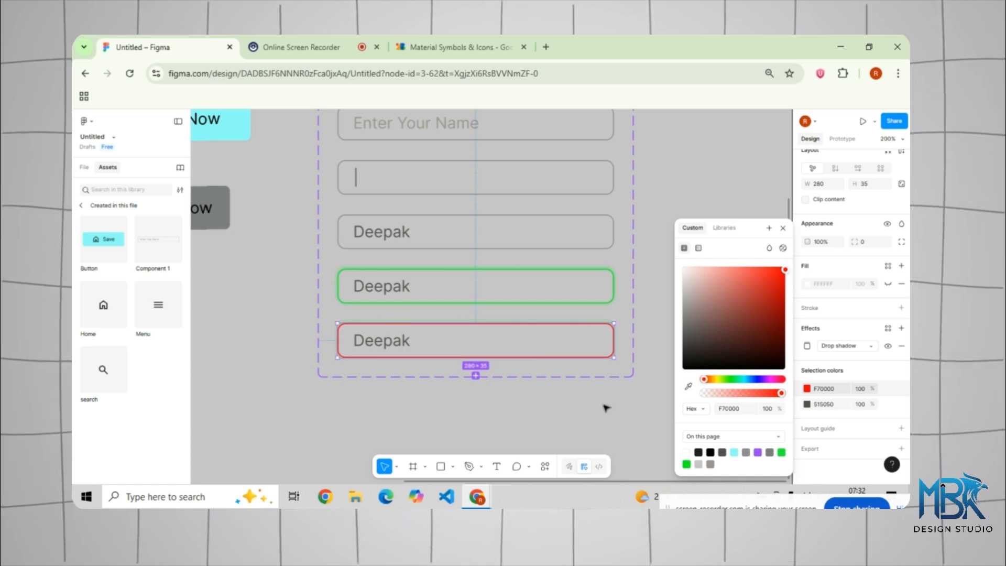
{"action": "left_click", "coordinate": [650, 409]}
- Change the fifth variant's drop shadow colour to the same red as its outline
{"action": "left_click", "coordinate": [610, 344]}
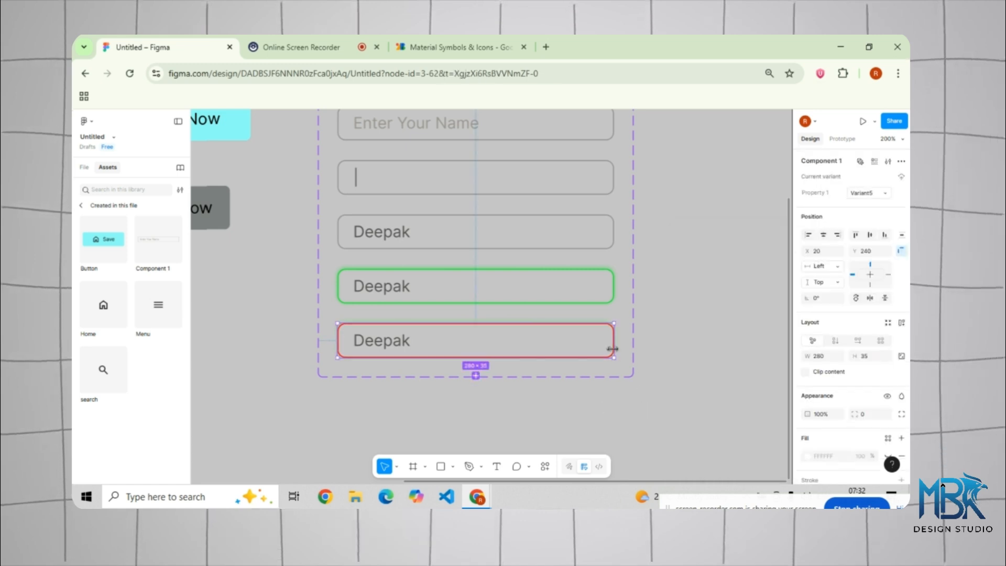
{"action": "scroll", "coordinate": [840, 451], "scroll_direction": "down", "scroll_amount": 3}
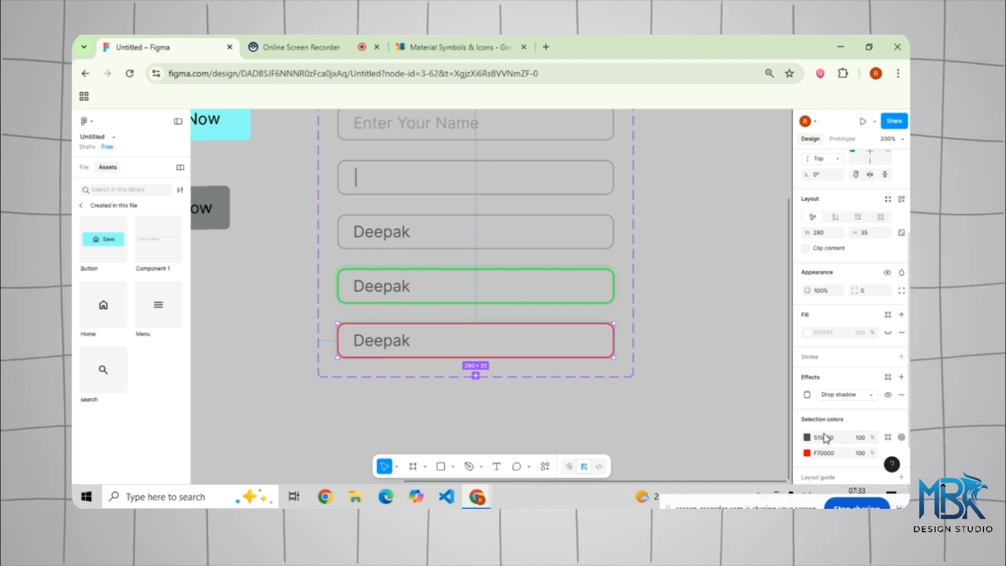
{"action": "scroll", "coordinate": [827, 437], "scroll_direction": "down", "scroll_amount": 1}
{"action": "left_click", "coordinate": [807, 346]}
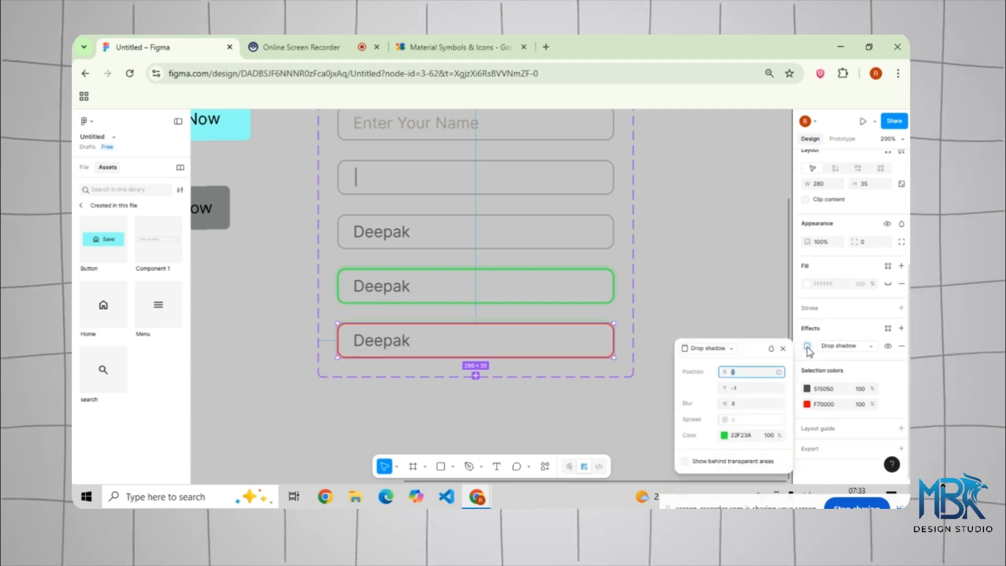
{"action": "left_click", "coordinate": [724, 435]}
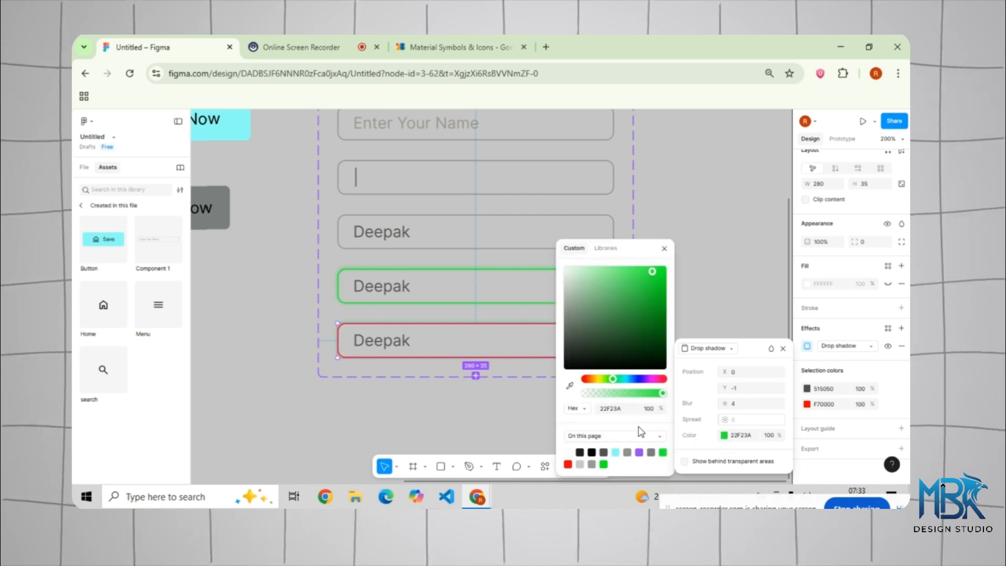
{"action": "left_click", "coordinate": [567, 464]}
{"action": "left_click", "coordinate": [664, 248]}
{"action": "left_click", "coordinate": [713, 239]}
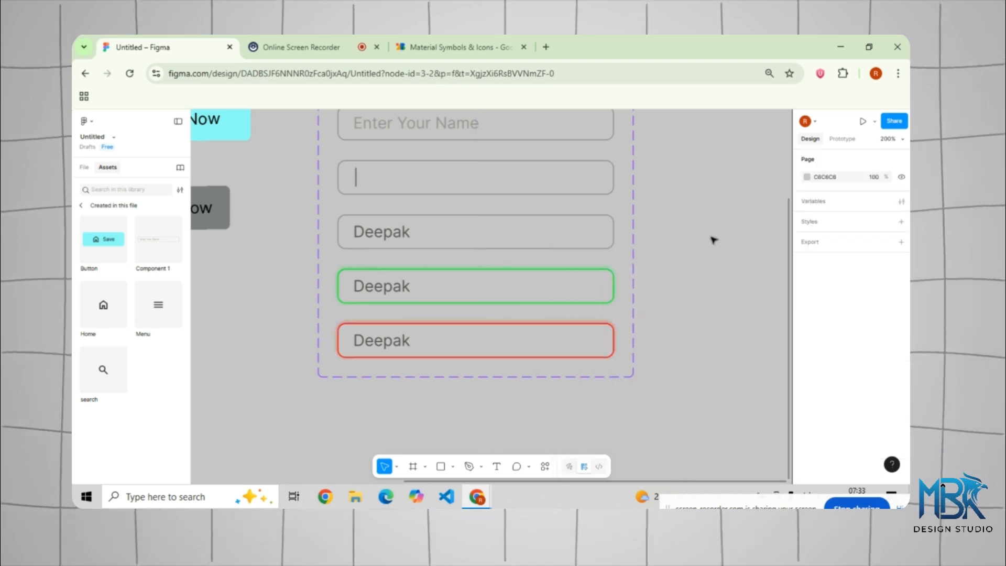
- Replace the sample name in the red-outlined fifth variant with a text cursor bar "|"
{"action": "scroll", "coordinate": [453, 280], "scroll_direction": "up", "scroll_amount": 2}
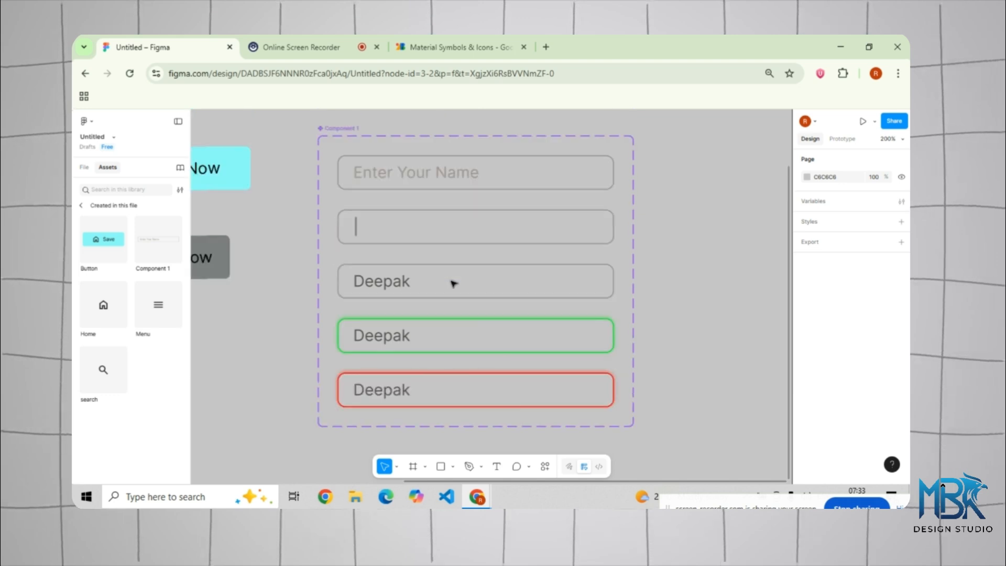
{"action": "scroll", "coordinate": [453, 283], "scroll_direction": "down", "scroll_amount": 2}
{"action": "scroll", "coordinate": [454, 284], "scroll_direction": "up", "scroll_amount": 2}
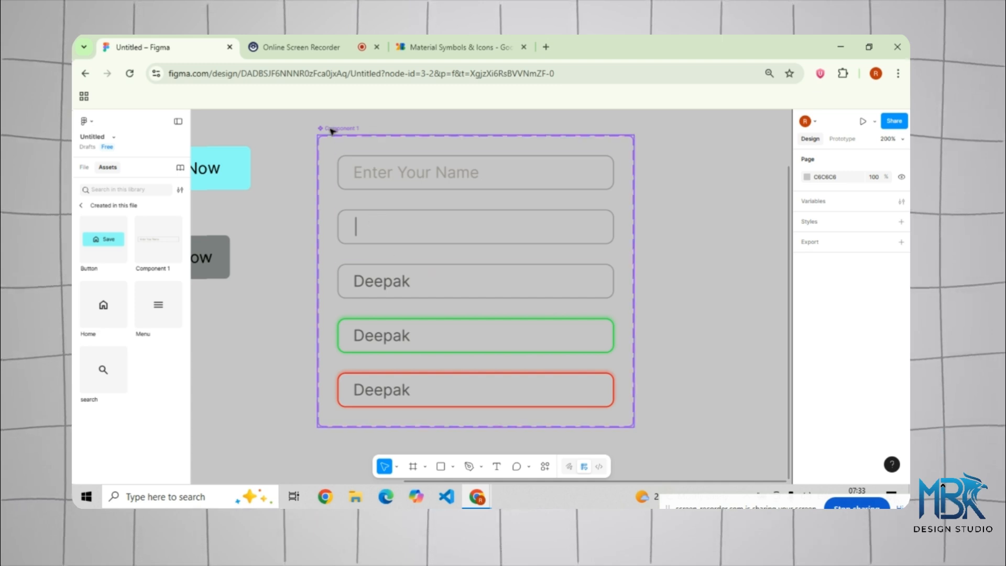
{"action": "double_click", "coordinate": [407, 386]}
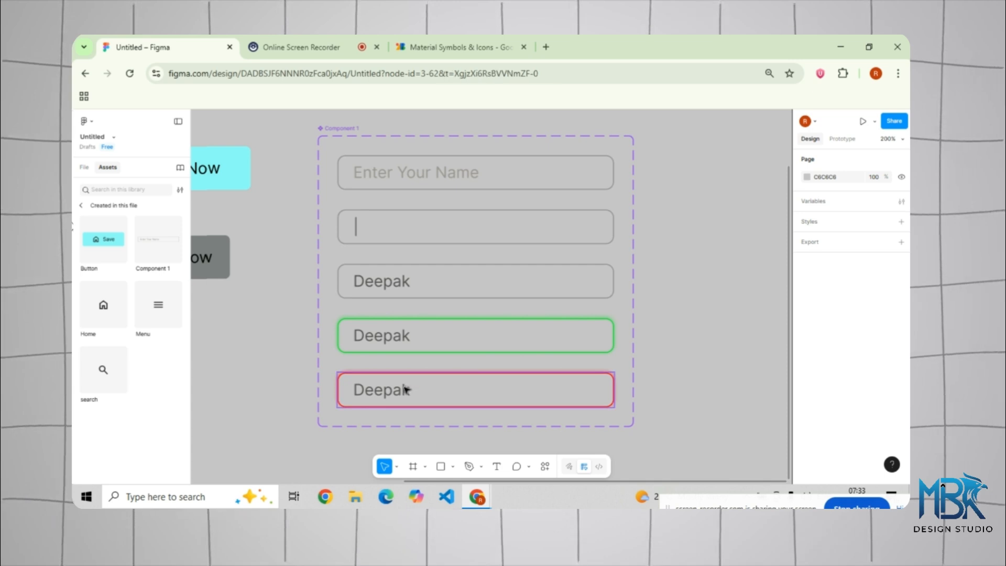
{"action": "double_click", "coordinate": [405, 388]}
{"action": "key", "text": "BackSpace"}
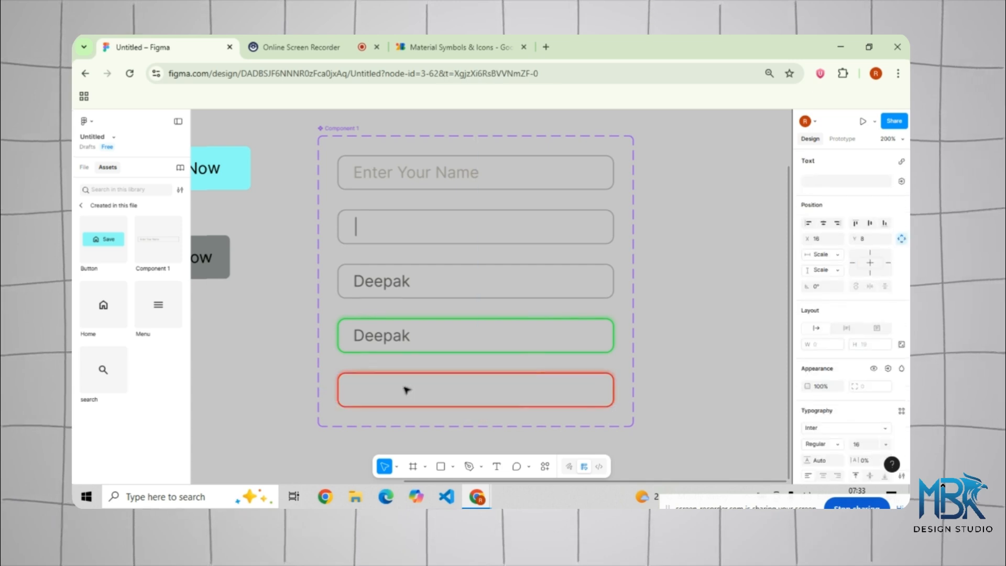
{"action": "type", "text": "|"}
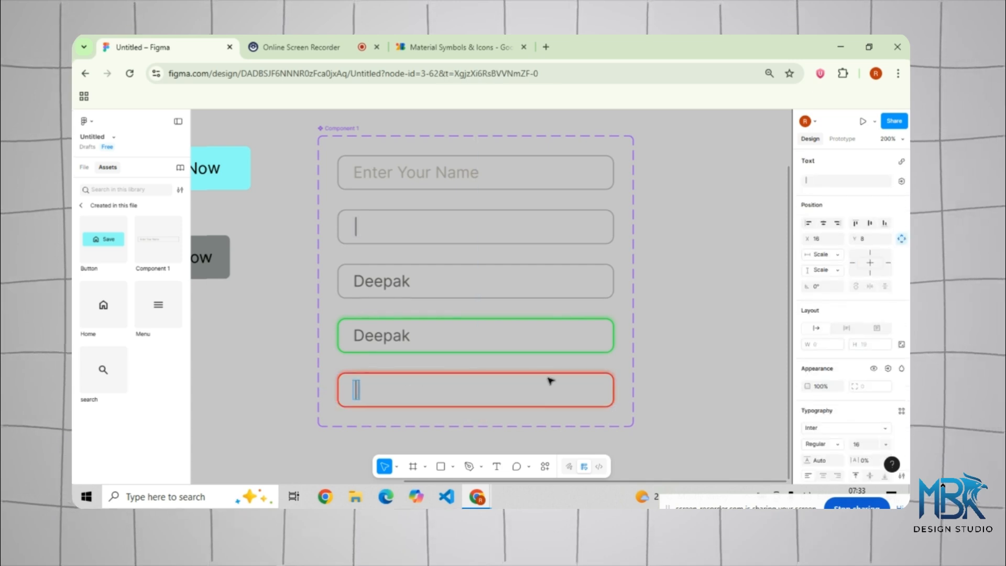
{"action": "left_click", "coordinate": [687, 420]}
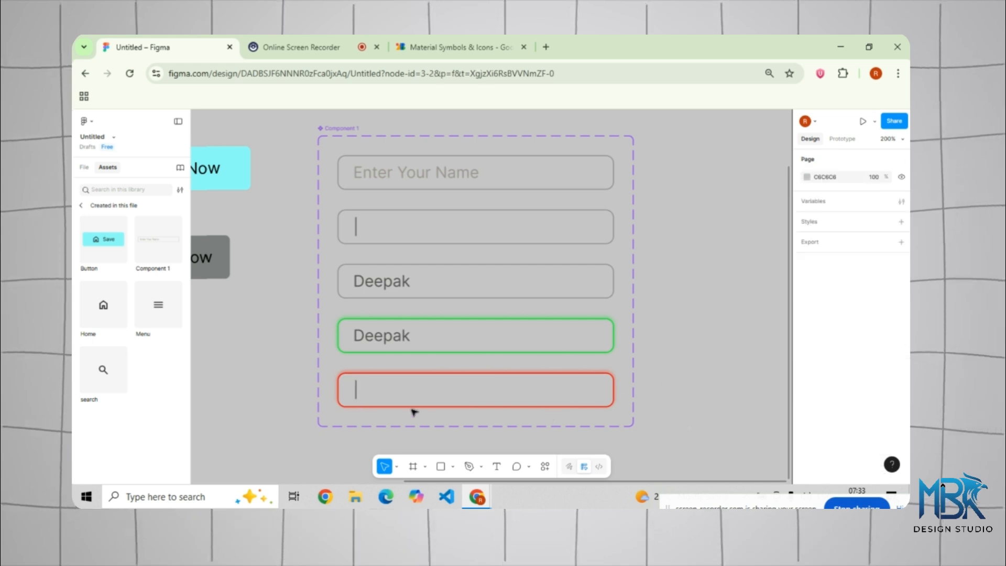
- Check the fill colour of the cursor bar text in the red-outlined variant
{"action": "double_click", "coordinate": [357, 392]}
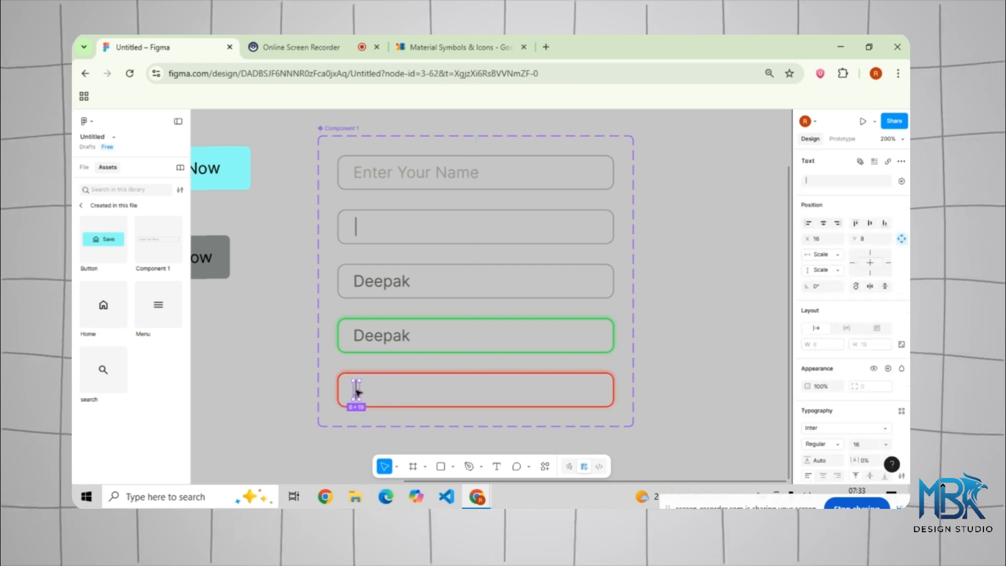
{"action": "scroll", "coordinate": [843, 367], "scroll_direction": "down", "scroll_amount": 3}
{"action": "left_click", "coordinate": [807, 395]}
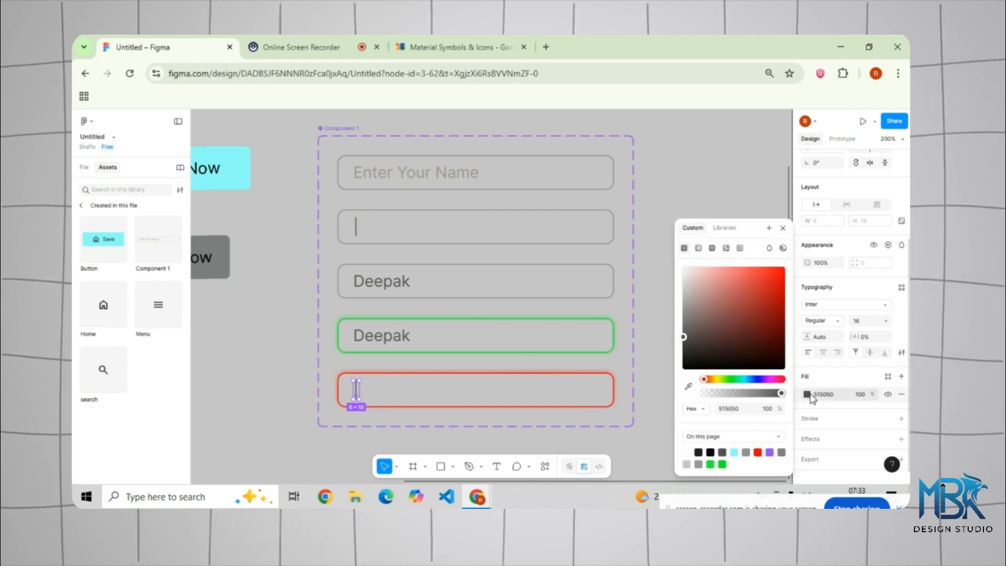
{"action": "left_click", "coordinate": [659, 285]}
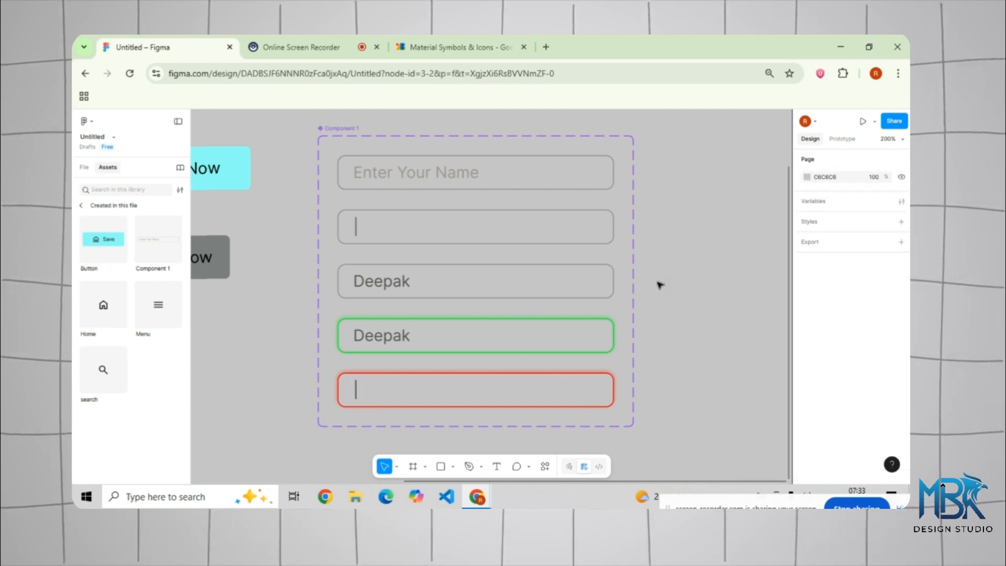
- Prototype the default input field to change to the second variant on click, with instant animation
{"action": "left_click", "coordinate": [358, 124]}
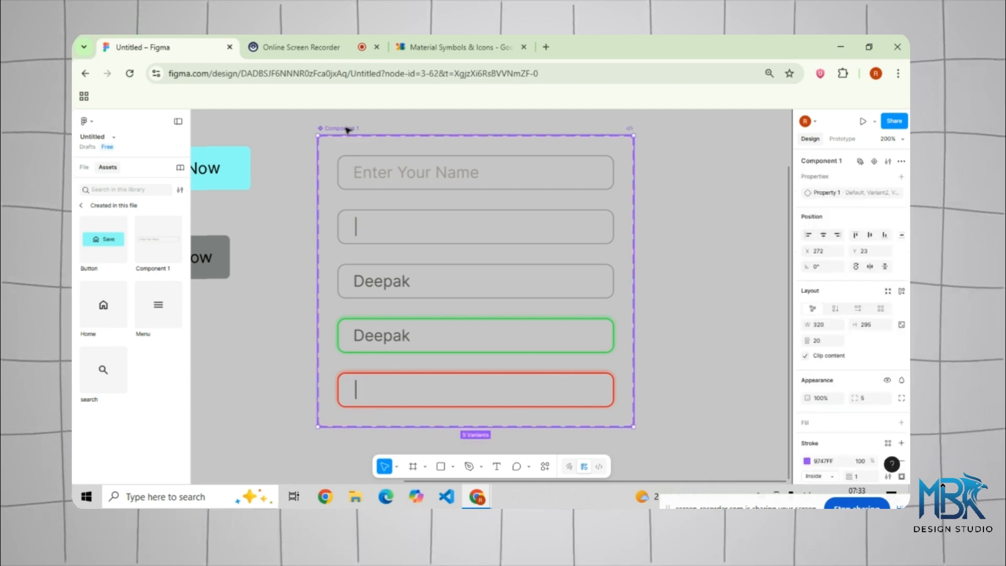
{"action": "left_click", "coordinate": [842, 139]}
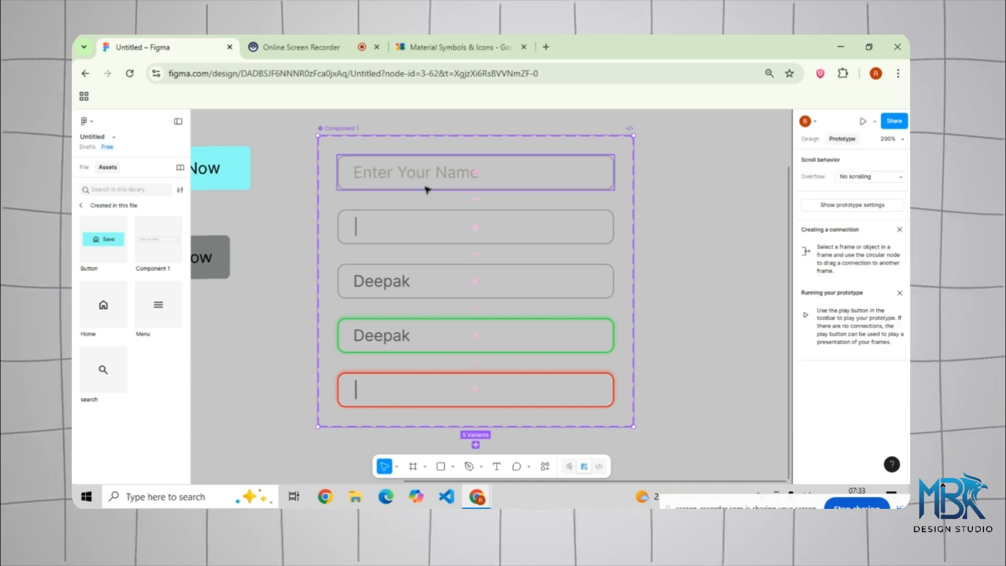
{"action": "left_click", "coordinate": [476, 187]}
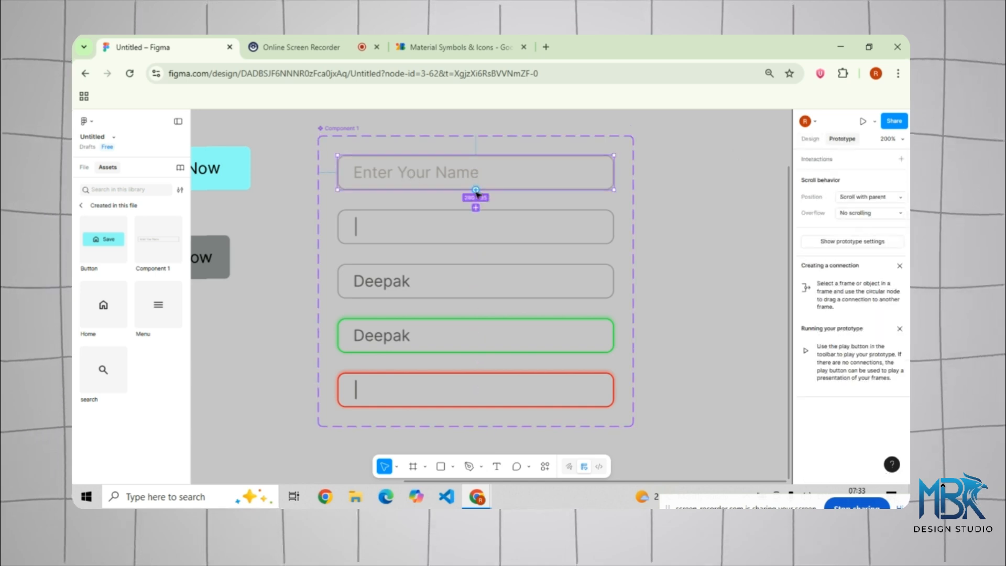
{"action": "left_click_drag", "start_coordinate": [476, 189], "coordinate": [475, 209]}
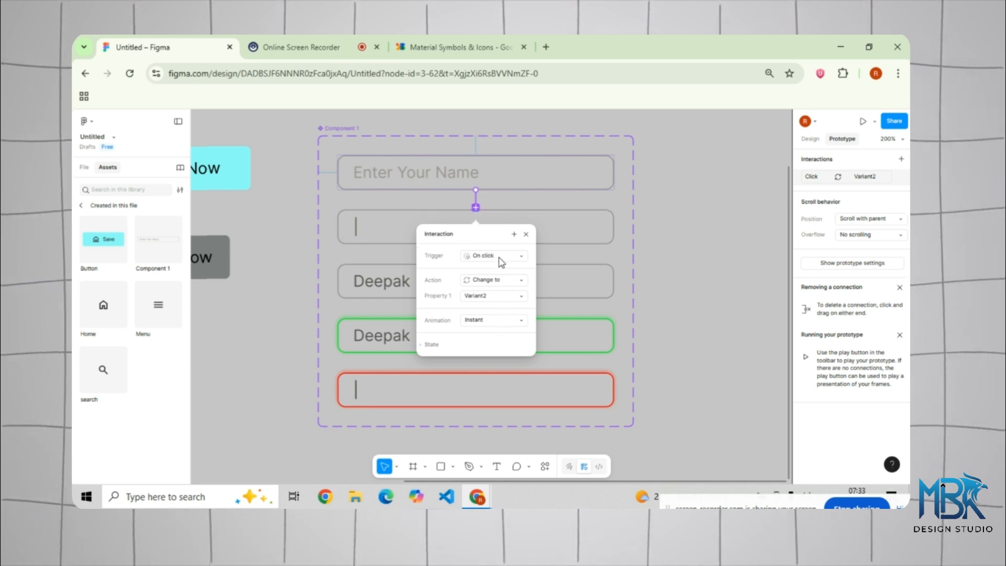
{"action": "left_click", "coordinate": [664, 220]}
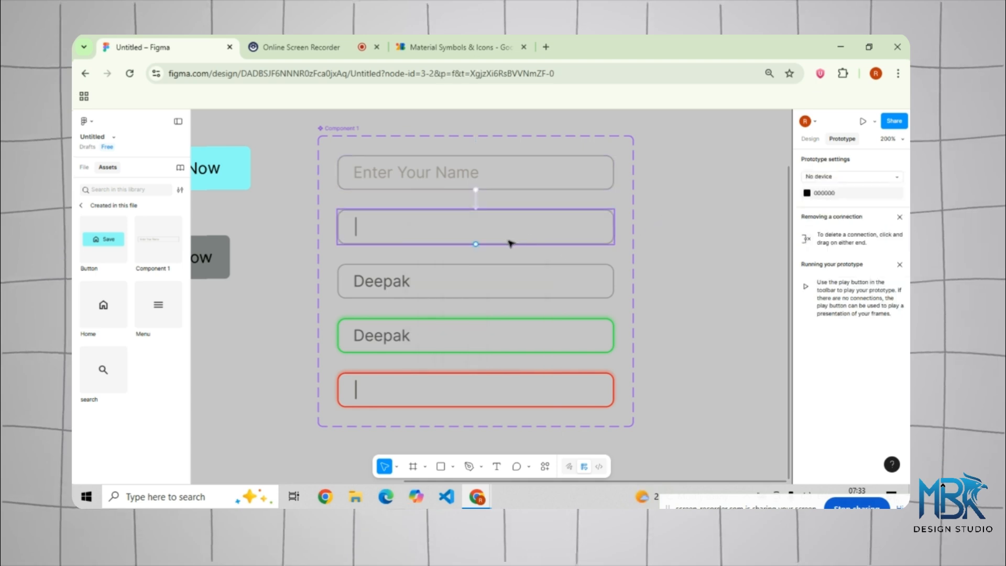
- Link the second variant to the third with a Key/Gamepad trigger assigned to the Enter key
{"action": "left_click", "coordinate": [495, 239]}
{"action": "left_click_drag", "start_coordinate": [475, 261], "coordinate": [473, 270]}
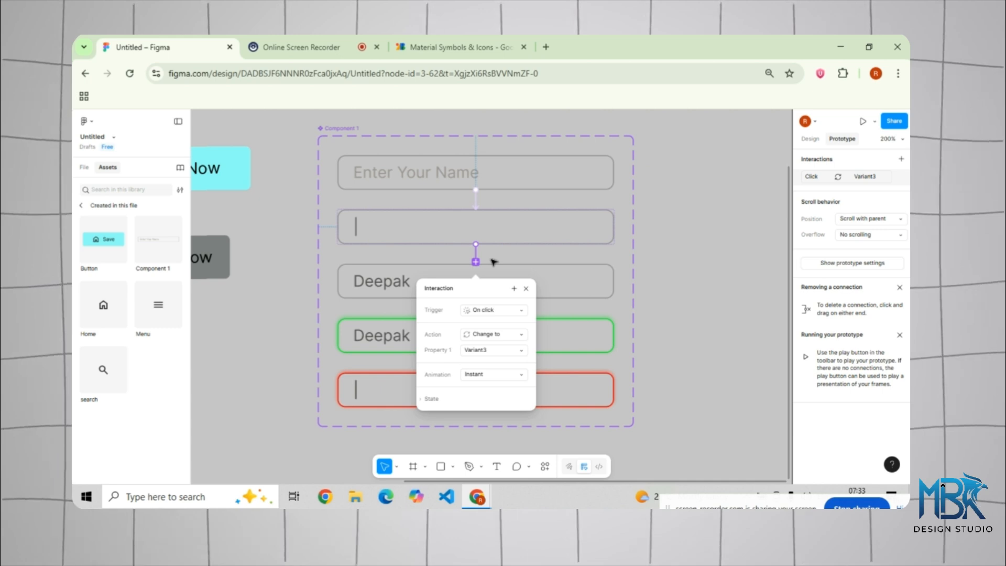
{"action": "scroll", "coordinate": [492, 261], "scroll_direction": "down", "scroll_amount": 2}
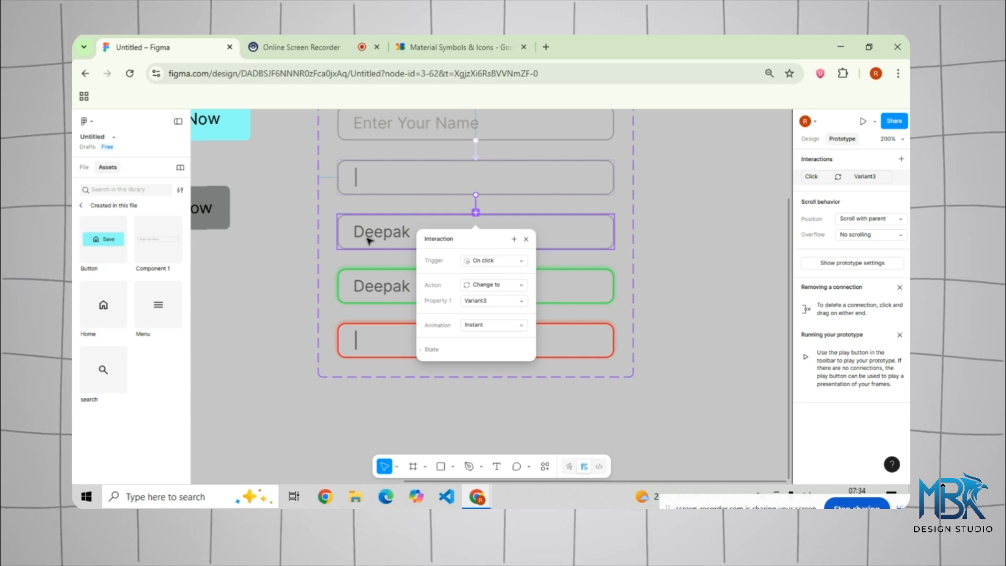
{"action": "left_click", "coordinate": [507, 261]}
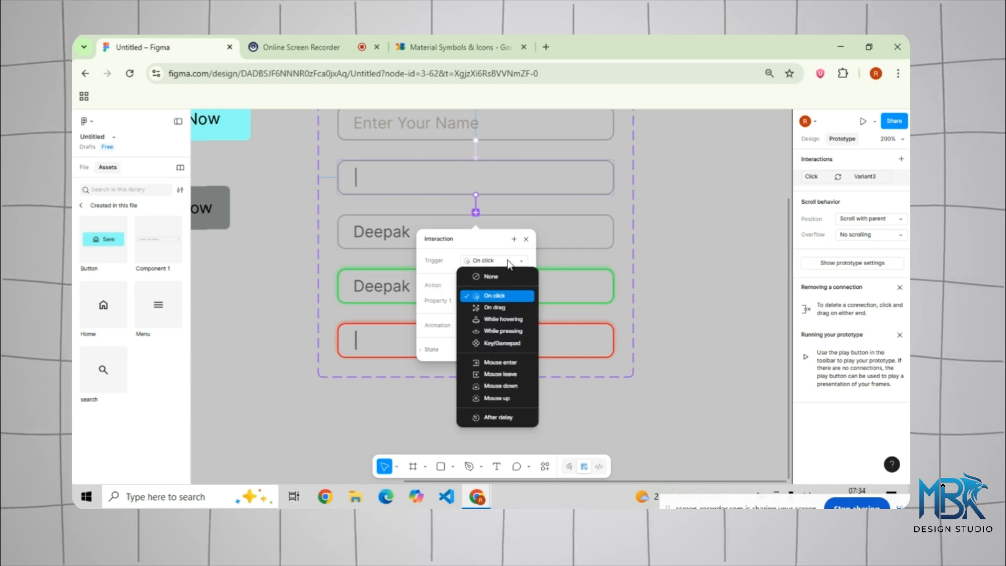
{"action": "left_click", "coordinate": [508, 345]}
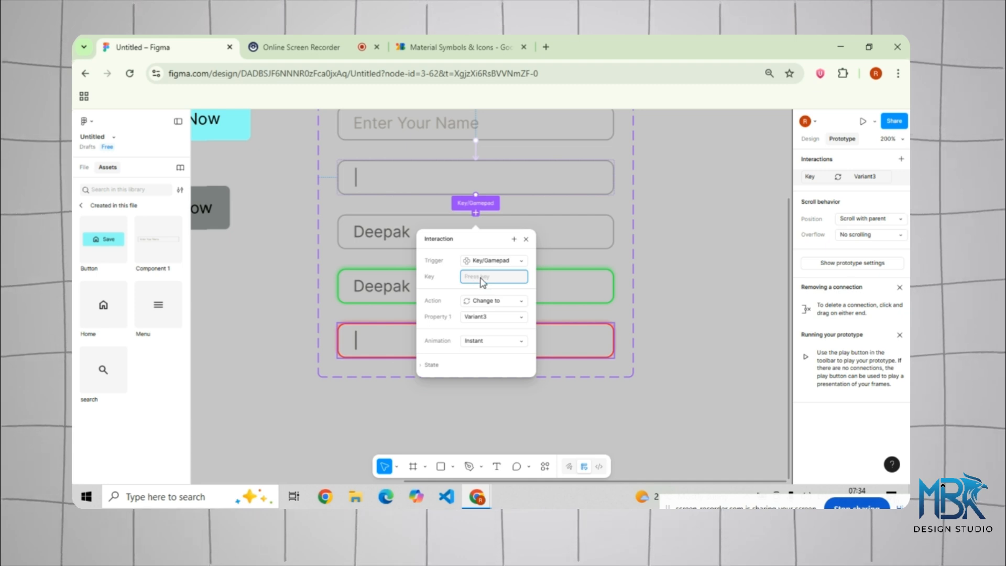
{"action": "key", "text": "Return"}
{"action": "left_click", "coordinate": [655, 272]}
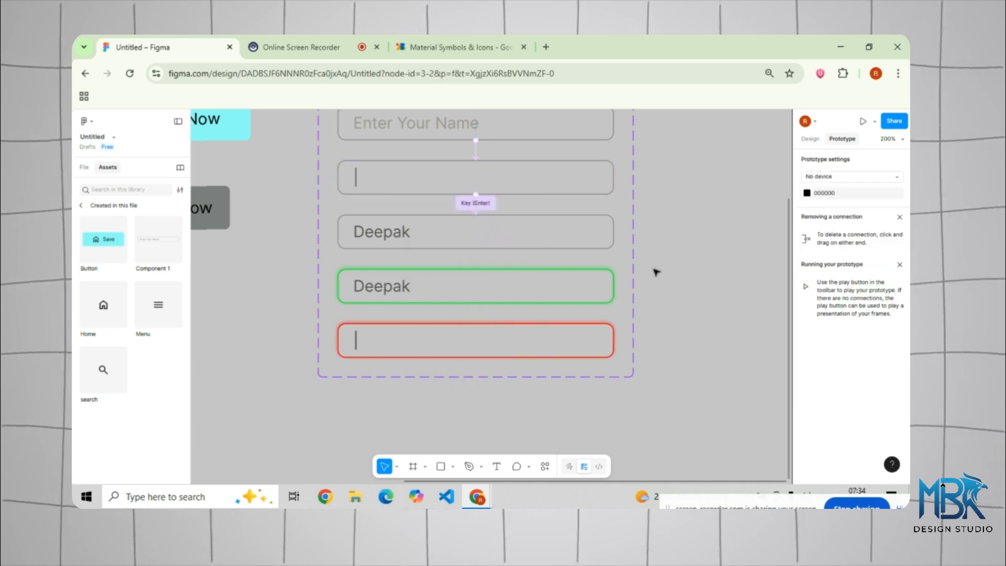
- Link the third variant to the green-outlined fourth variant with an After delay trigger
{"action": "left_click", "coordinate": [518, 248]}
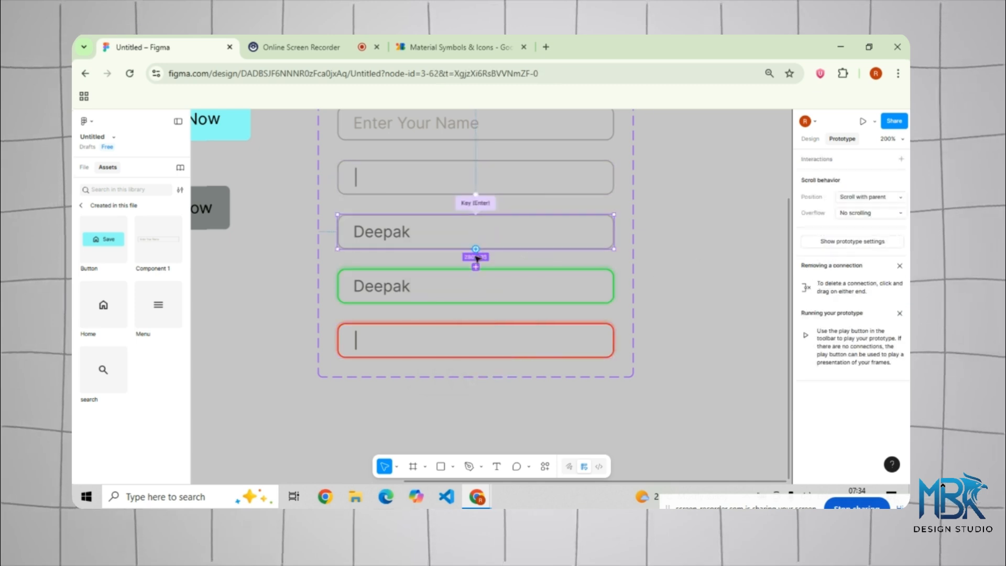
{"action": "left_click_drag", "start_coordinate": [475, 266], "coordinate": [480, 284]}
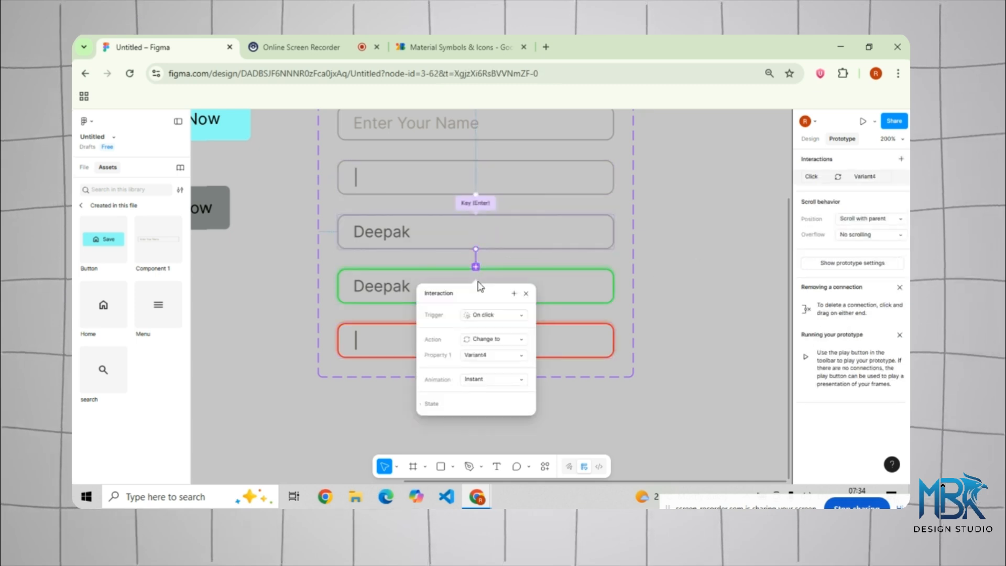
{"action": "left_click", "coordinate": [490, 316]}
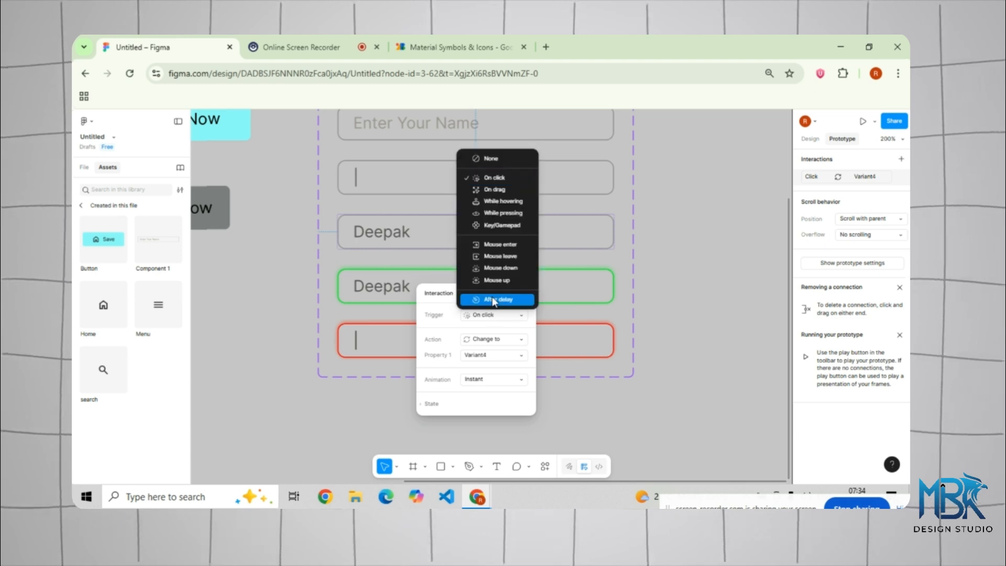
{"action": "left_click", "coordinate": [492, 299]}
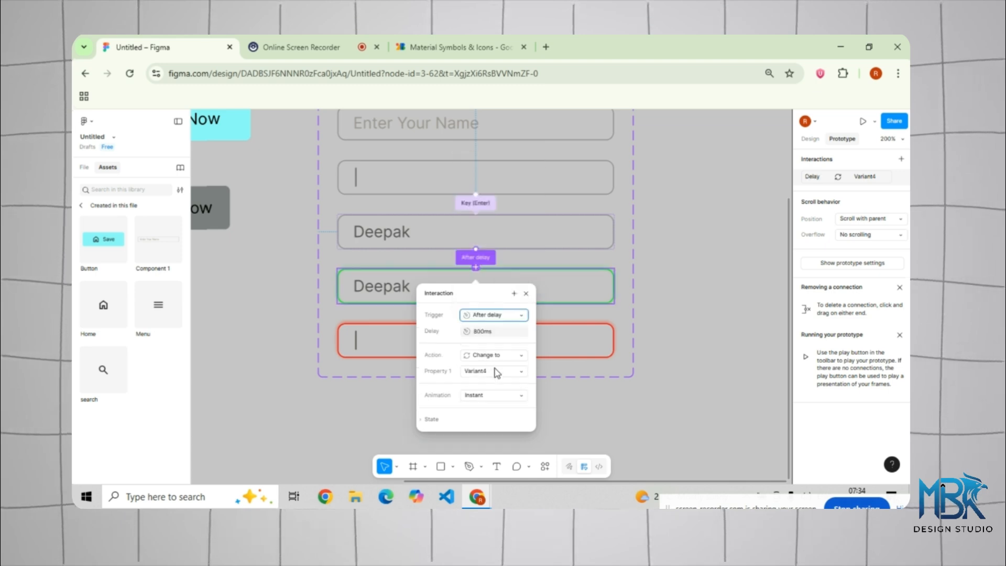
{"action": "left_click", "coordinate": [668, 280]}
- Link the green-outlined variant to the red-outlined one with a Key/Gamepad trigger assigned to Backspace
{"action": "left_click", "coordinate": [492, 301]}
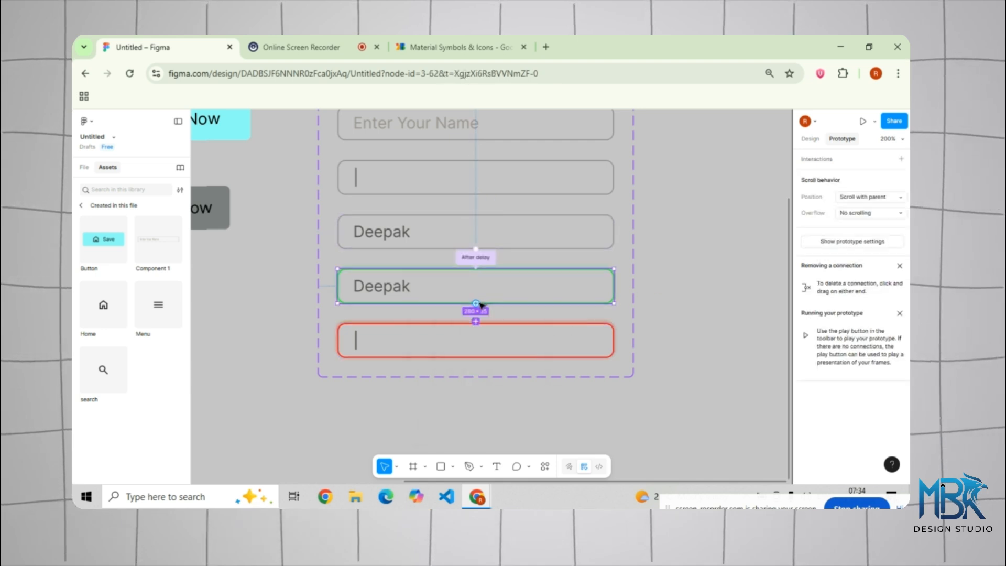
{"action": "left_click_drag", "start_coordinate": [477, 303], "coordinate": [476, 339]}
{"action": "scroll", "coordinate": [497, 365], "scroll_direction": "down", "scroll_amount": 2}
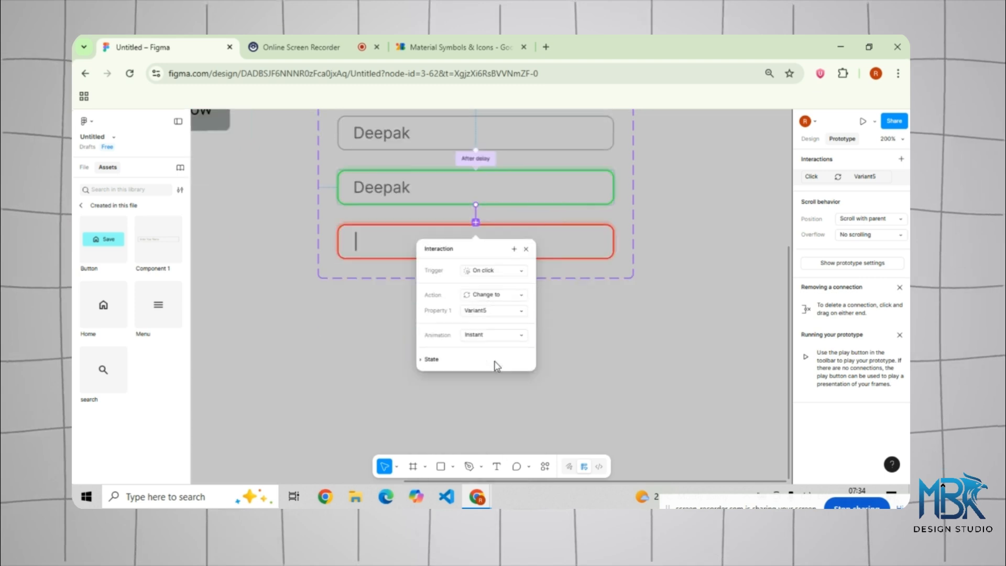
{"action": "left_click", "coordinate": [513, 276]}
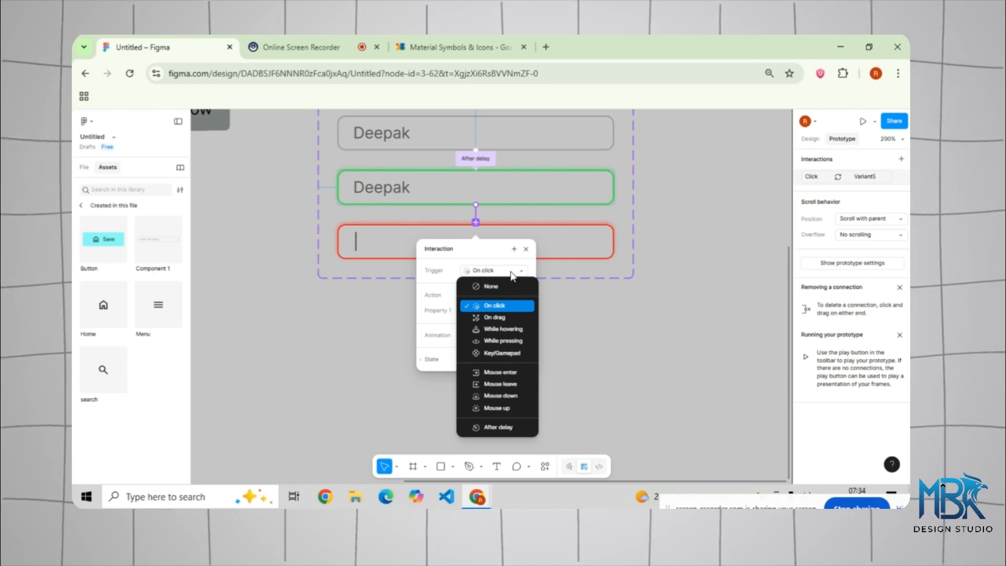
{"action": "left_click", "coordinate": [504, 354]}
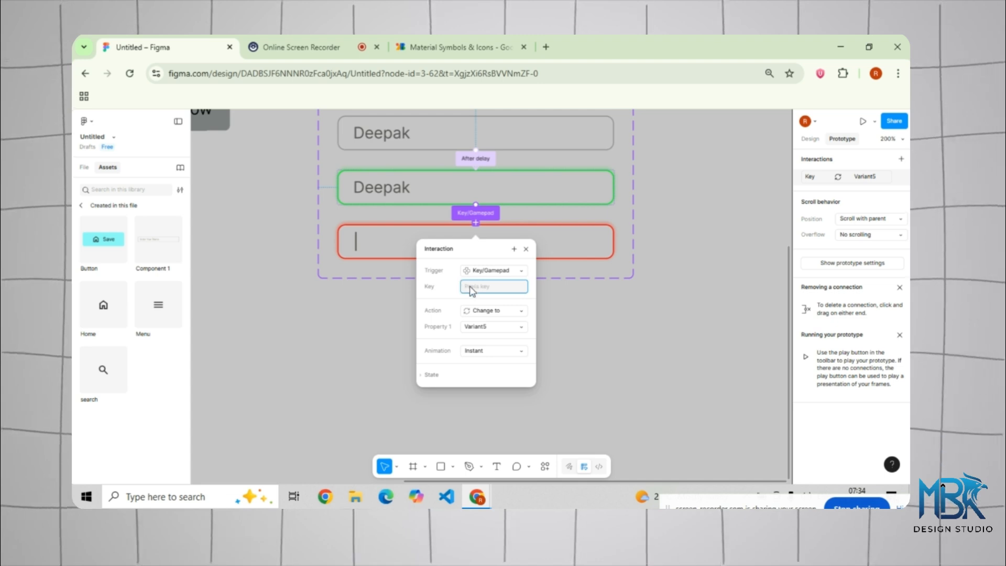
{"action": "key", "text": "BackSpace"}
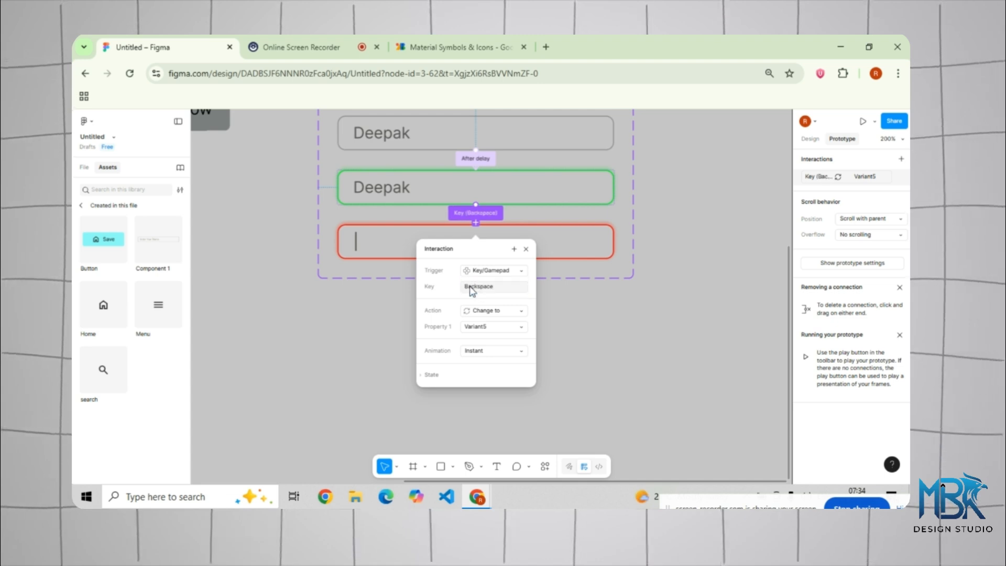
{"action": "left_click", "coordinate": [570, 302]}
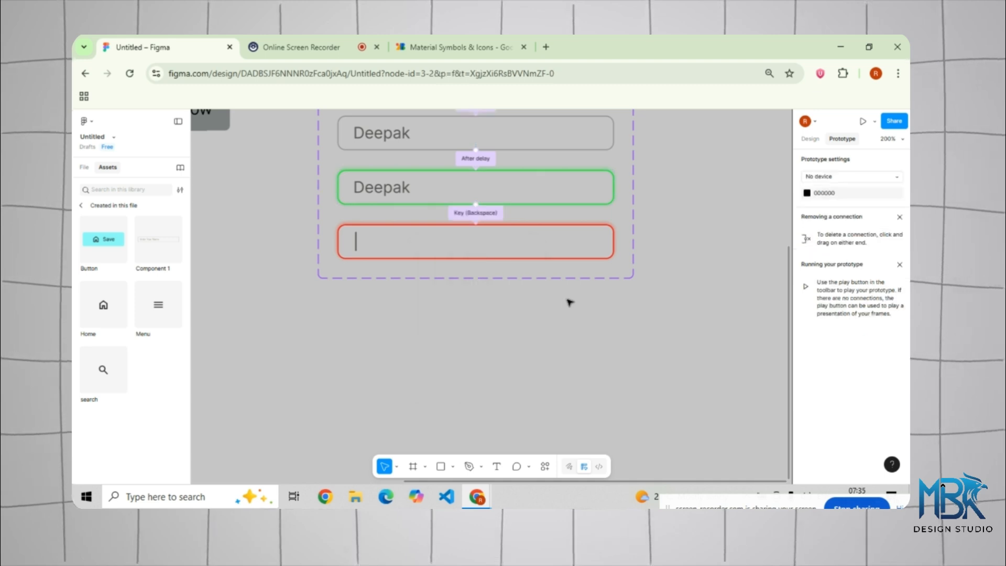
- Link the red-outlined variant back to the default field with an After delay trigger of 1200ms
{"action": "left_click", "coordinate": [456, 248]}
{"action": "scroll", "coordinate": [538, 300], "scroll_direction": "up", "scroll_amount": 3}
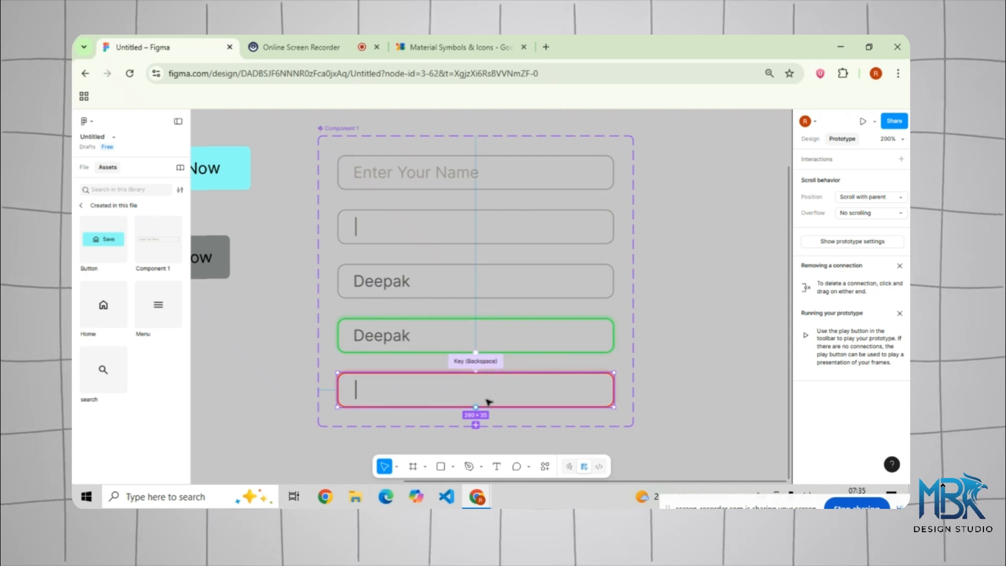
{"action": "left_click_drag", "start_coordinate": [478, 409], "coordinate": [492, 187]}
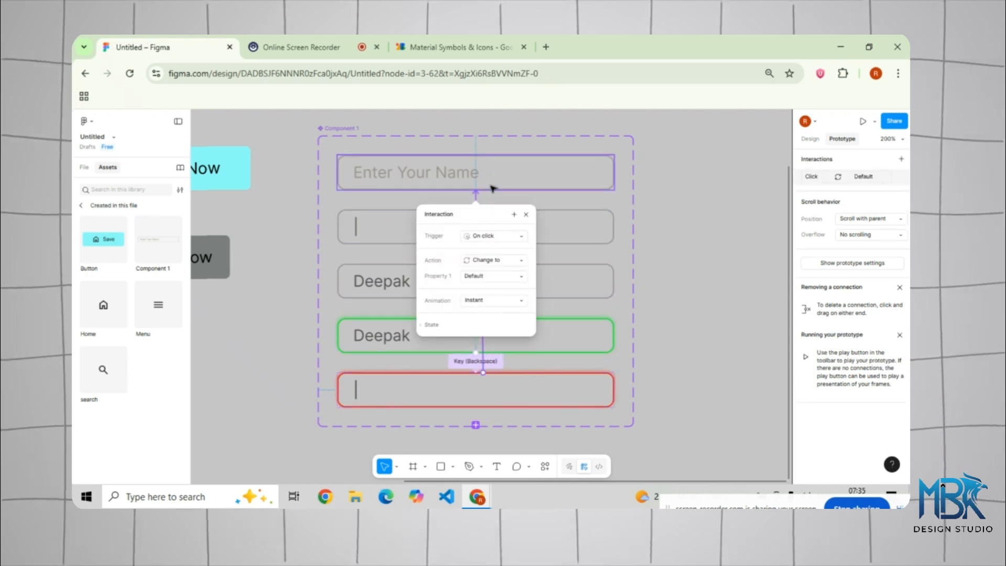
{"action": "left_click", "coordinate": [504, 239]}
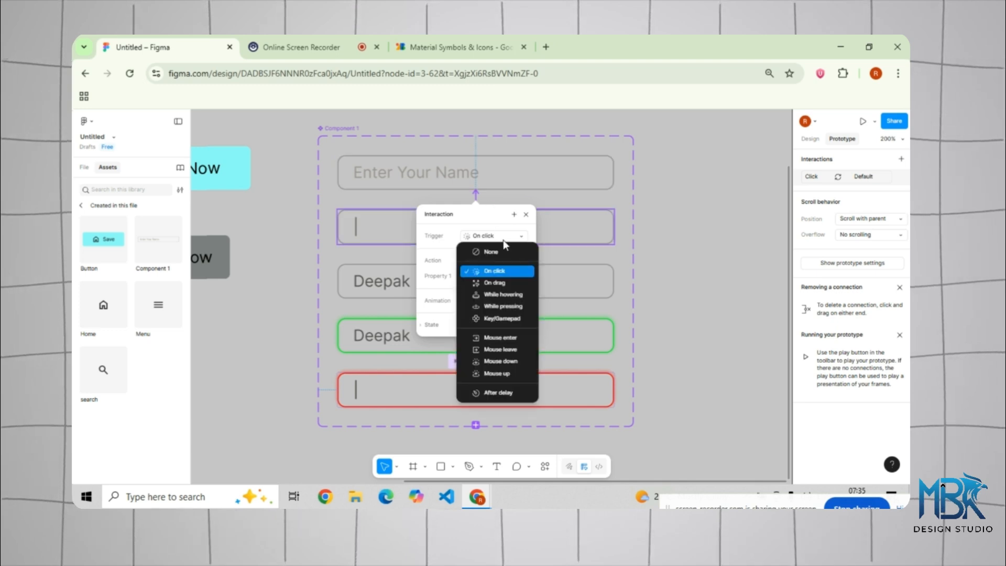
{"action": "left_click", "coordinate": [482, 391]}
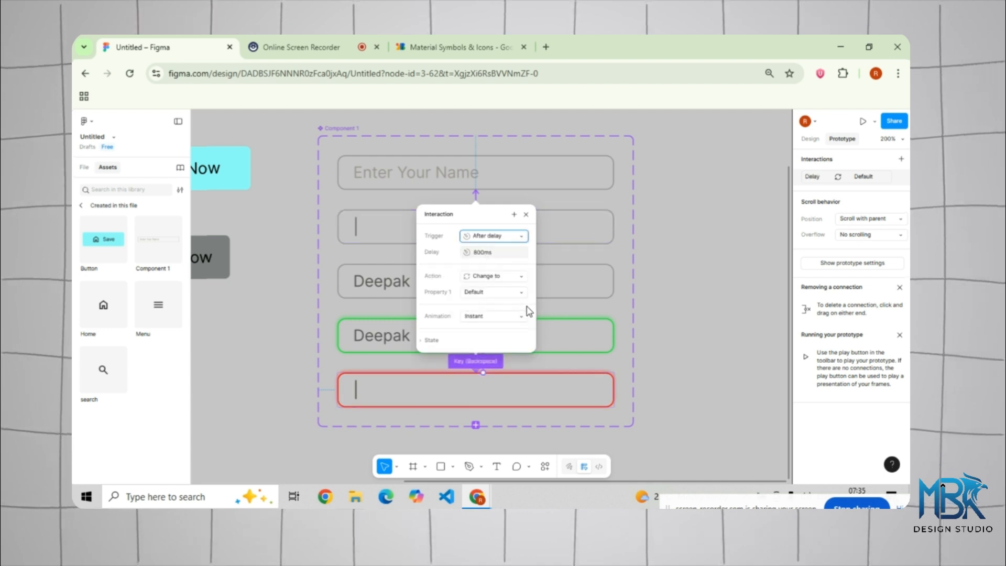
{"action": "left_click", "coordinate": [493, 253]}
{"action": "type", "text": "1"}
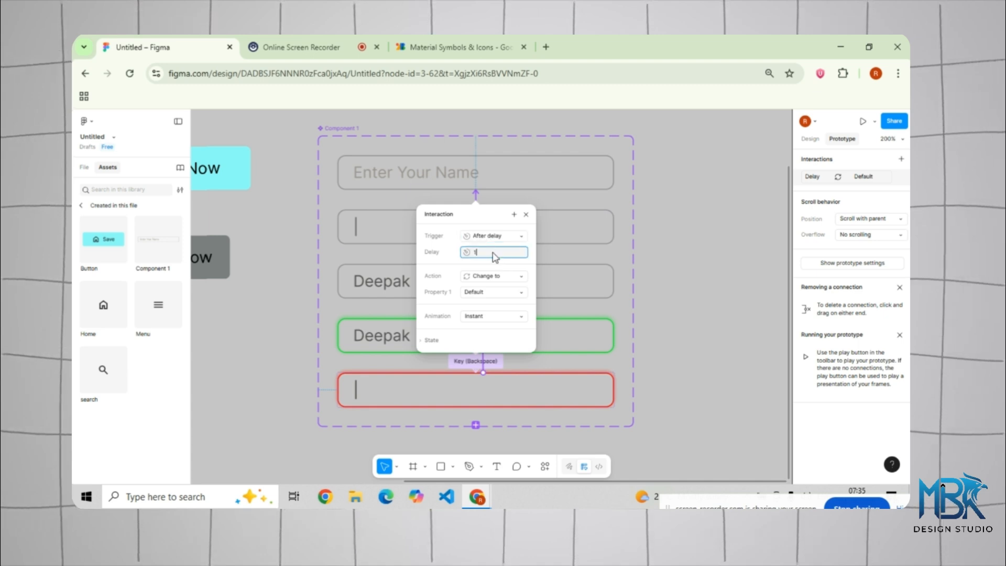
{"action": "type", "text": "200ms"}
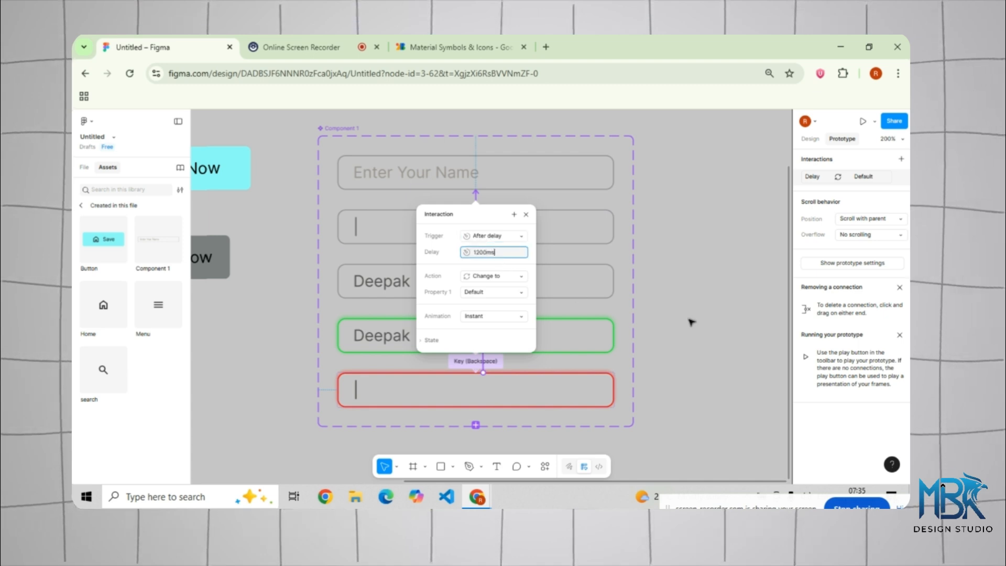
- Close the interaction settings and place an instance of the name input field on the empty canvas beside its component set
{"action": "left_click", "coordinate": [652, 220]}
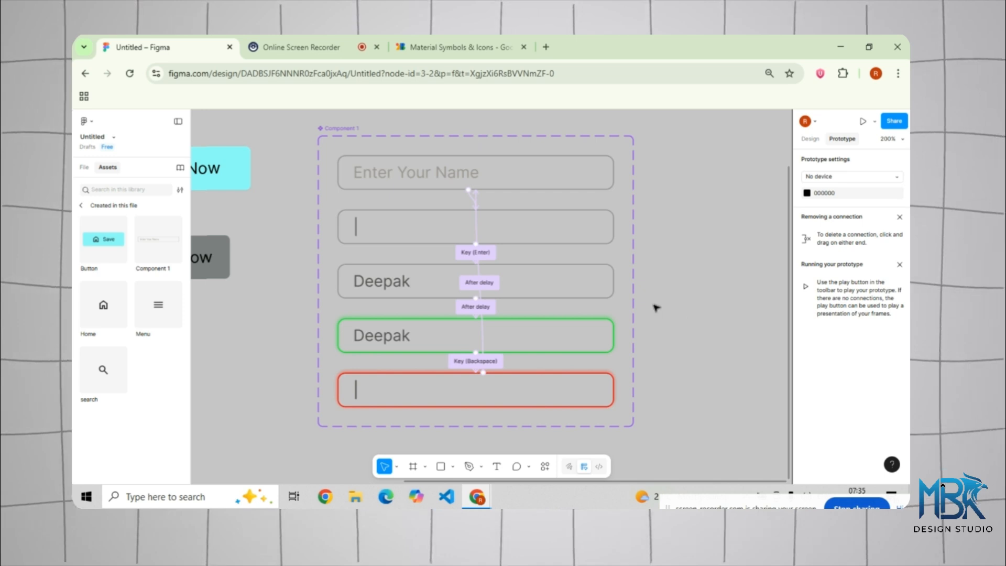
{"action": "left_click_drag", "start_coordinate": [651, 218], "coordinate": [605, 285]}
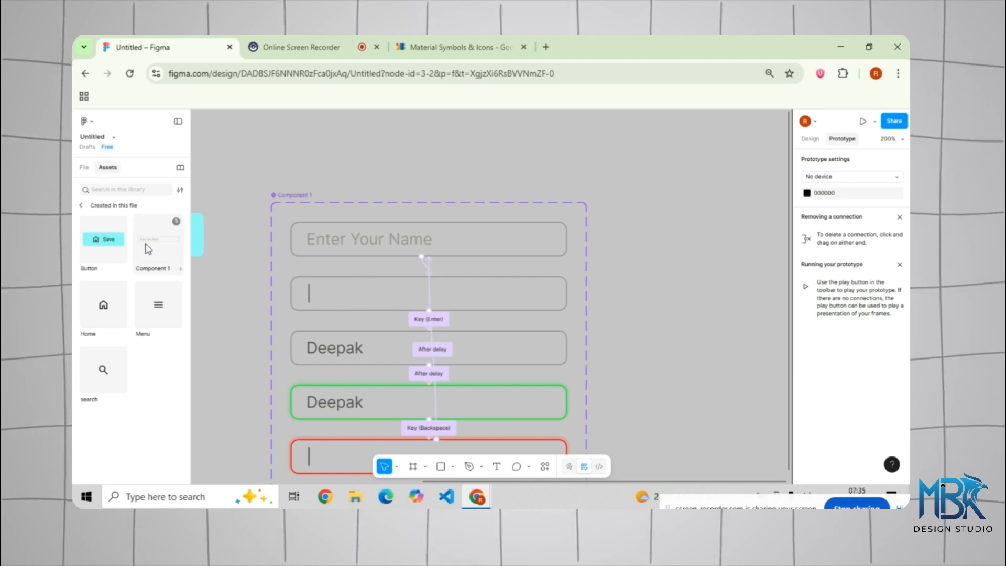
{"action": "left_click_drag", "start_coordinate": [146, 246], "coordinate": [636, 223]}
{"action": "scroll", "coordinate": [321, 166], "scroll_direction": "right", "scroll_amount": 6}
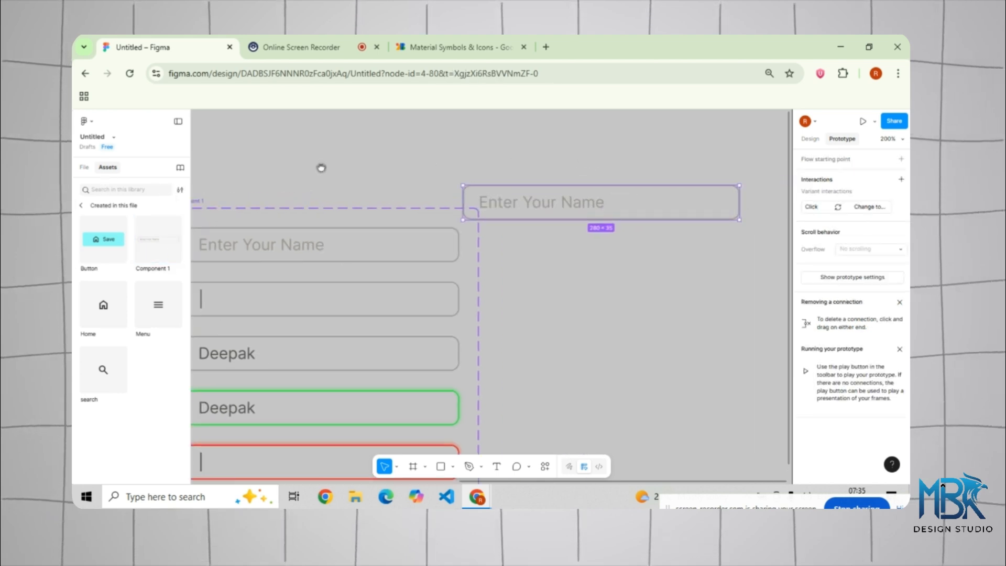
{"action": "scroll", "coordinate": [263, 200], "scroll_direction": "left", "scroll_amount": 5}
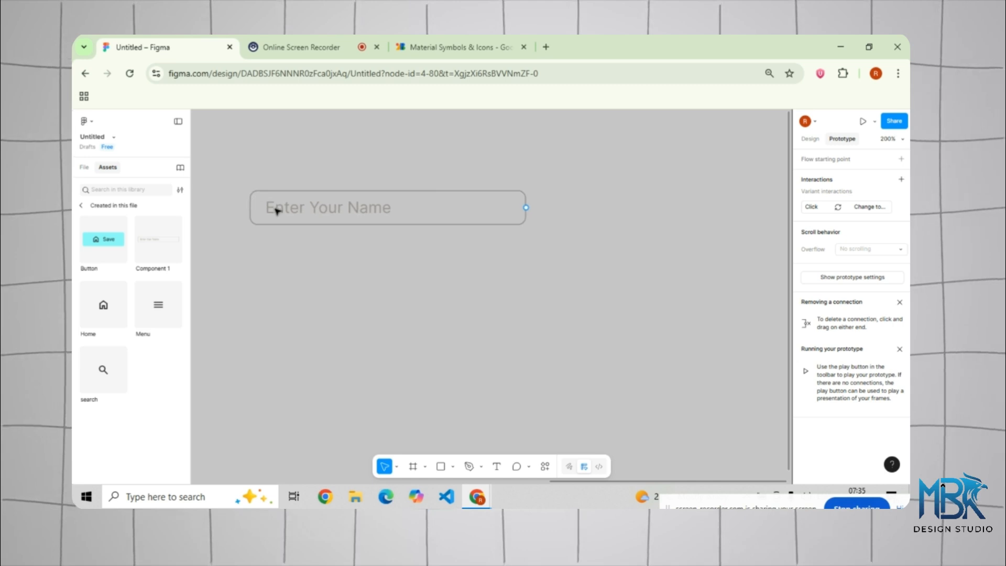
{"action": "left_click", "coordinate": [228, 153]}
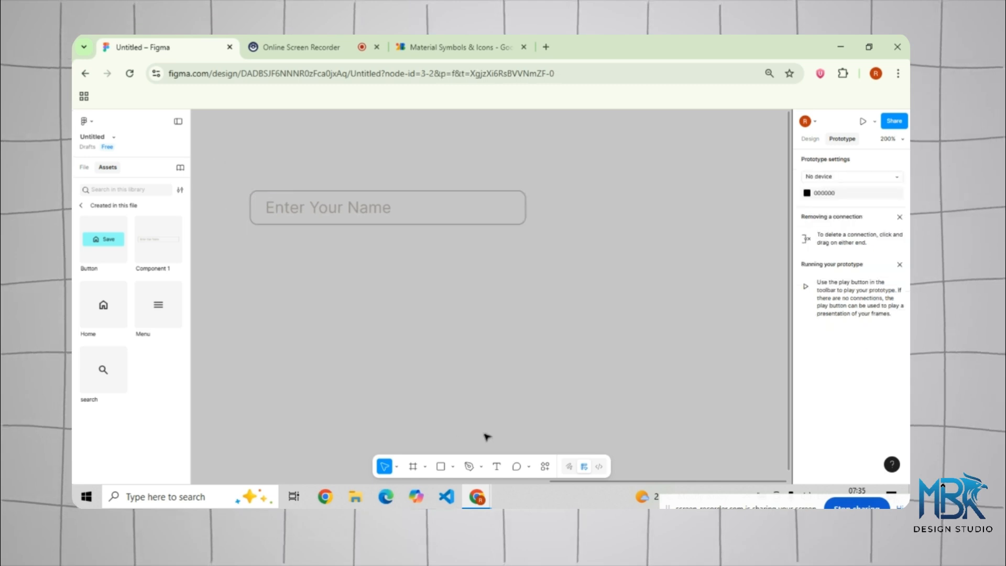
- Draw a portrait frame around the Enter Your Name instance, leaving empty space below the field
{"action": "left_click", "coordinate": [414, 468]}
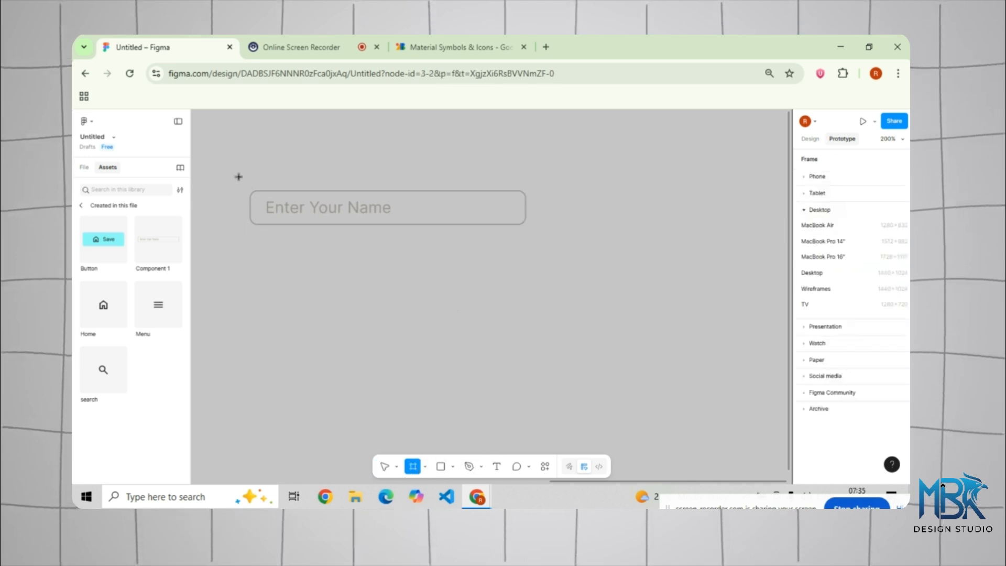
{"action": "left_click_drag", "start_coordinate": [231, 135], "coordinate": [543, 492]}
{"action": "scroll", "coordinate": [579, 381], "scroll_direction": "up", "scroll_amount": 4}
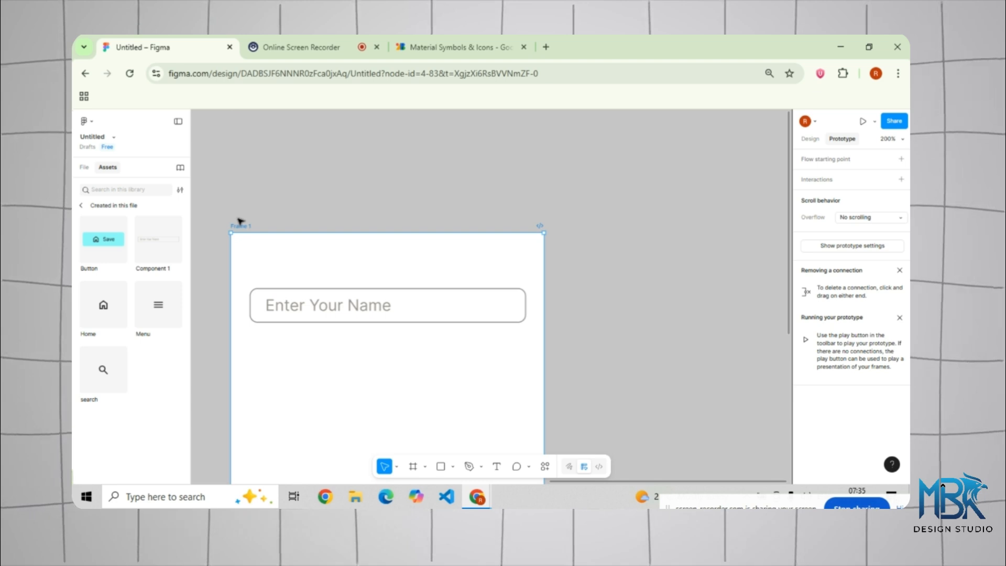
- Preview the new frame's prototype in presentation view and test the Enter Your Name field's interaction
{"action": "key", "text": "shift+space"}
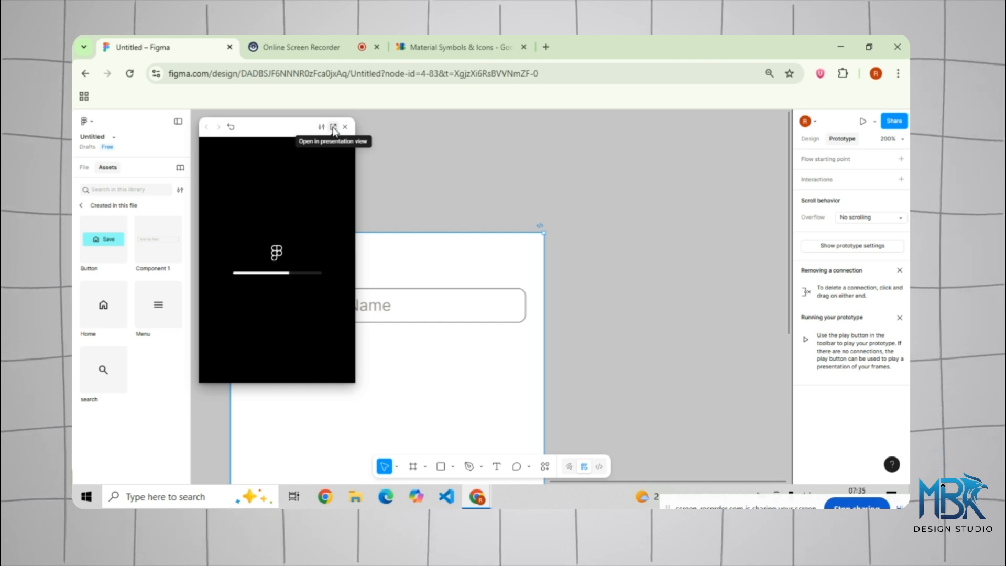
{"action": "left_click", "coordinate": [331, 129]}
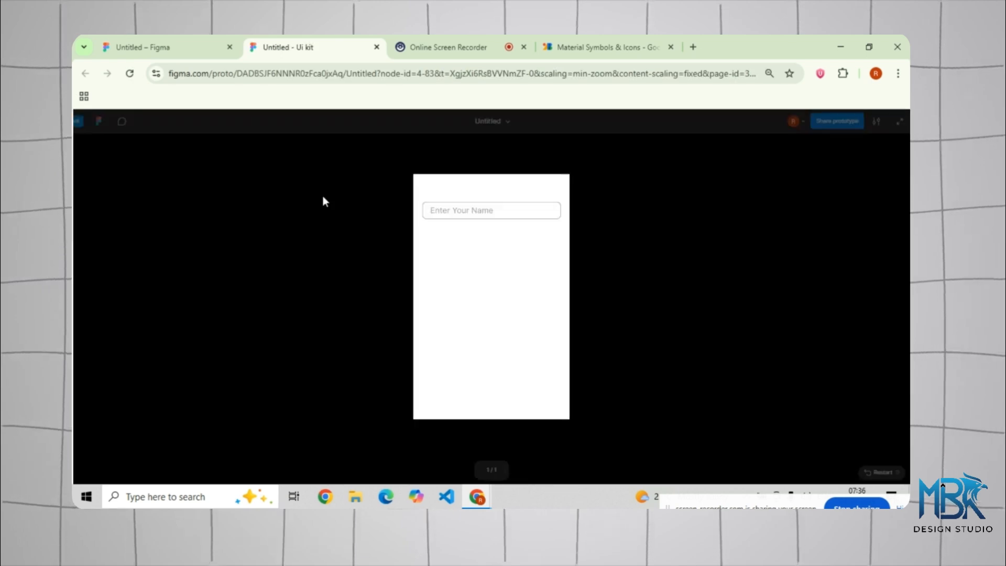
{"action": "left_click", "coordinate": [502, 215]}
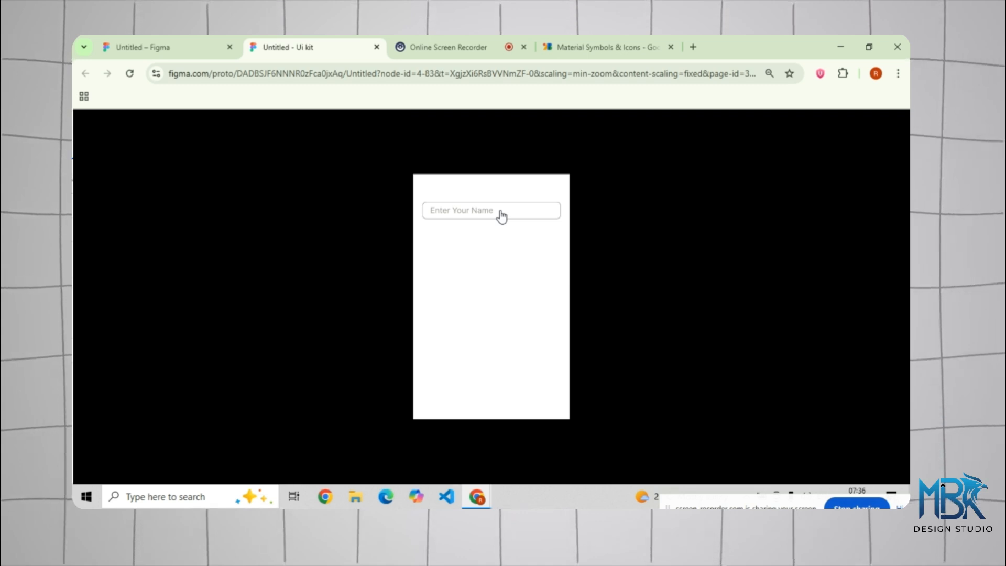
- Return to the design file to review the input field variants beside the frame, and switch from prototyping to design mode
{"action": "left_click", "coordinate": [178, 53]}
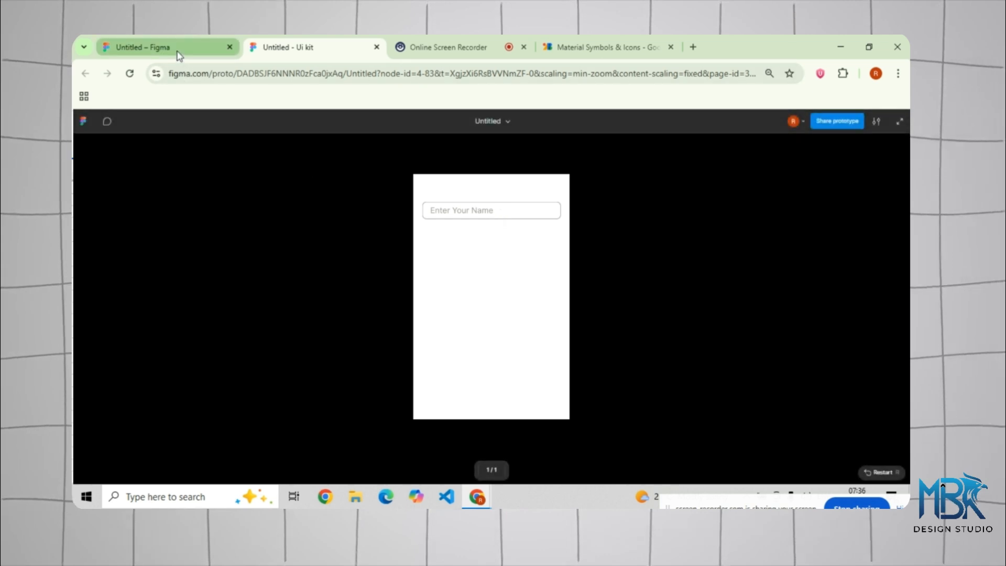
{"action": "left_click", "coordinate": [291, 195]}
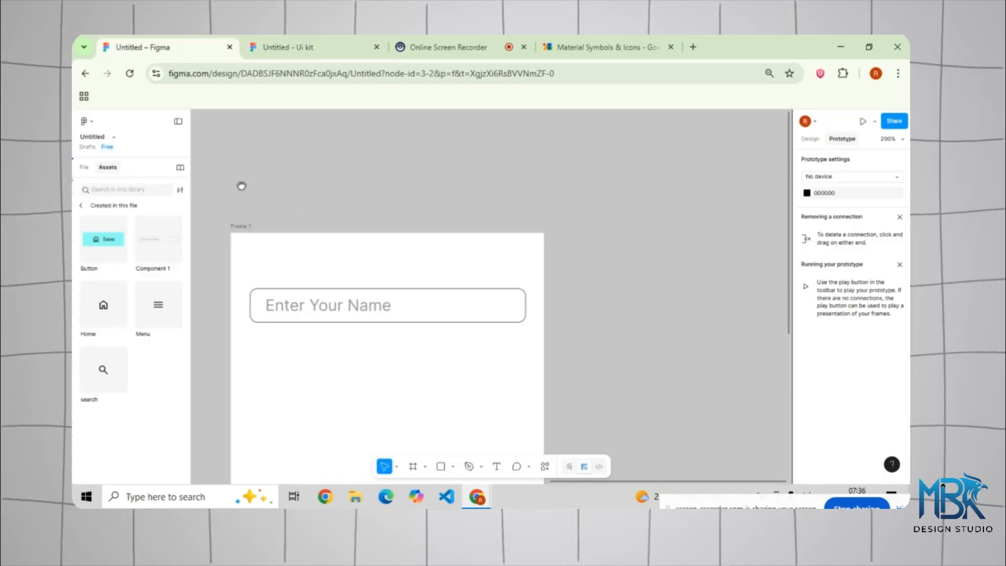
{"action": "left_click_drag", "start_coordinate": [241, 185], "coordinate": [287, 196]}
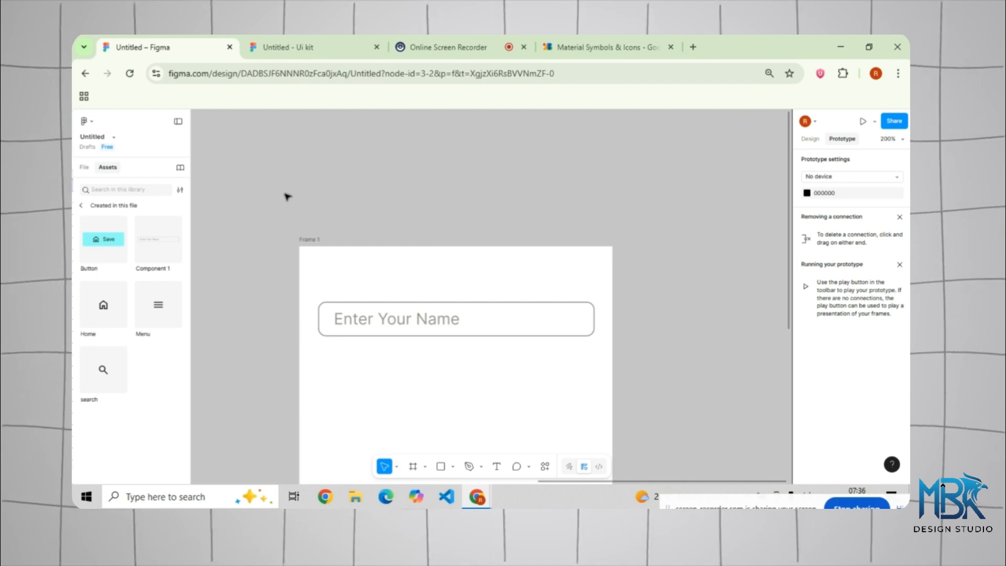
{"action": "key", "text": "shift+0"}
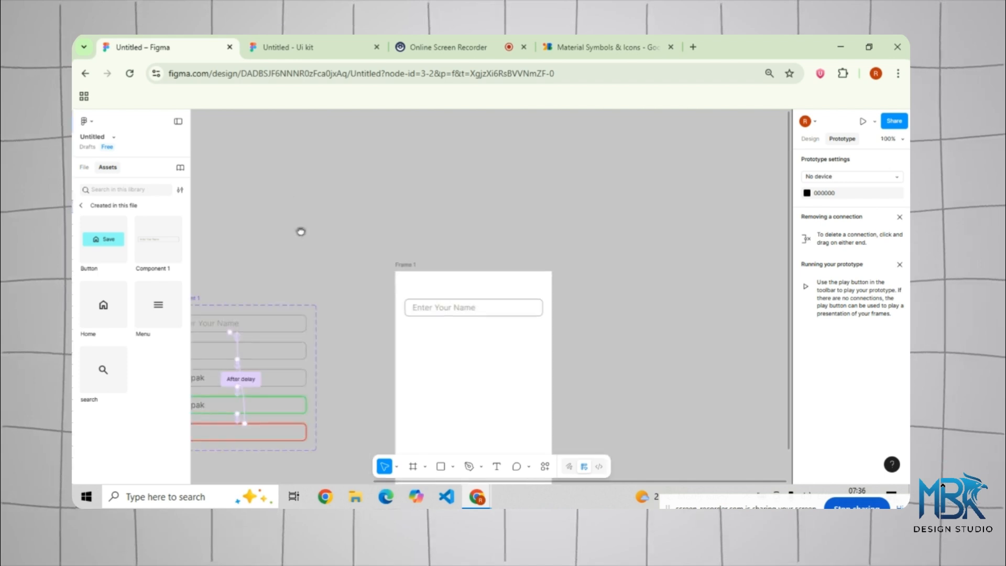
{"action": "left_click_drag", "start_coordinate": [300, 232], "coordinate": [487, 177]}
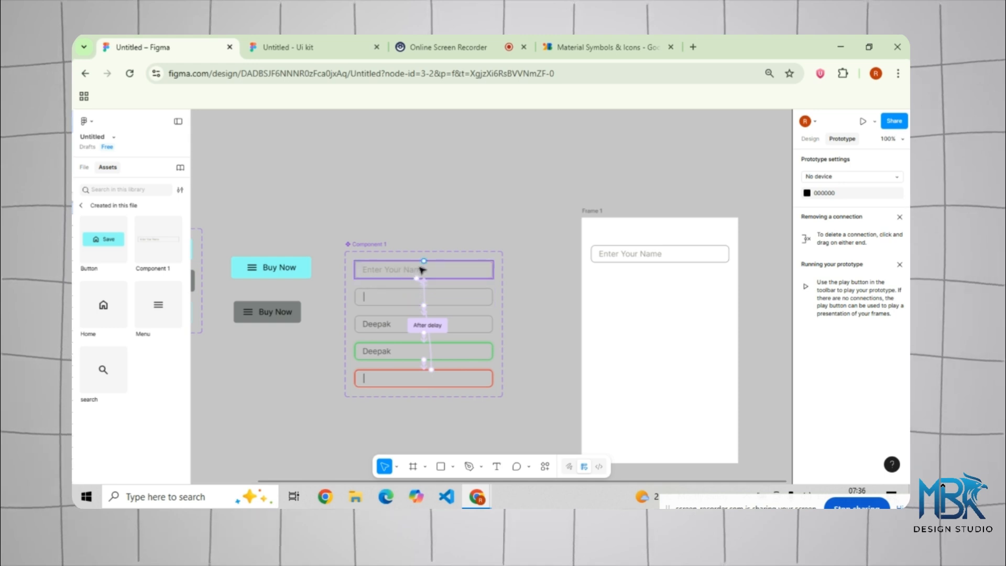
{"action": "left_click", "coordinate": [810, 139]}
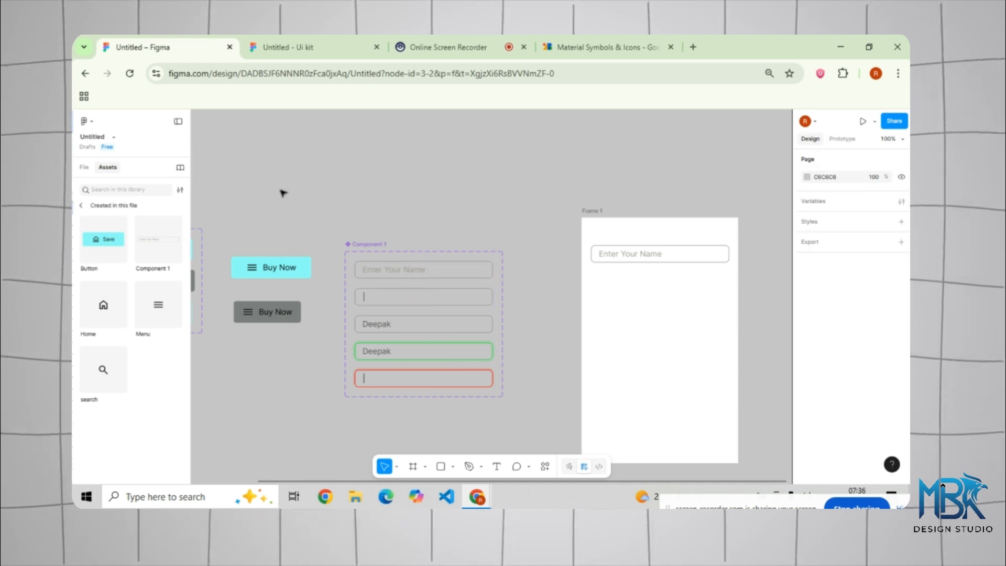
{"action": "left_click", "coordinate": [448, 47]}
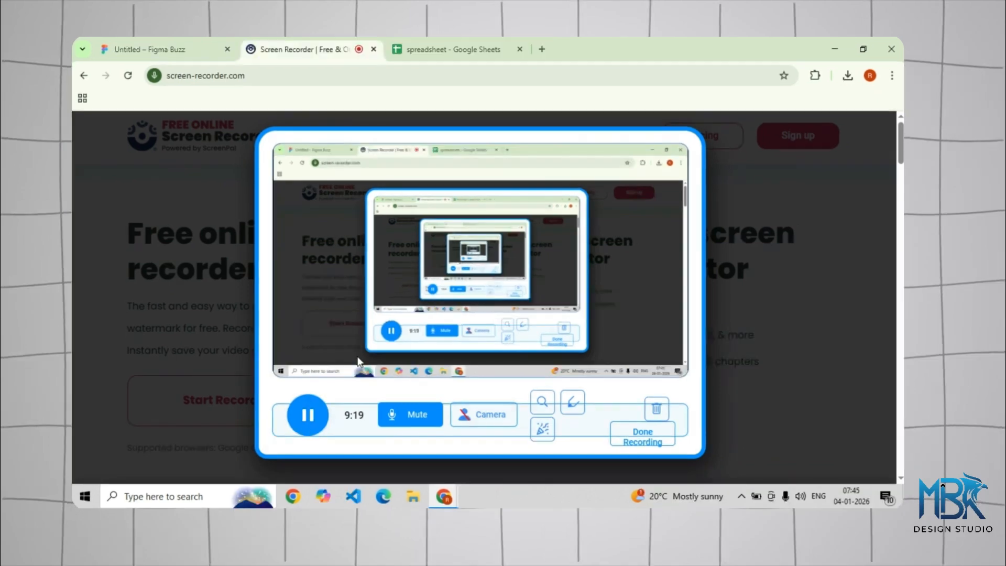